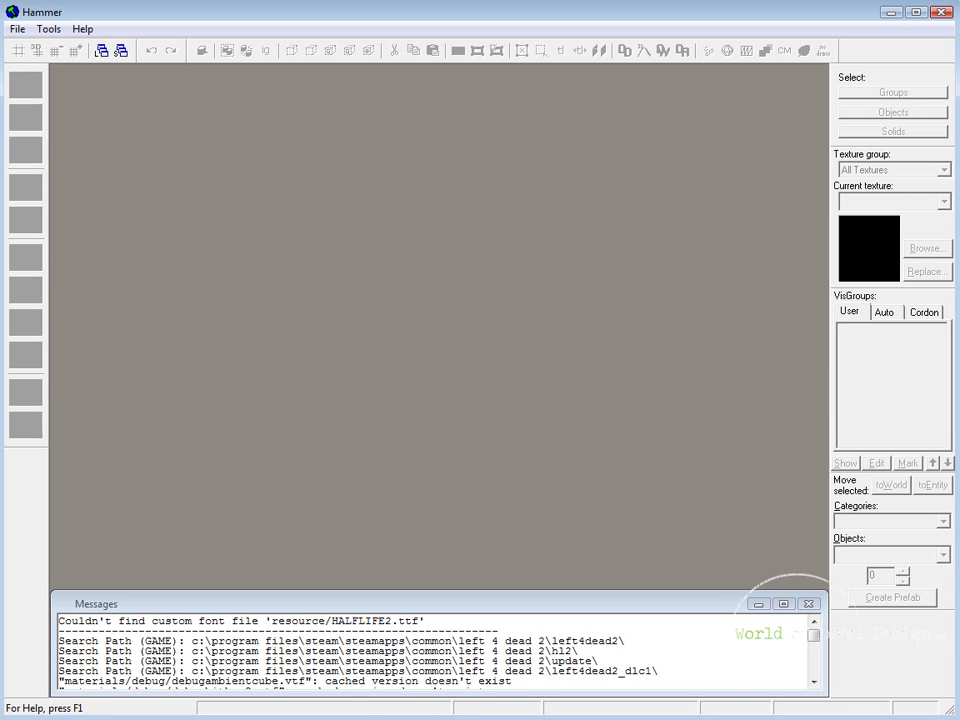
Open the map file styleguide_urban.vmf from the mapsrc folder.
click(20, 30)
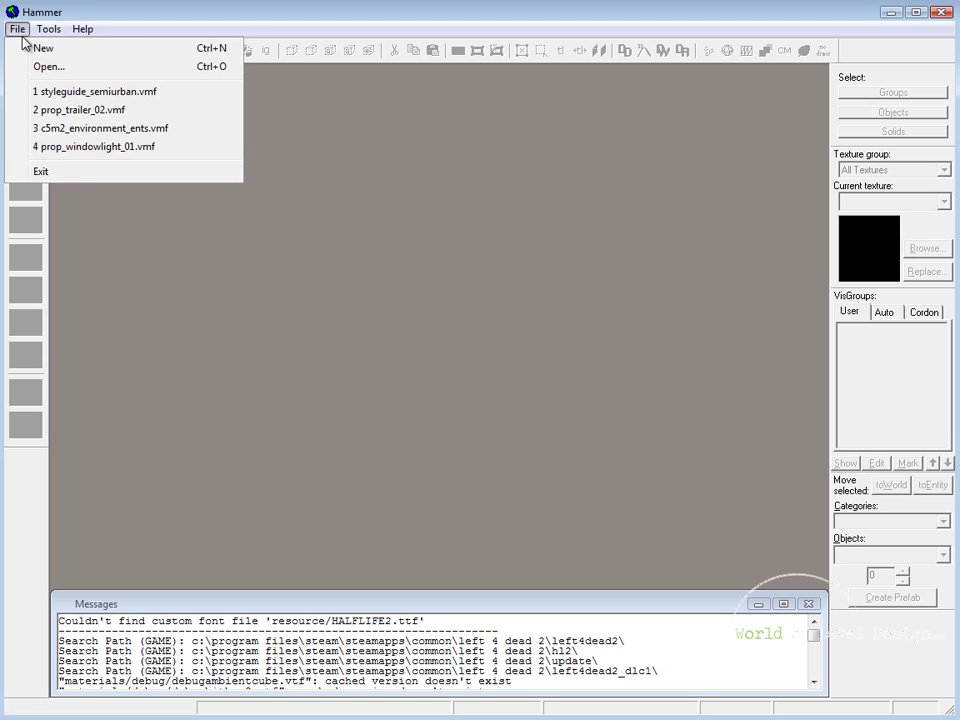
mouse_move(48, 29)
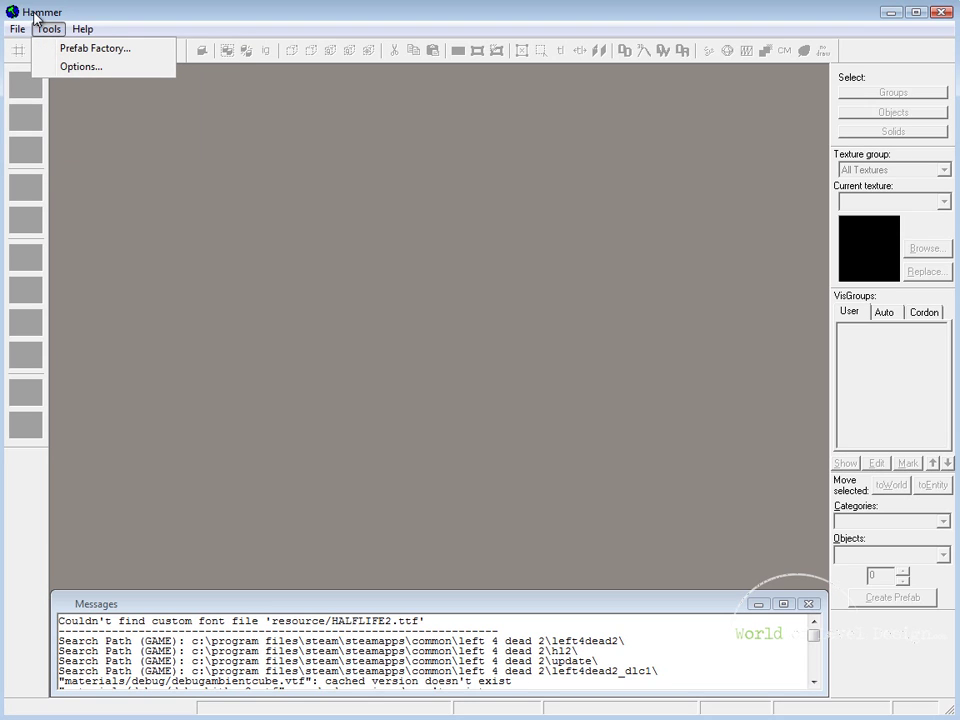
click(108, 66)
click(405, 338)
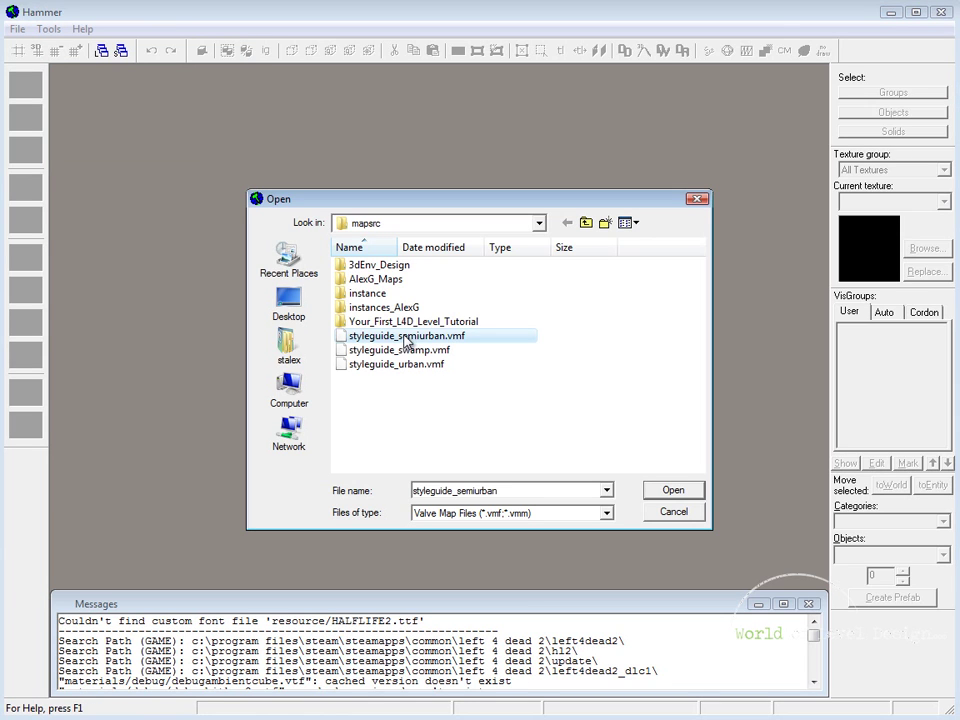
click(400, 351)
click(398, 365)
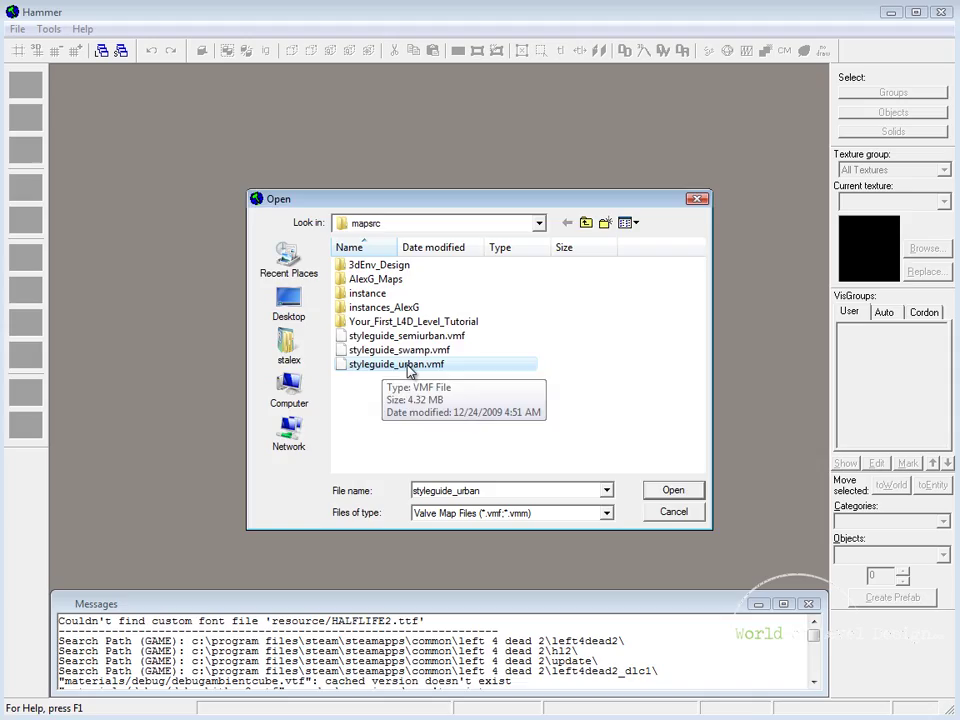
double_click(383, 366)
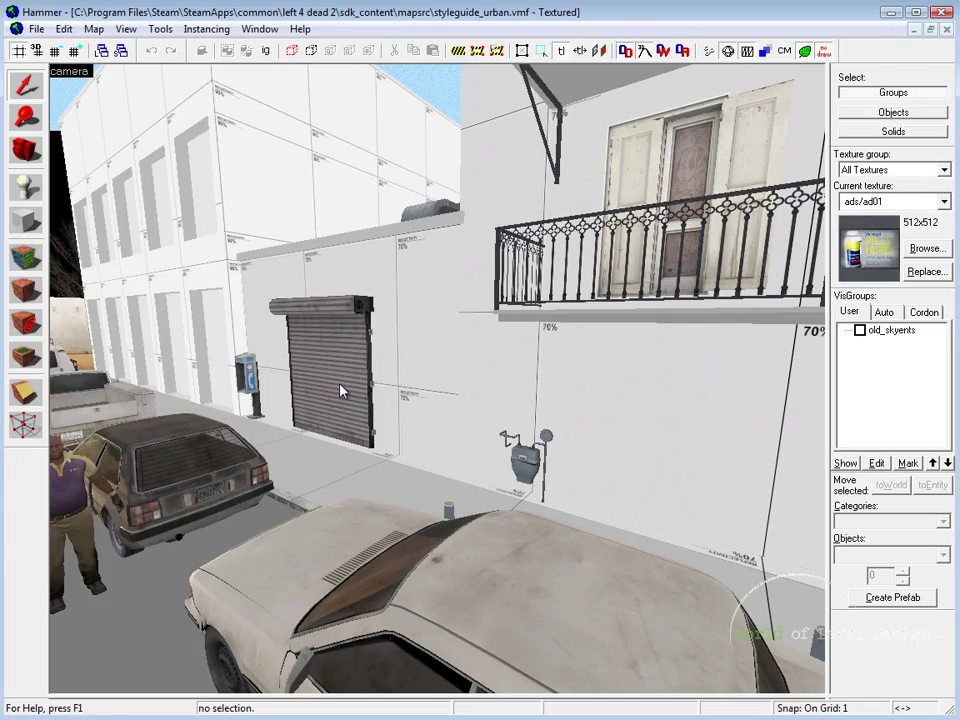
Examine the urban street, the corner building with balconies and the adjoining courtyard in the 3D camera view.
key(z)
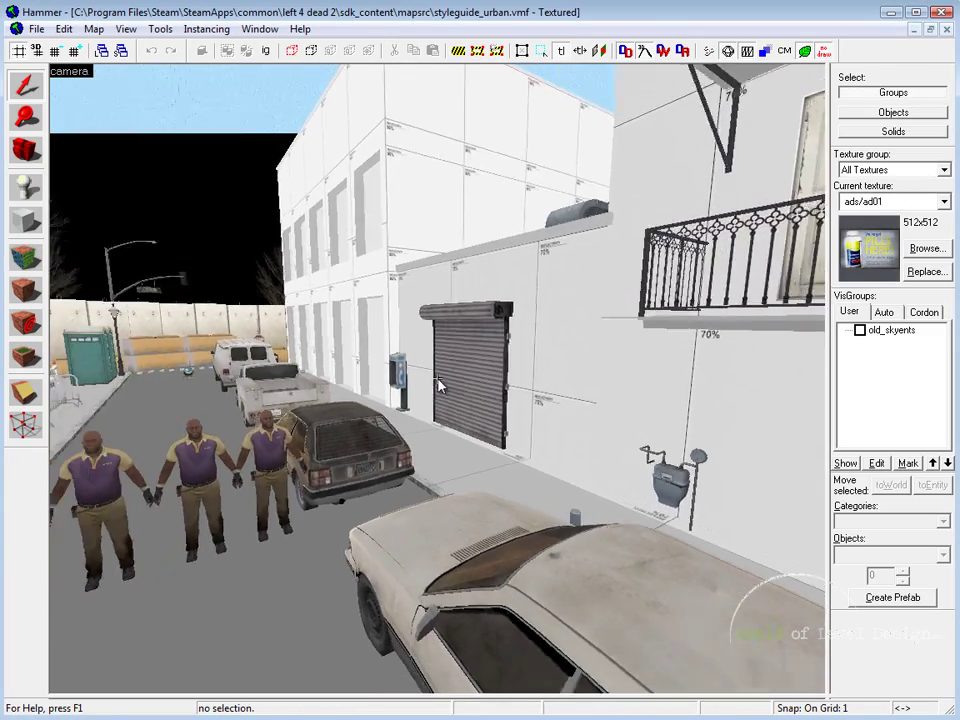
key(s)
key(s)
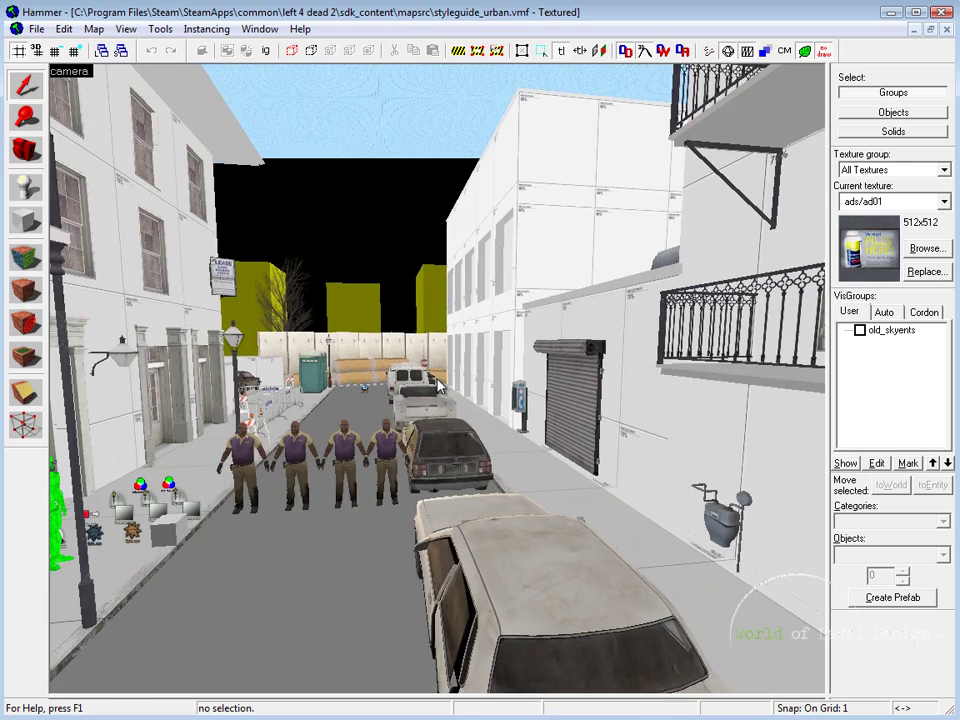
key(a)
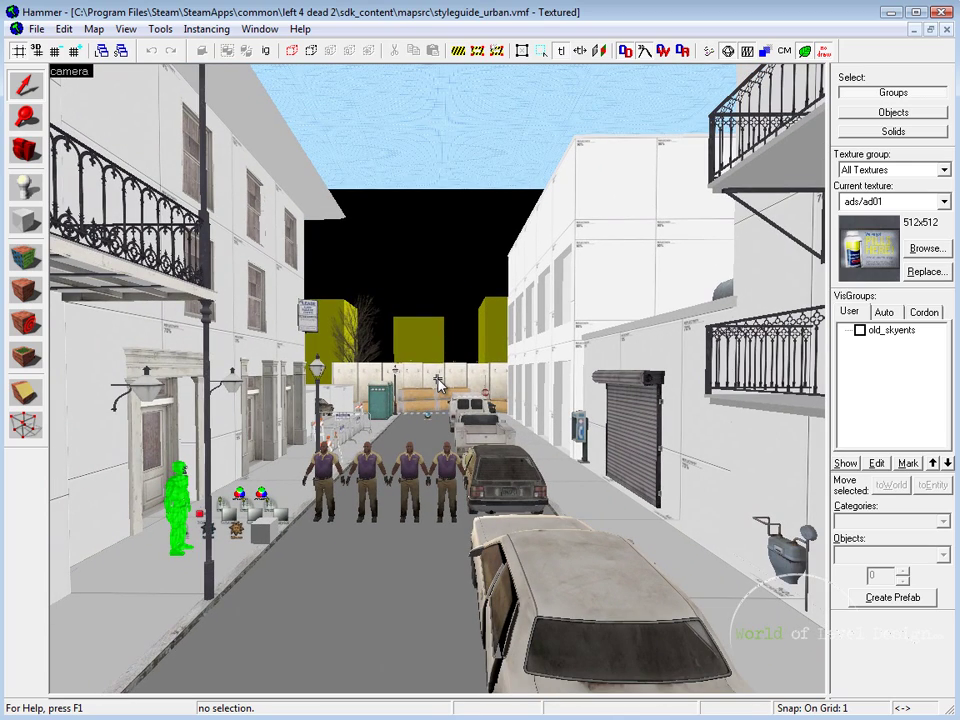
mouse_move(444, 363)
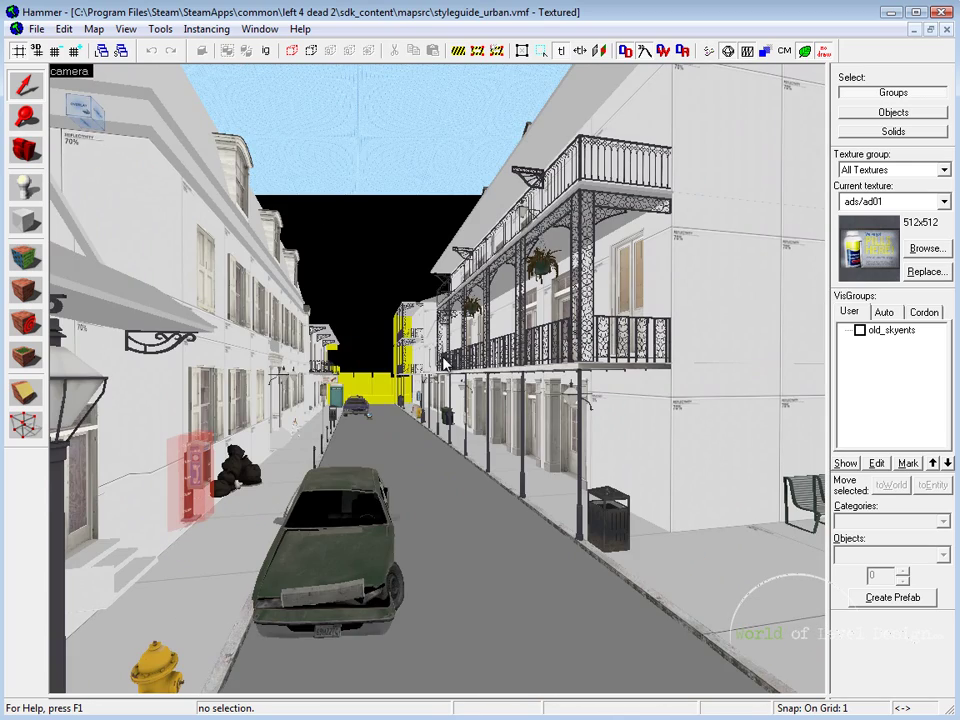
key(w)
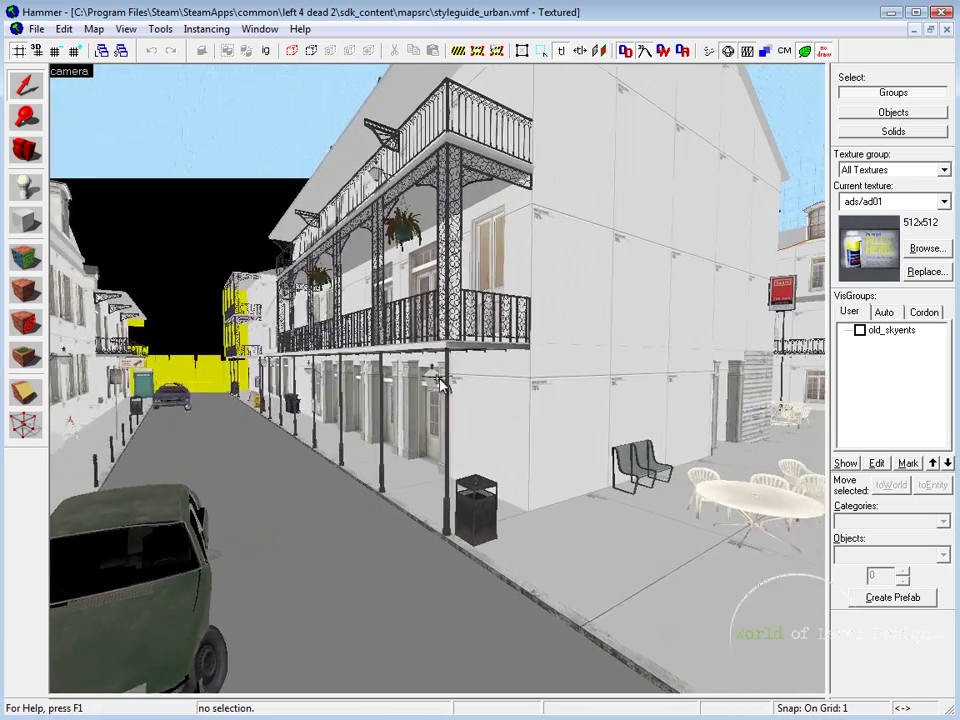
key(Right)
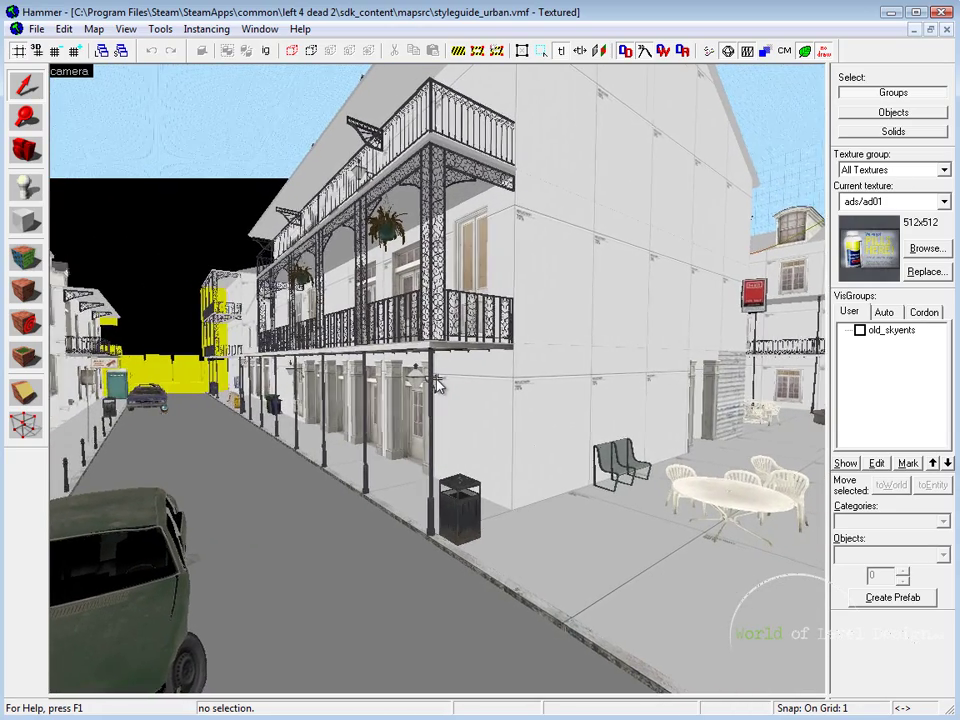
key(s)
key(w)
key(a)
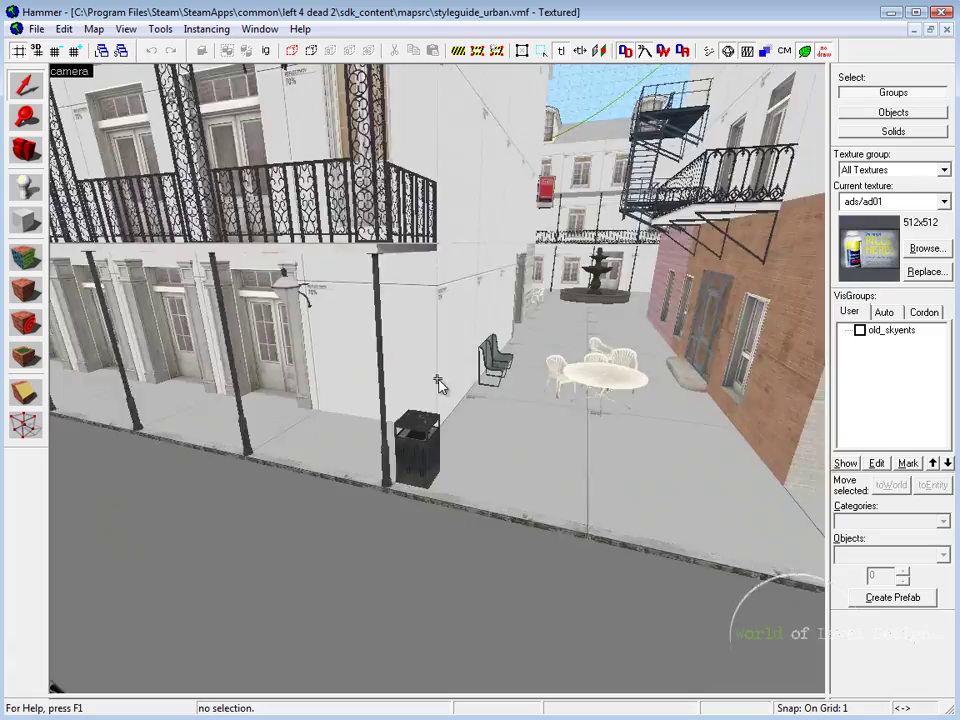
key(s)
key(d)
key(Left)
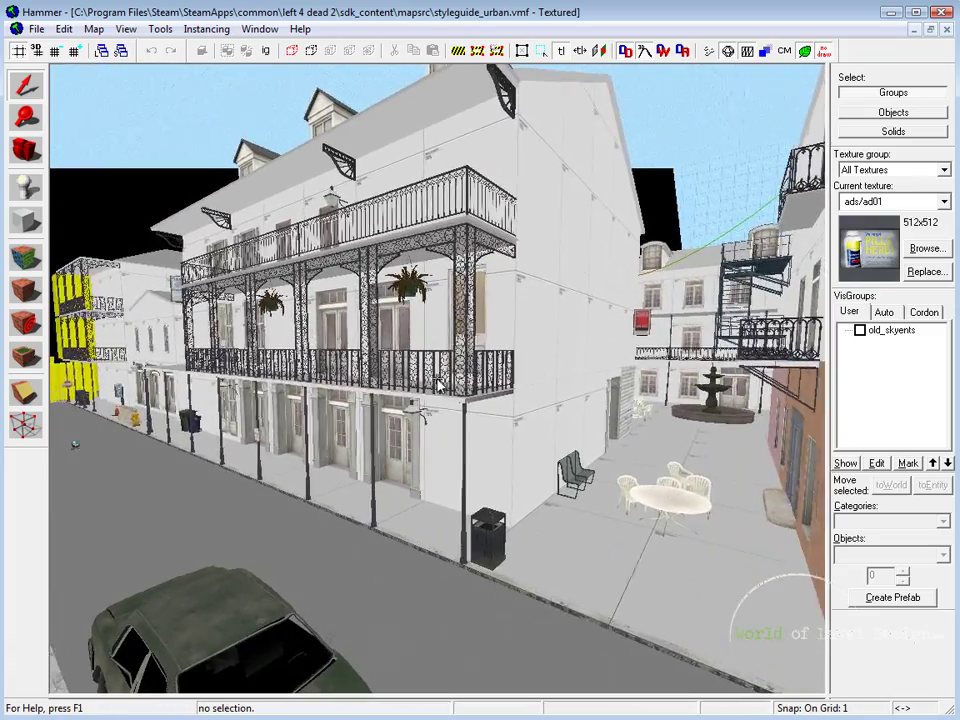
key(Right)
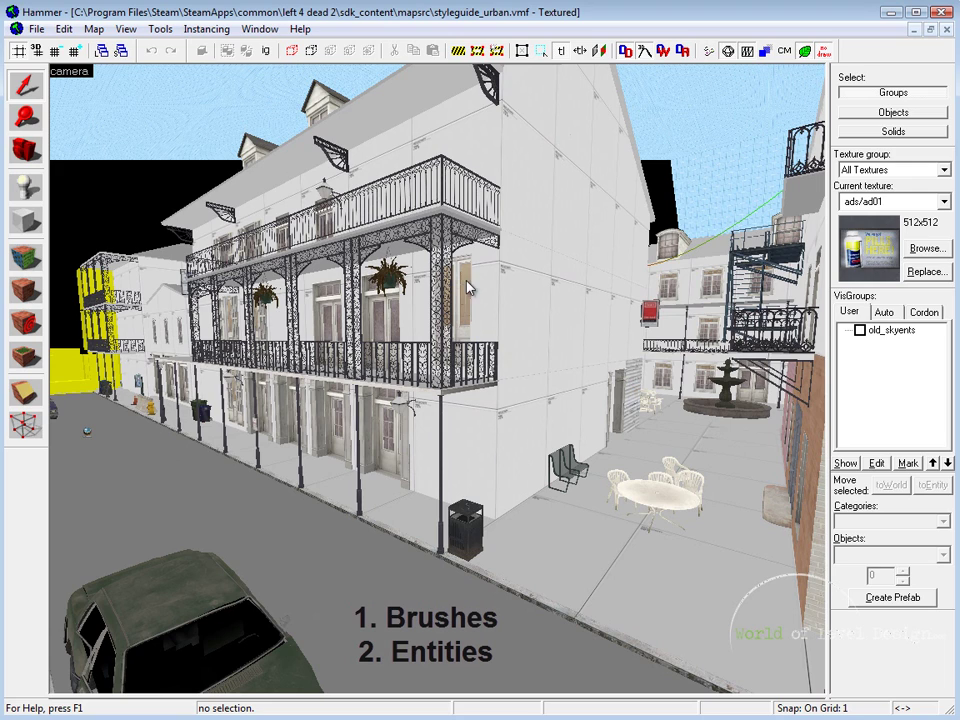
Select wall brushes on both faces of the corner balcony building one after another to inspect its brush construction.
click(520, 265)
click(532, 199)
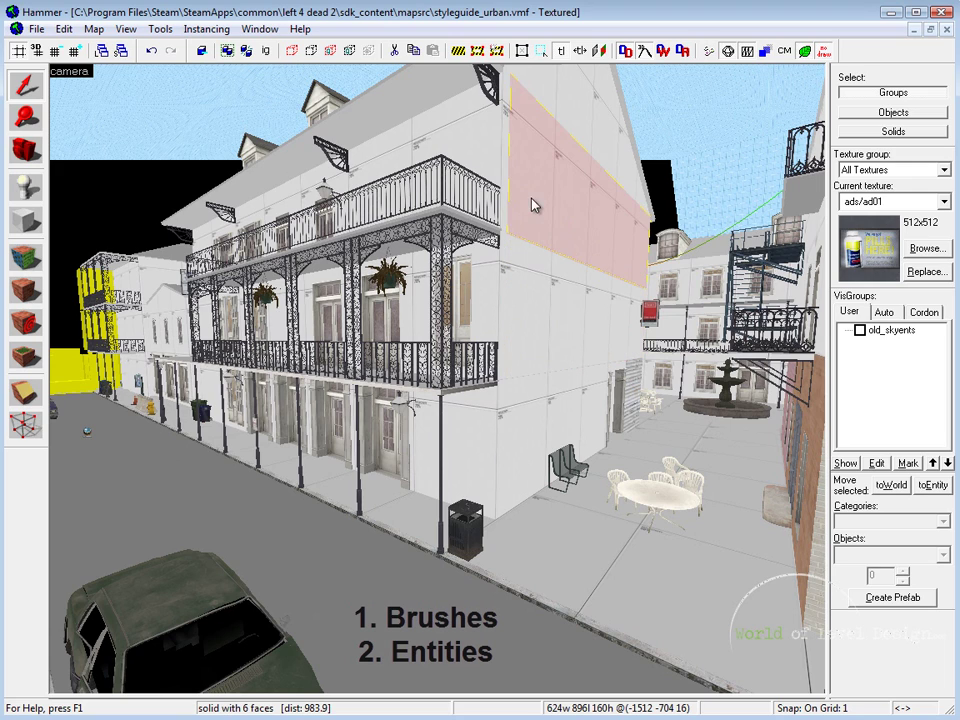
click(458, 149)
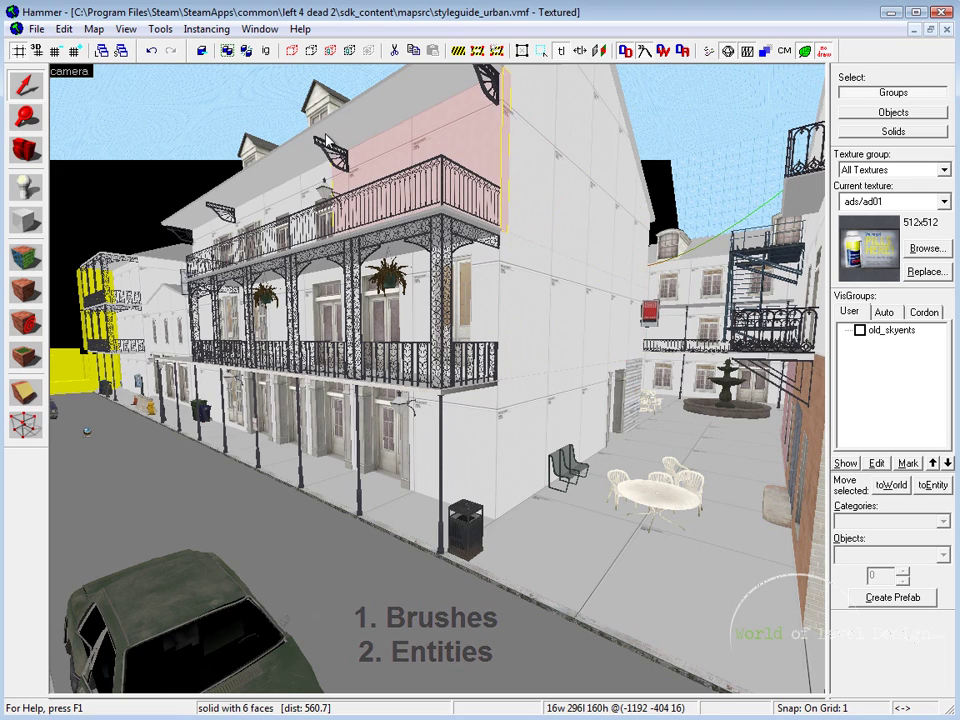
click(270, 207)
click(541, 368)
click(480, 432)
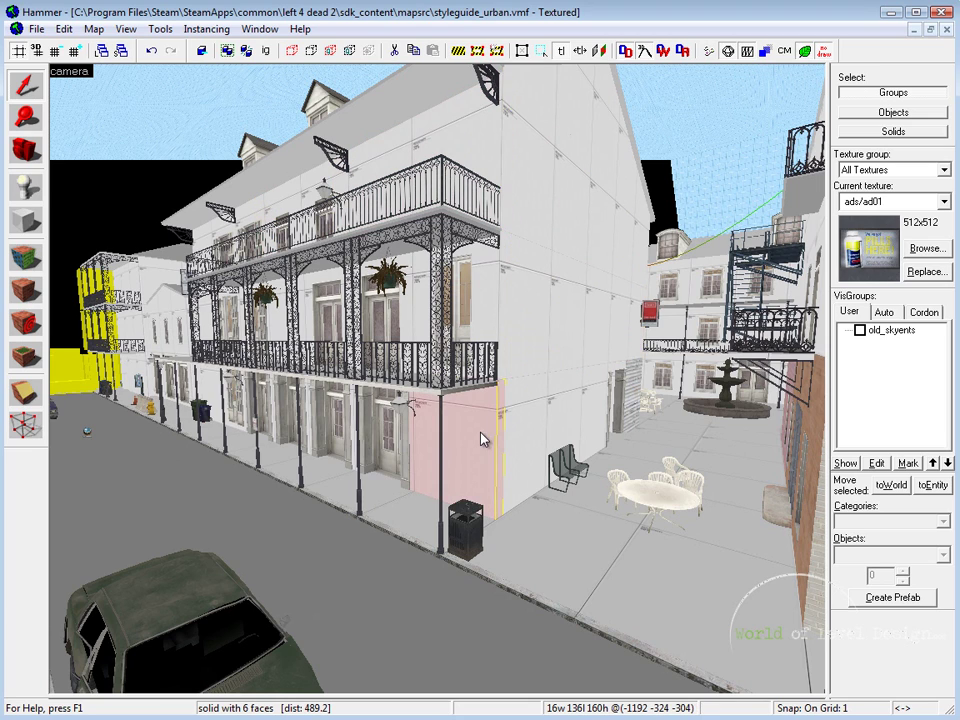
click(540, 421)
click(532, 155)
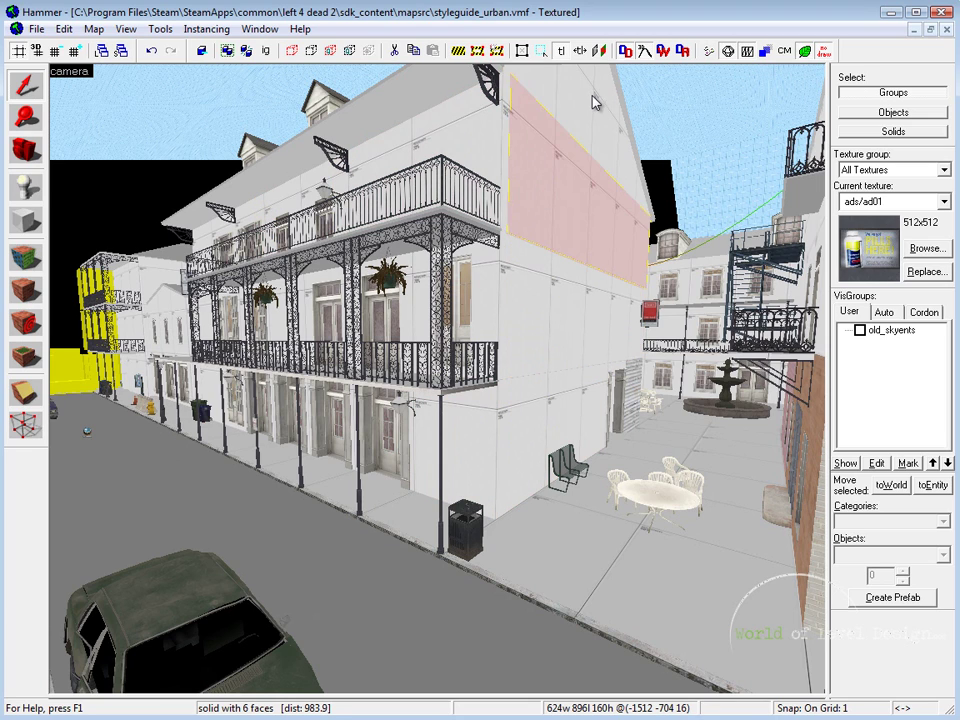
Inspect the ground geometry by selecting the street surface group and the sidewalk brush beside the corner building.
click(506, 591)
click(287, 577)
click(160, 492)
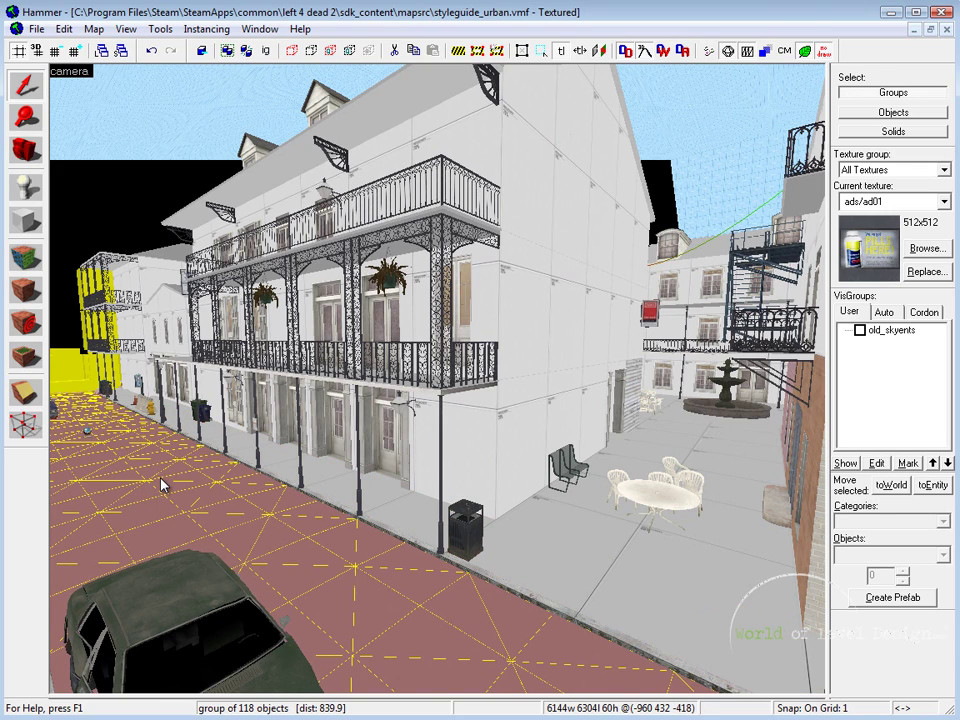
click(622, 566)
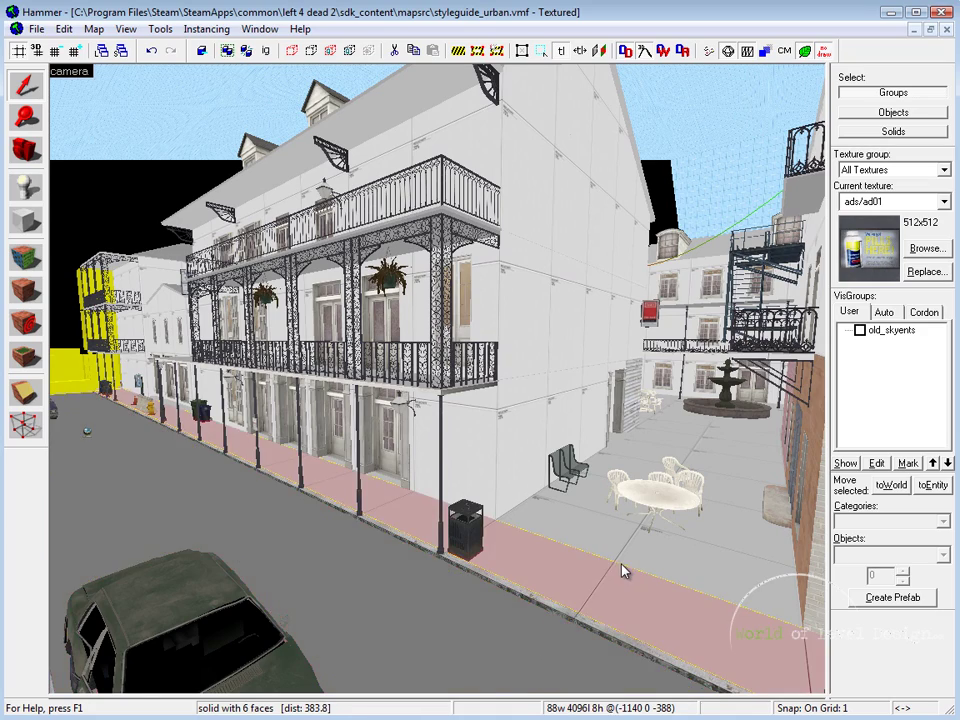
key(z)
click(437, 380)
key(z)
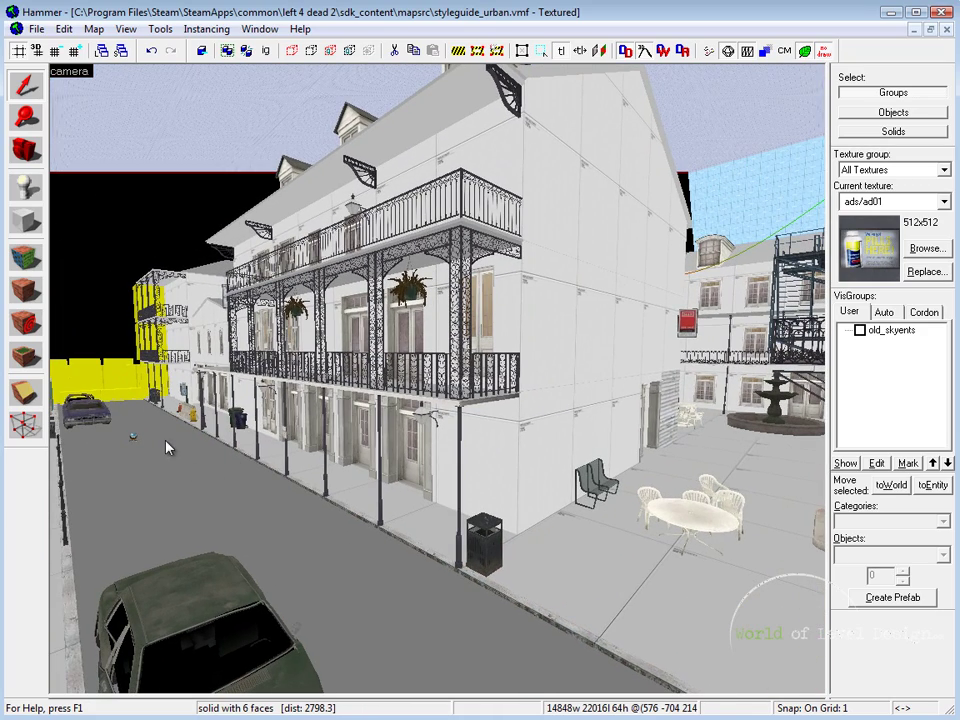
click(130, 489)
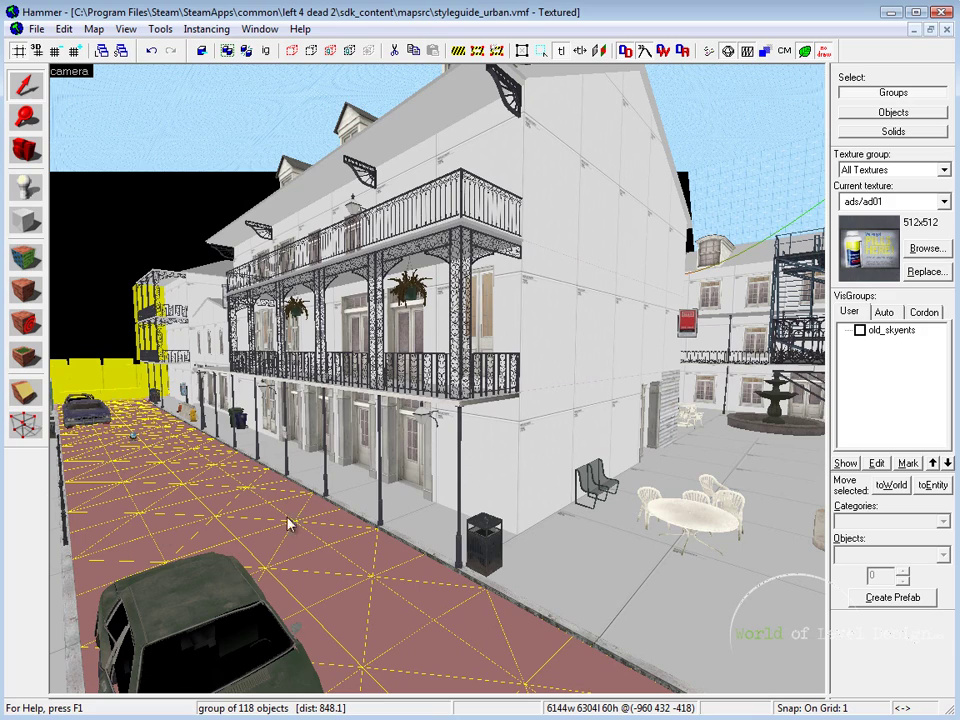
Inspect the sky enclosure by selecting the overhead sky brush and the distant sky wall beyond the street.
key(z)
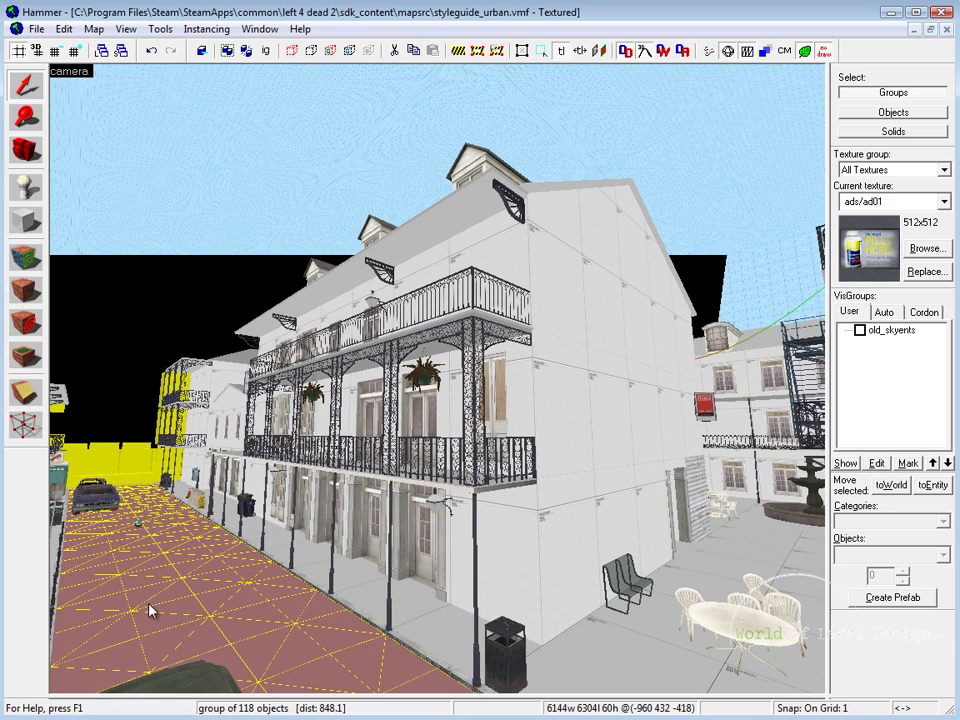
click(262, 168)
key(z)
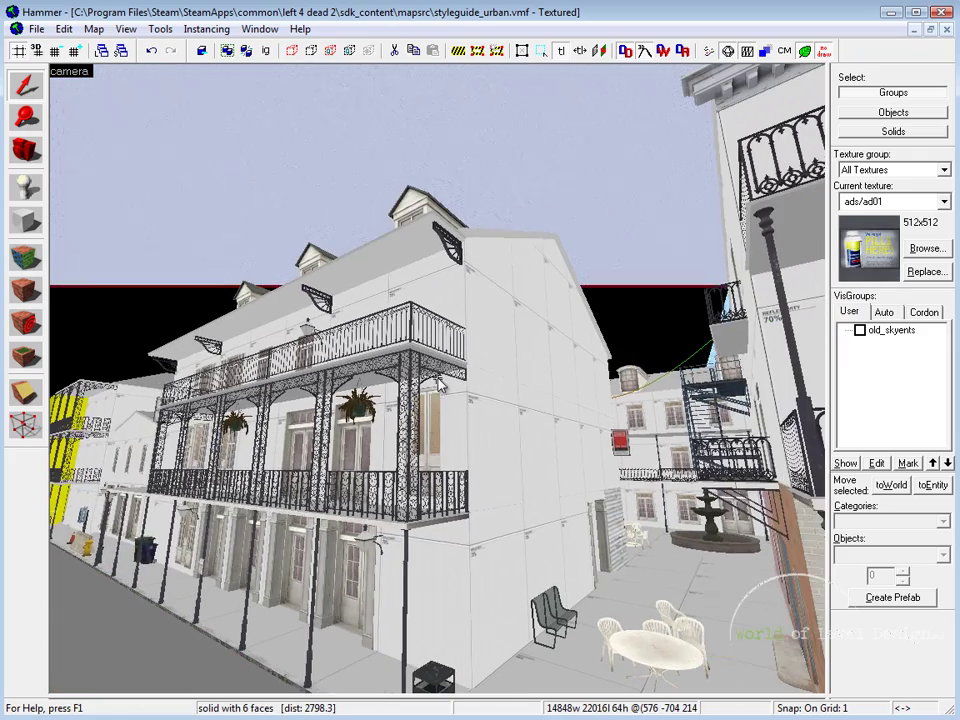
key(z)
click(95, 336)
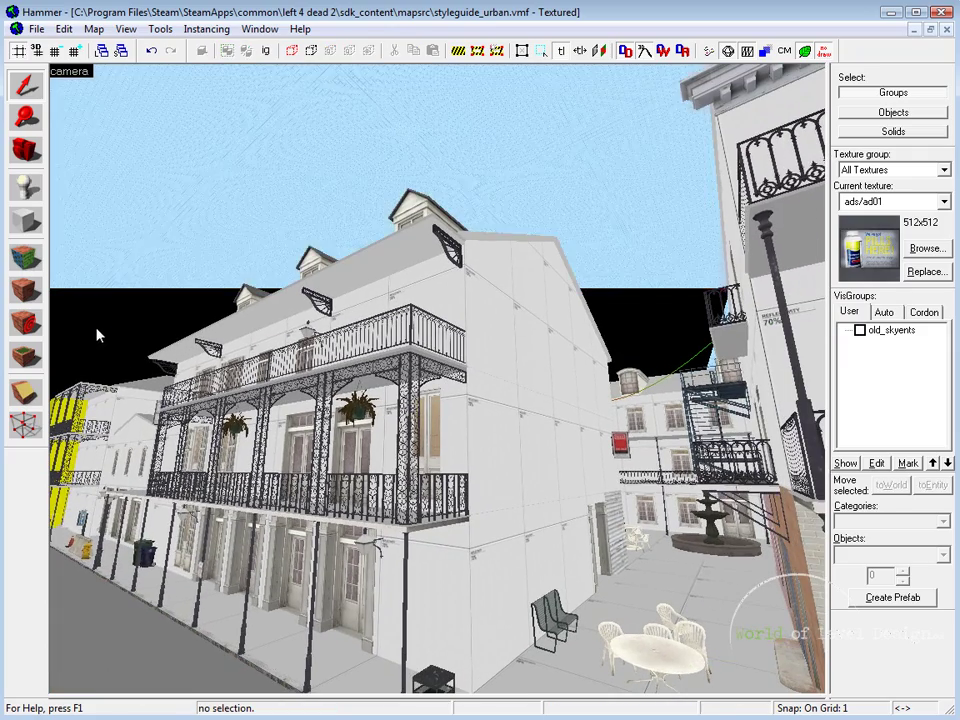
key(z)
key(z)
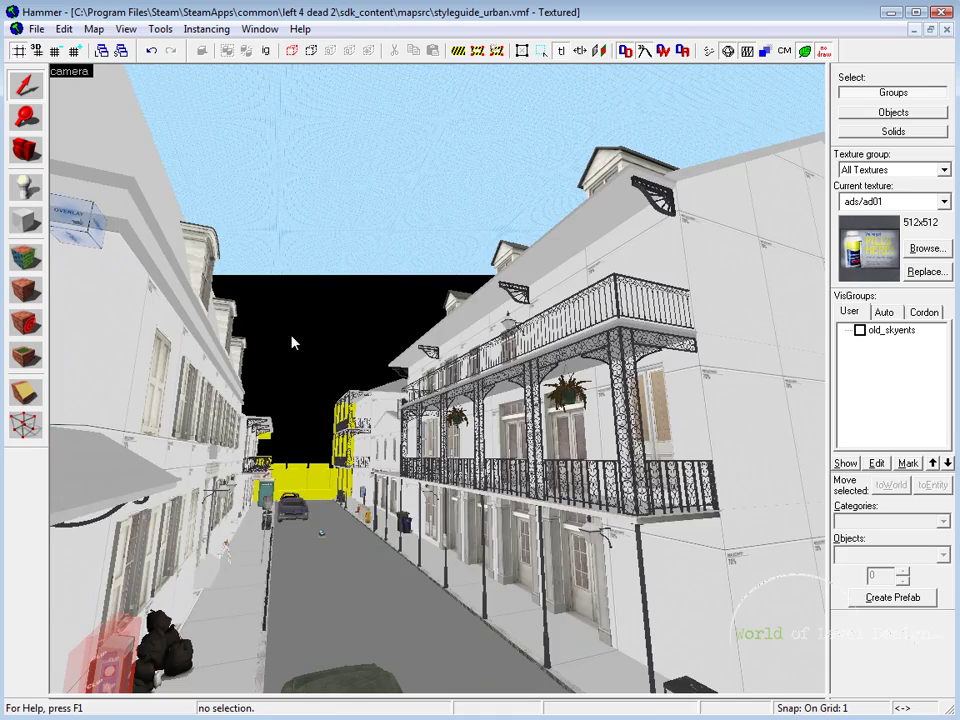
click(291, 337)
key(z)
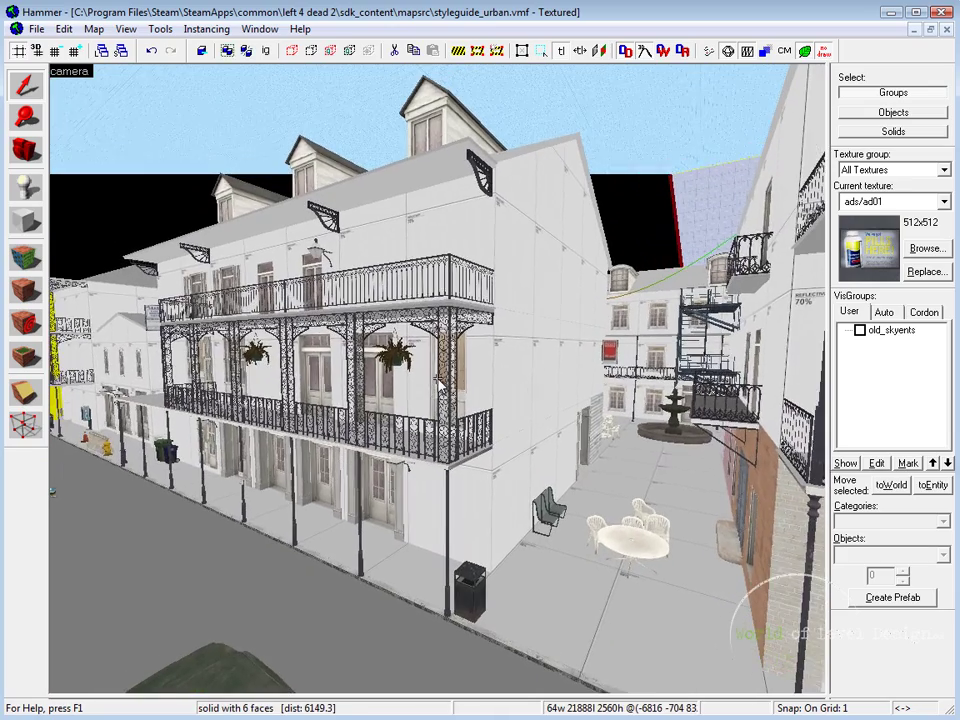
key(s)
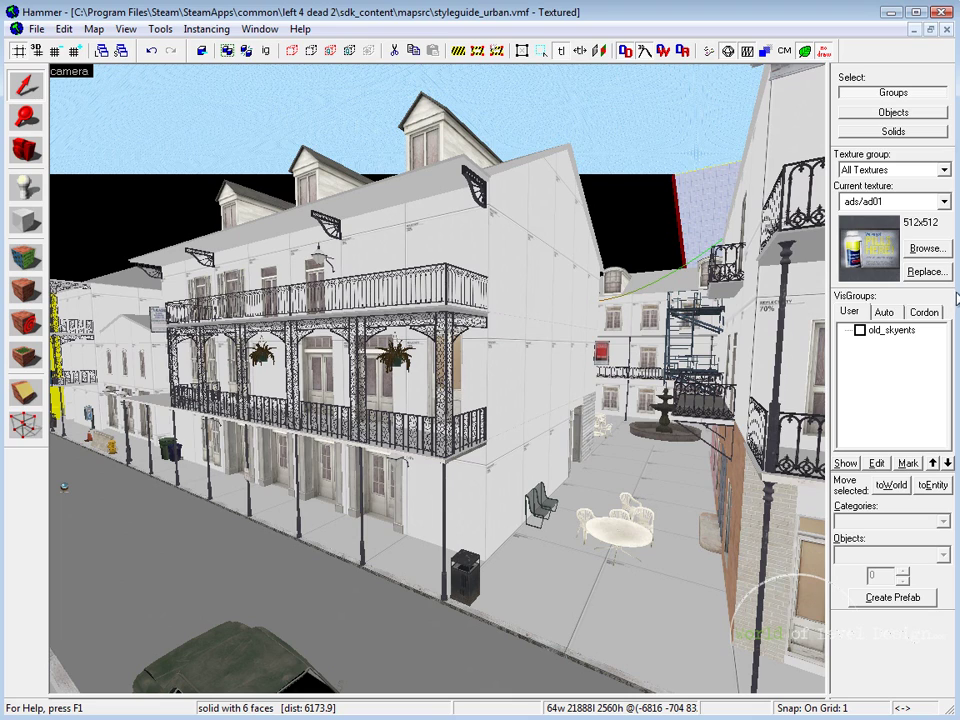
Hide the Tool Brushes, Entities and World Details auto visgroups so only world geometry brushes are displayed.
click(886, 313)
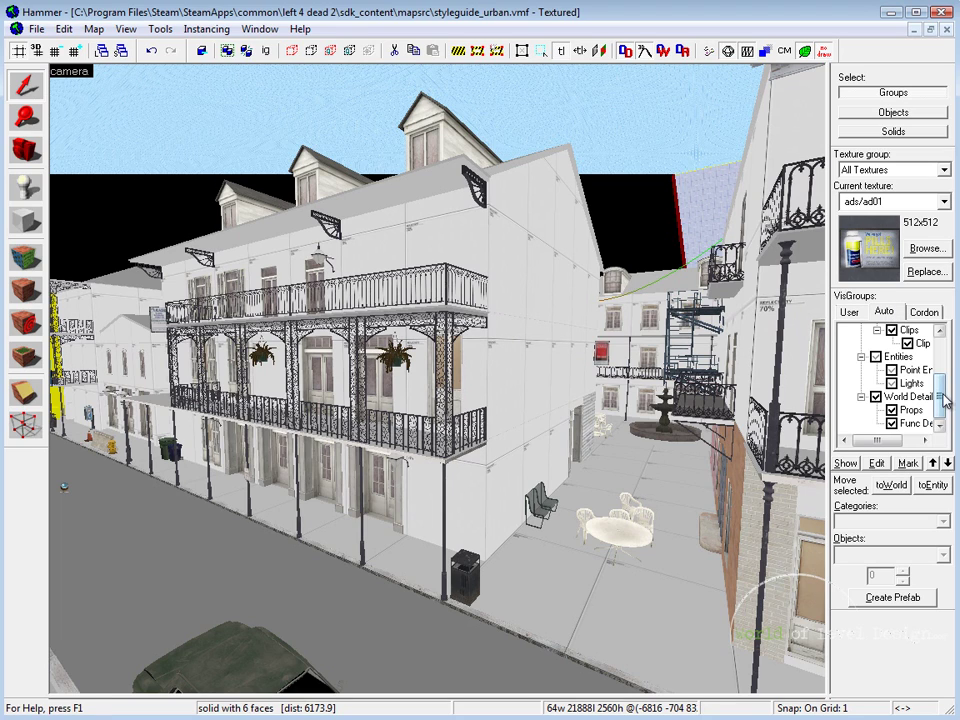
drag(940, 393, 945, 351)
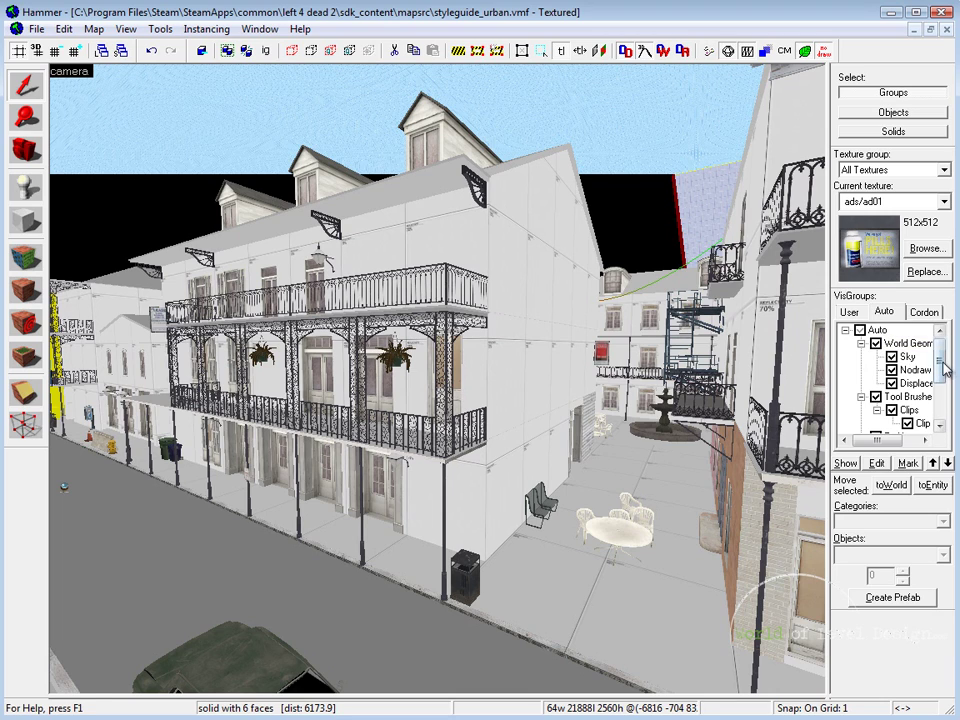
drag(937, 362, 944, 402)
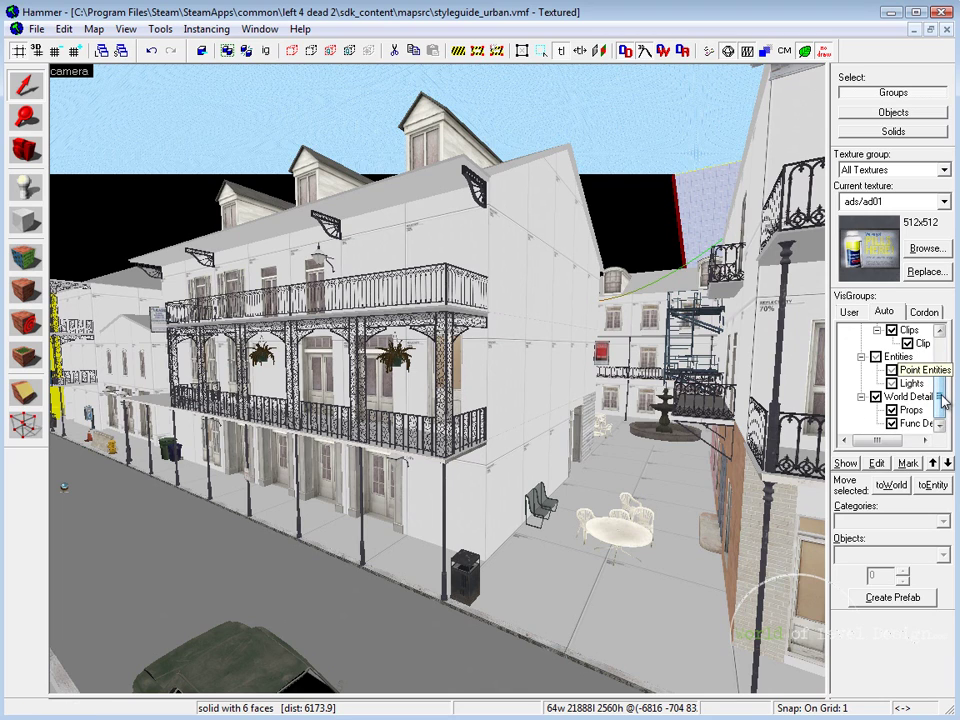
scroll(920, 400, up, 2)
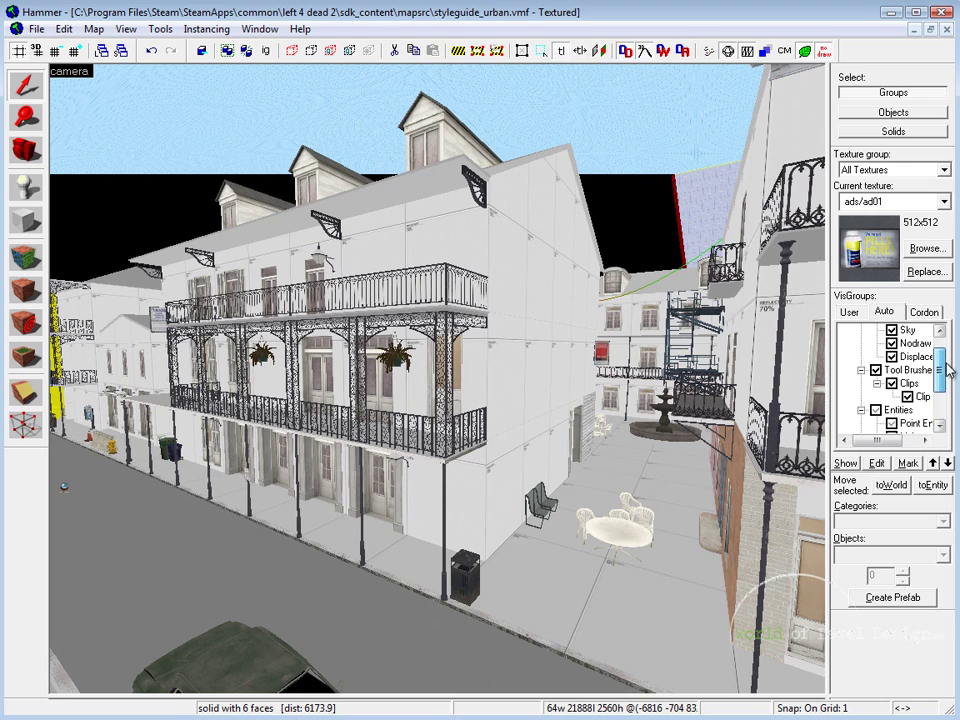
scroll(888, 355, up, 1)
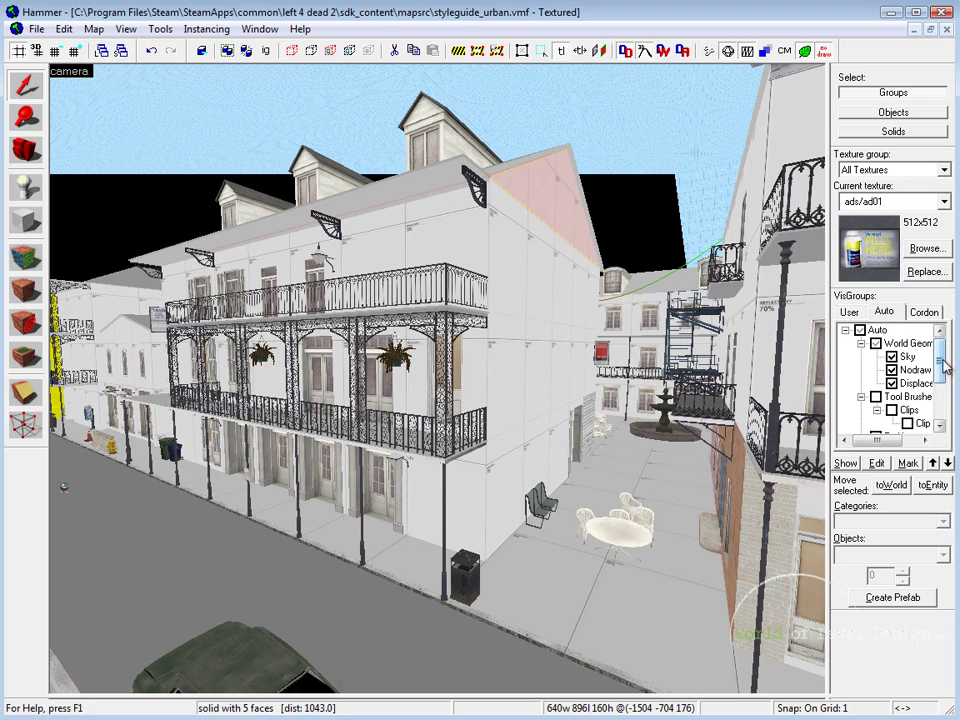
click(876, 397)
scroll(880, 405, down, 1)
click(877, 398)
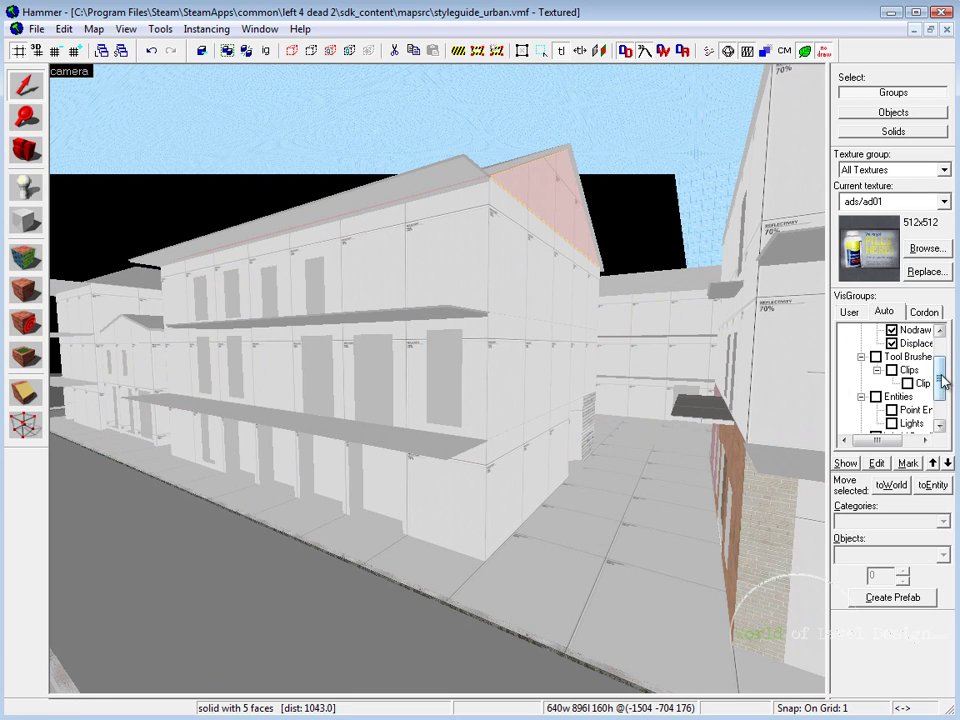
scroll(944, 395, down, 3)
click(876, 398)
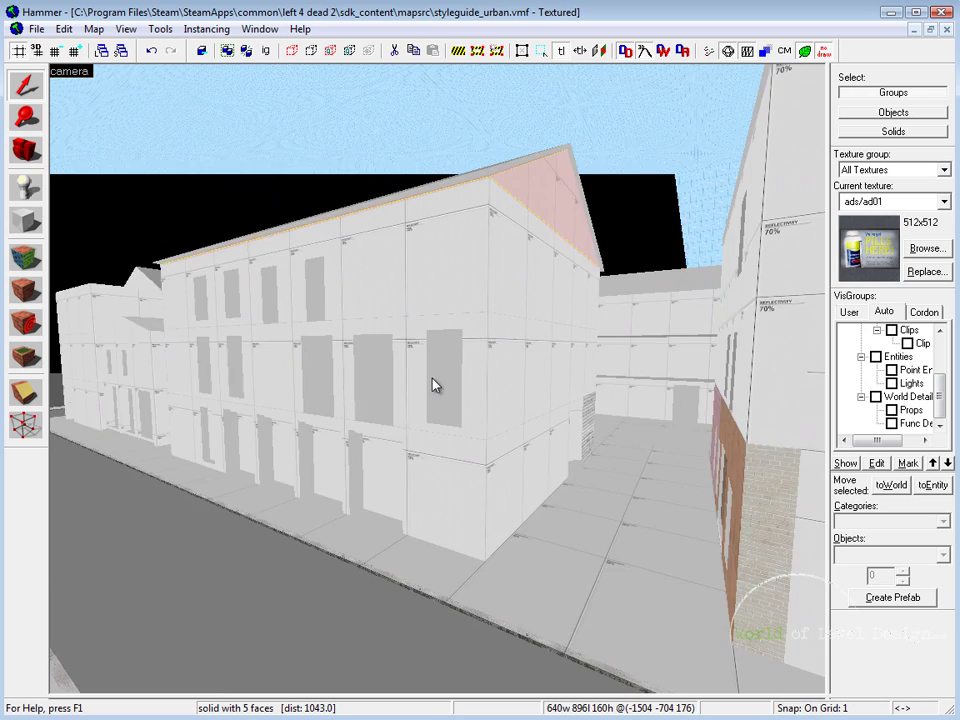
Examine the brush-only buildings along the street and select wall brushes on the buildings beyond the intersection.
key(z)
key(Right)
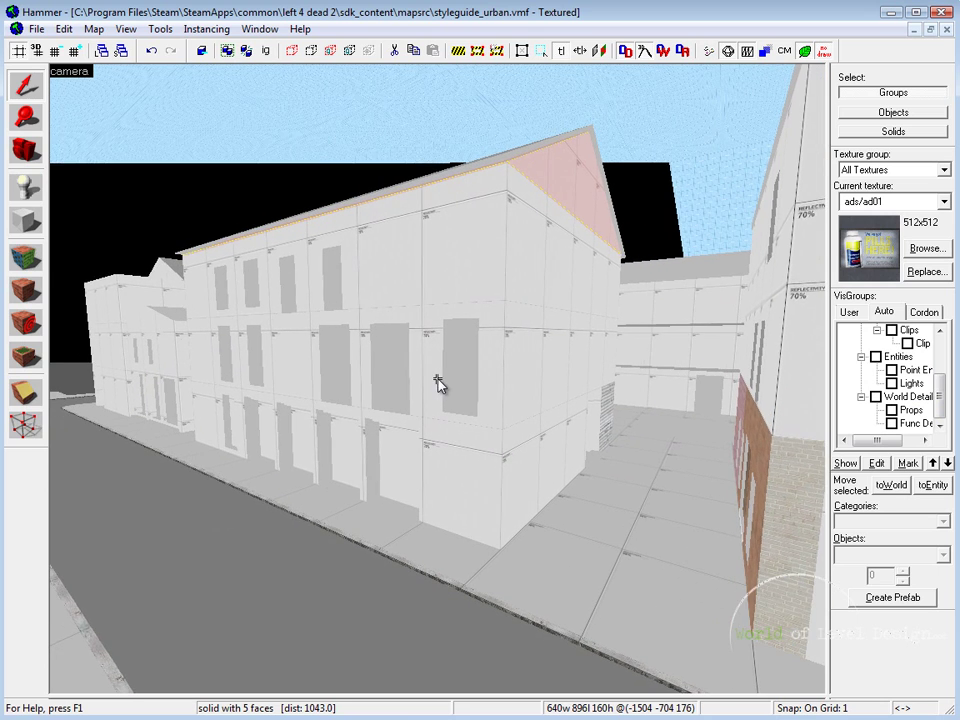
key(z)
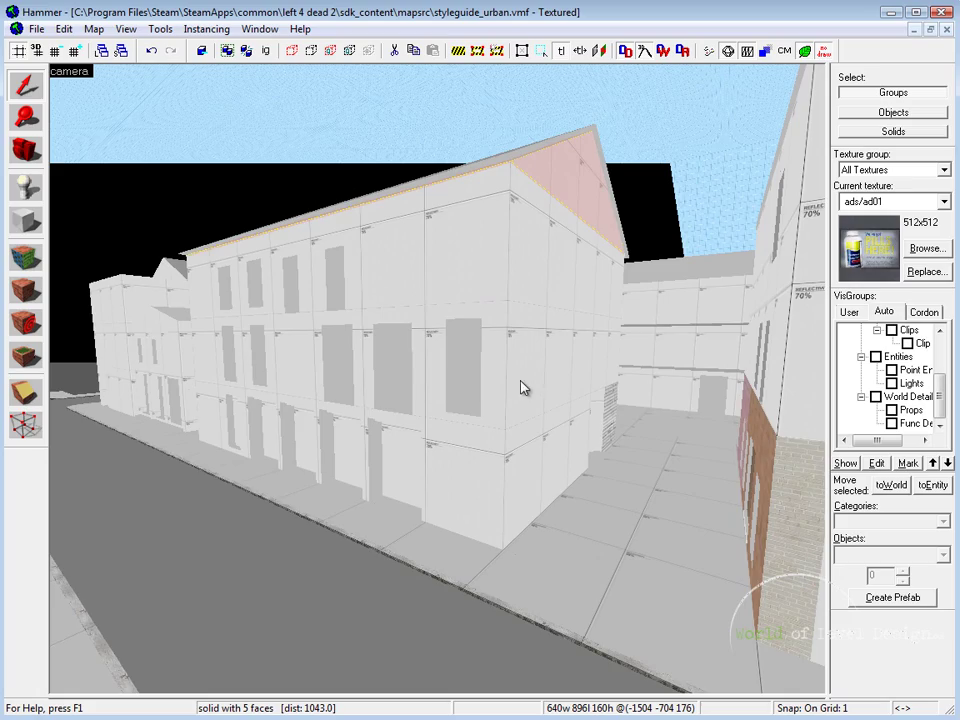
key(z)
key(a)
key(w)
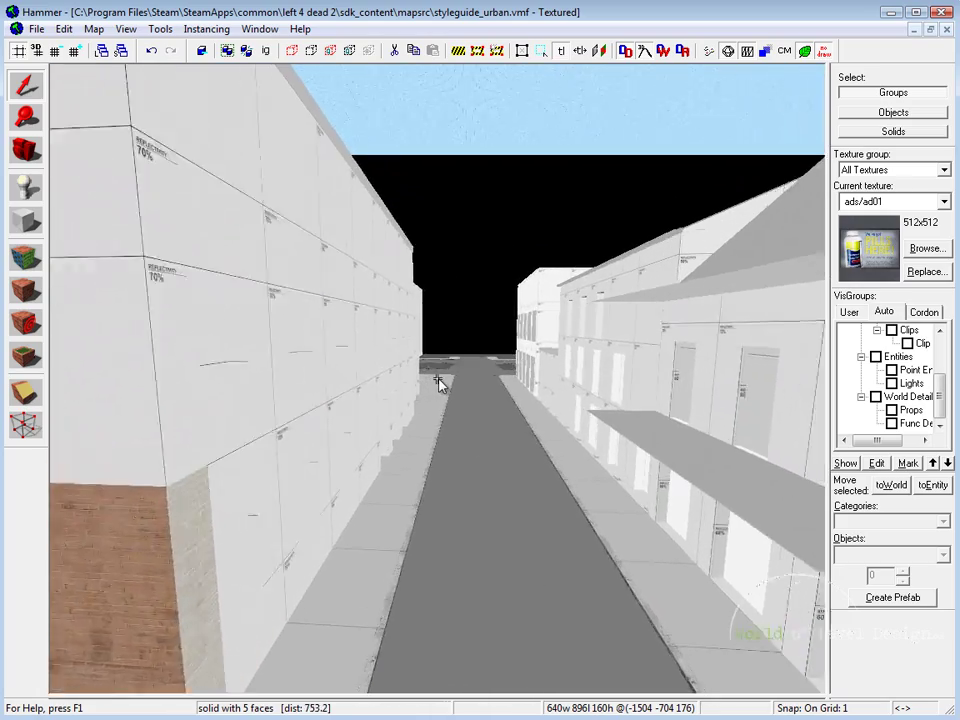
key(w)
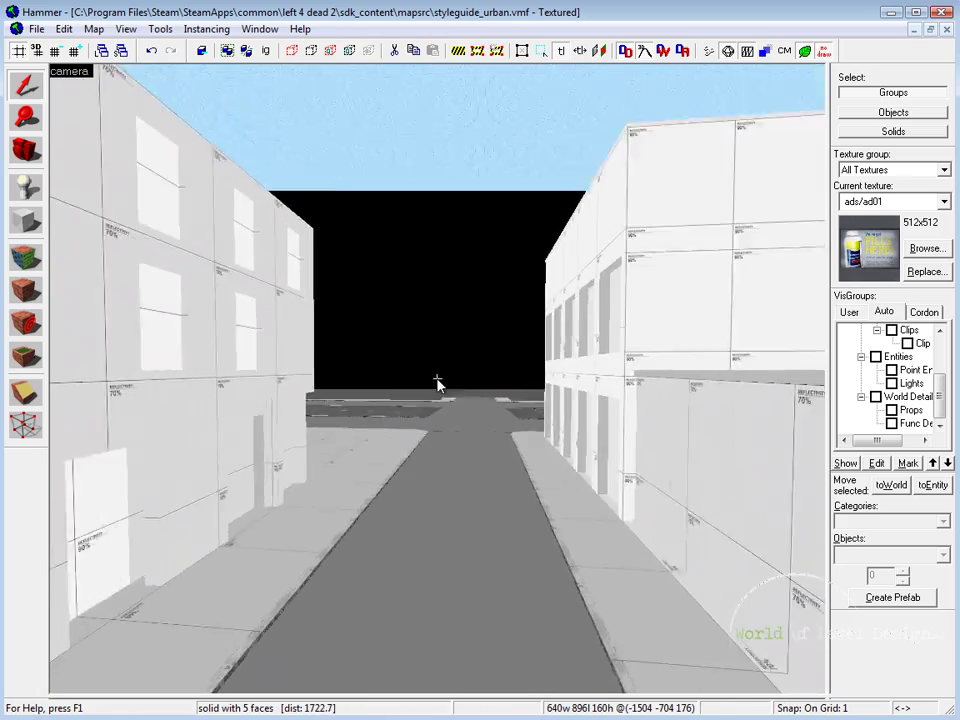
key(w)
key(s)
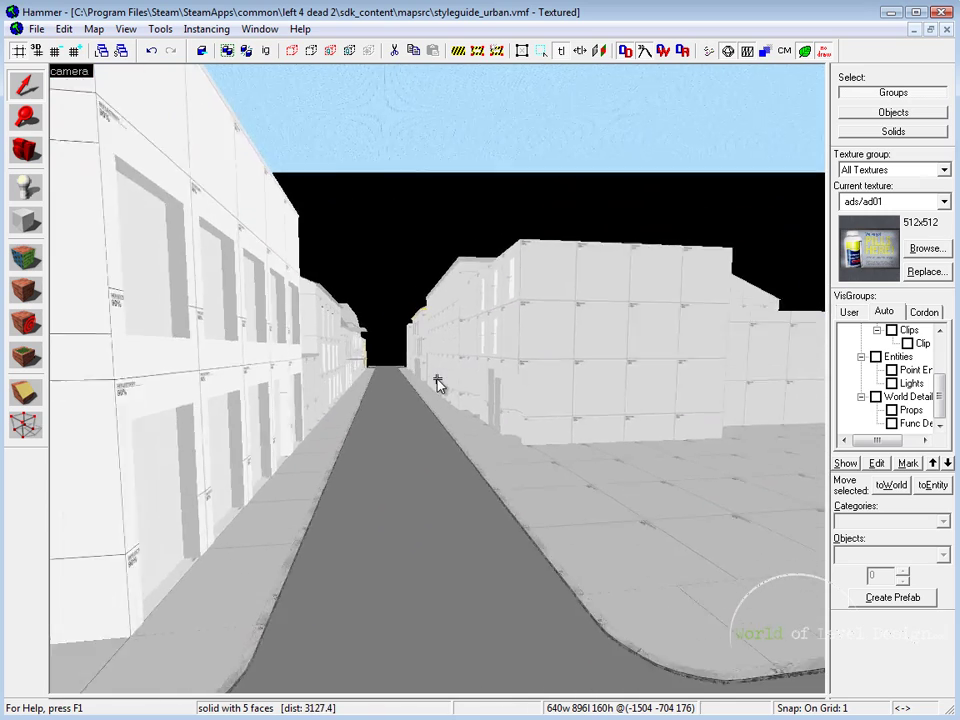
key(w)
click(228, 296)
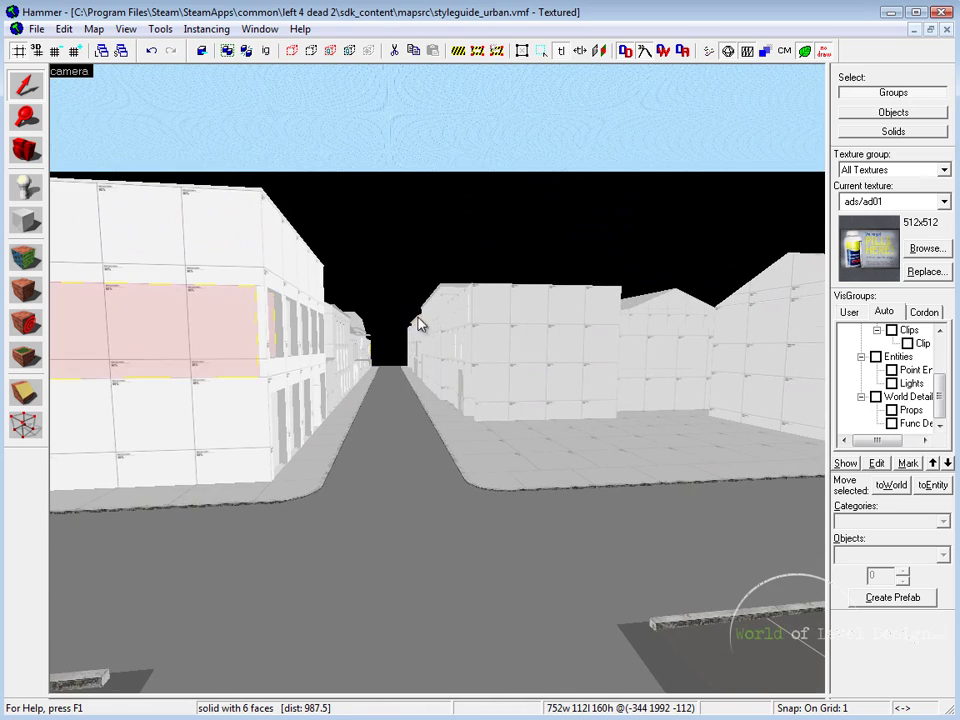
click(468, 336)
Return to the corner building and select its upper-floor front wall and middle-floor side wall brushes to inspect them.
key(z)
key(w)
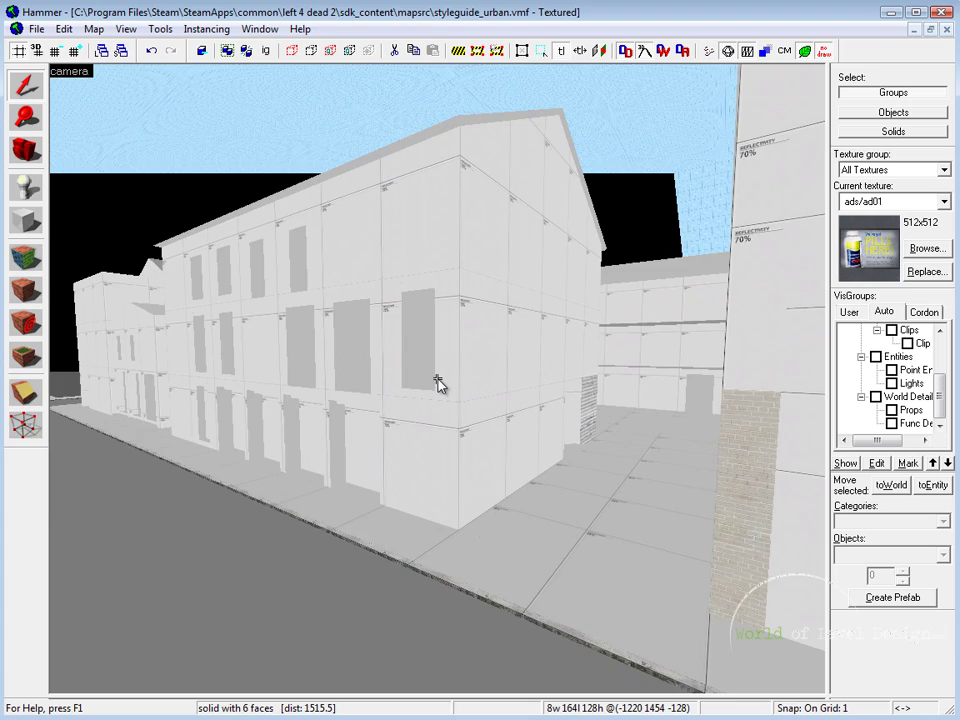
key(a)
key(w)
key(s)
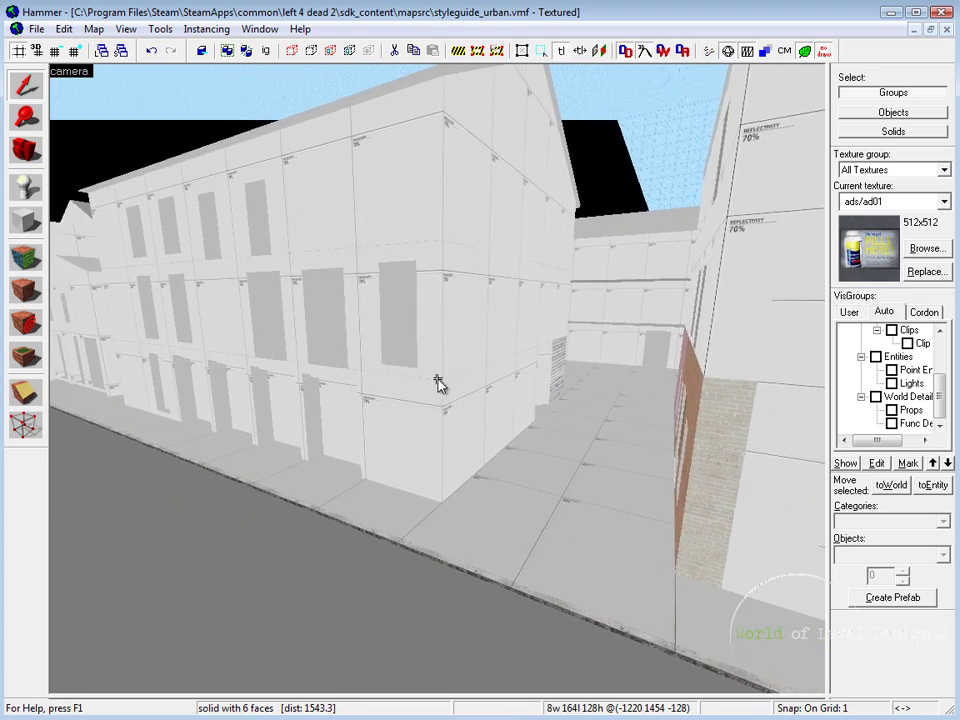
key(Left)
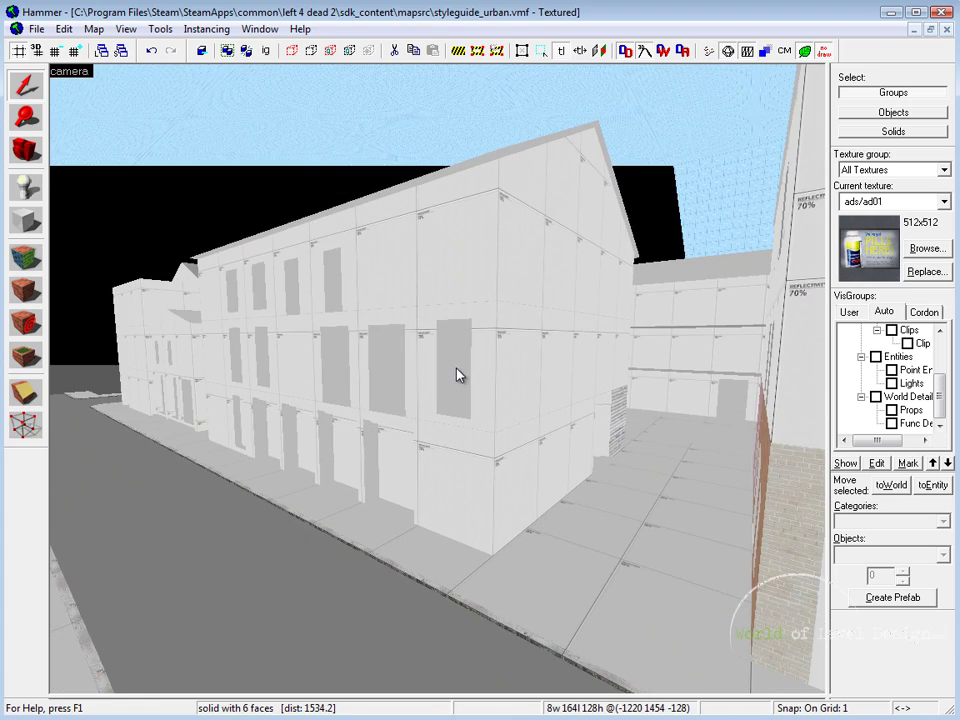
key(z)
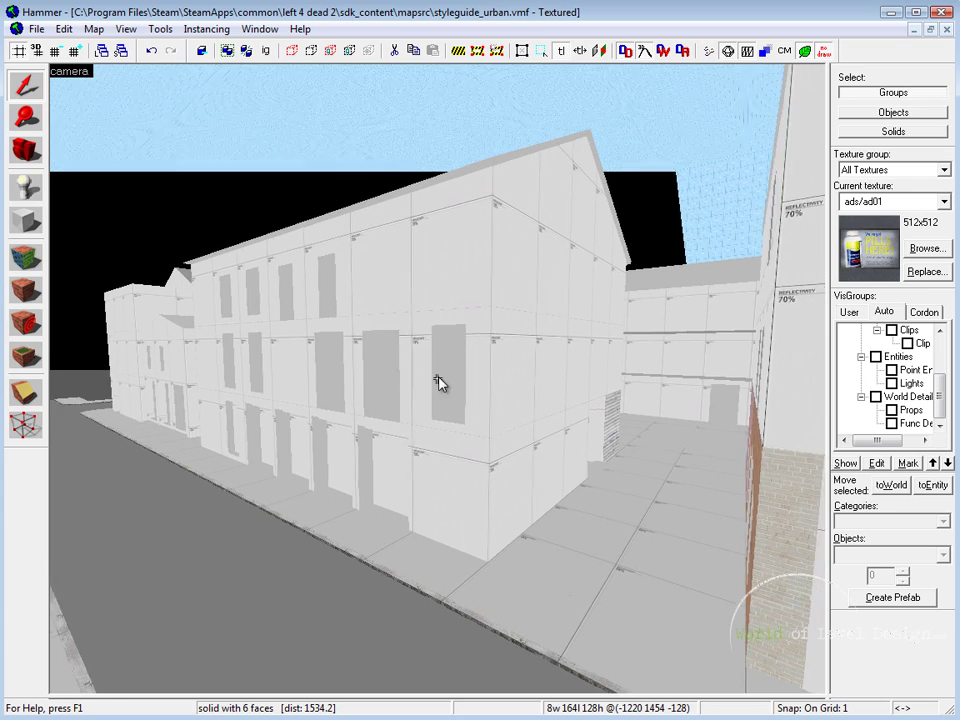
key(w)
key(s)
key(z)
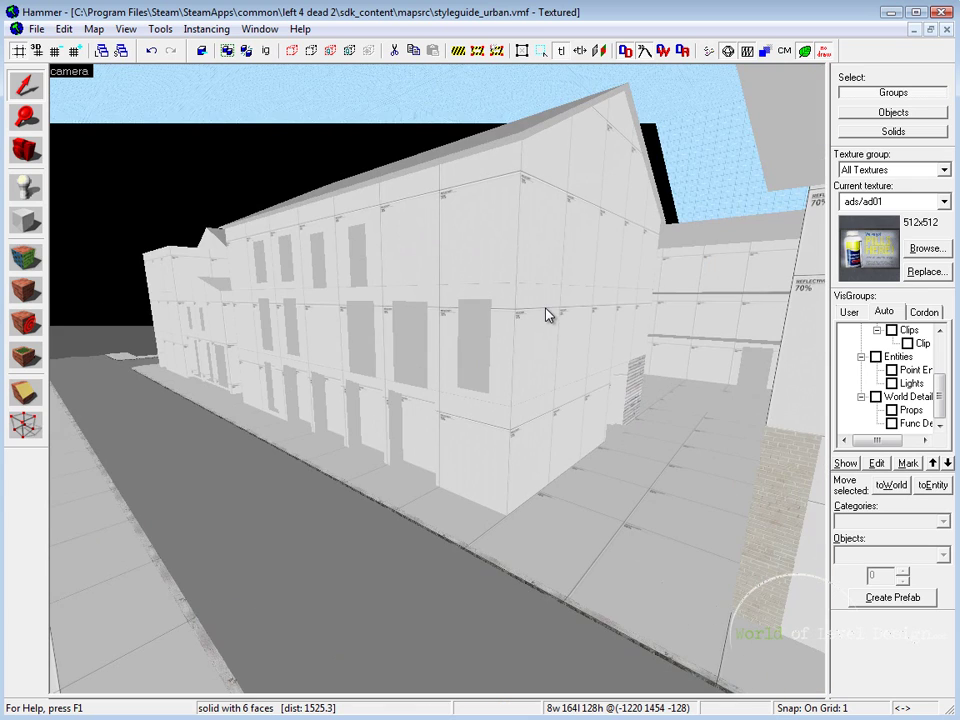
click(450, 215)
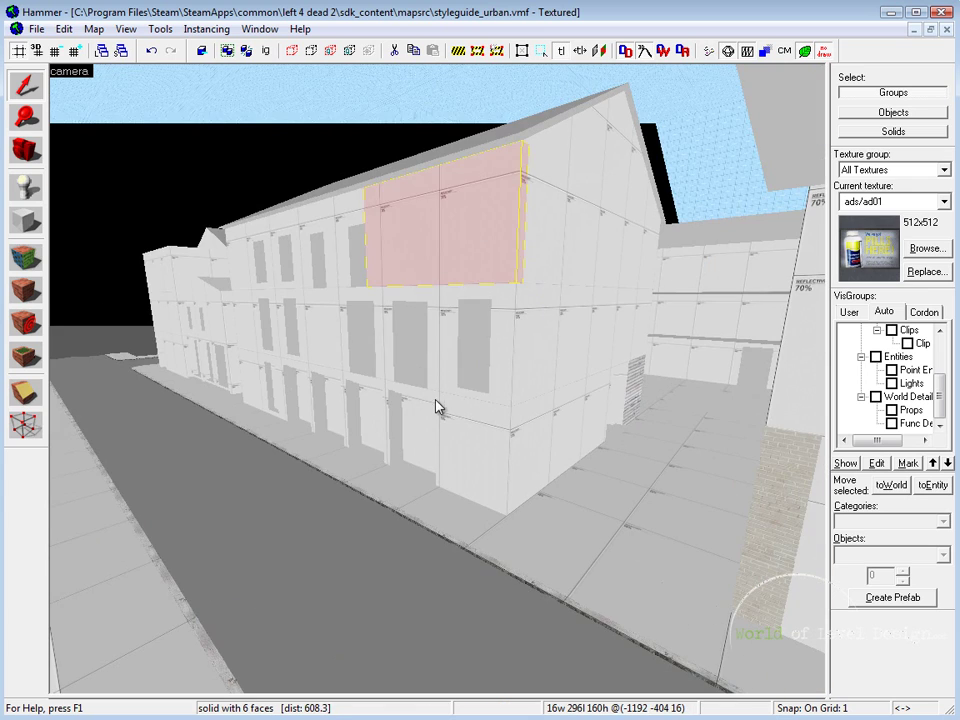
click(279, 322)
click(529, 321)
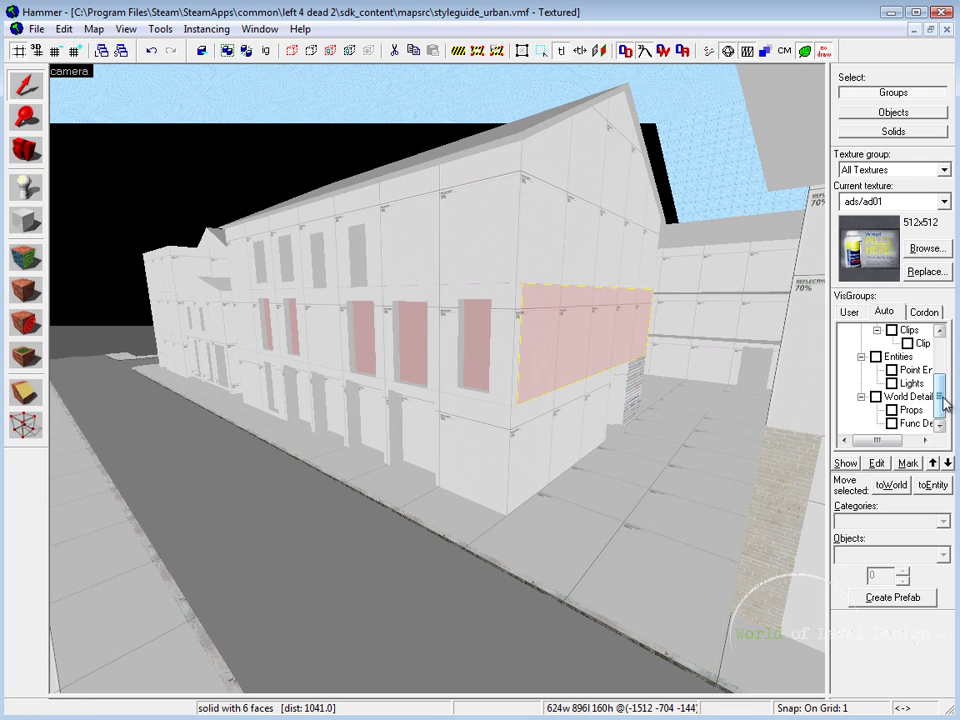
Show the Entities auto visgroup again and select the patio table and chair props beside the corner building.
click(876, 357)
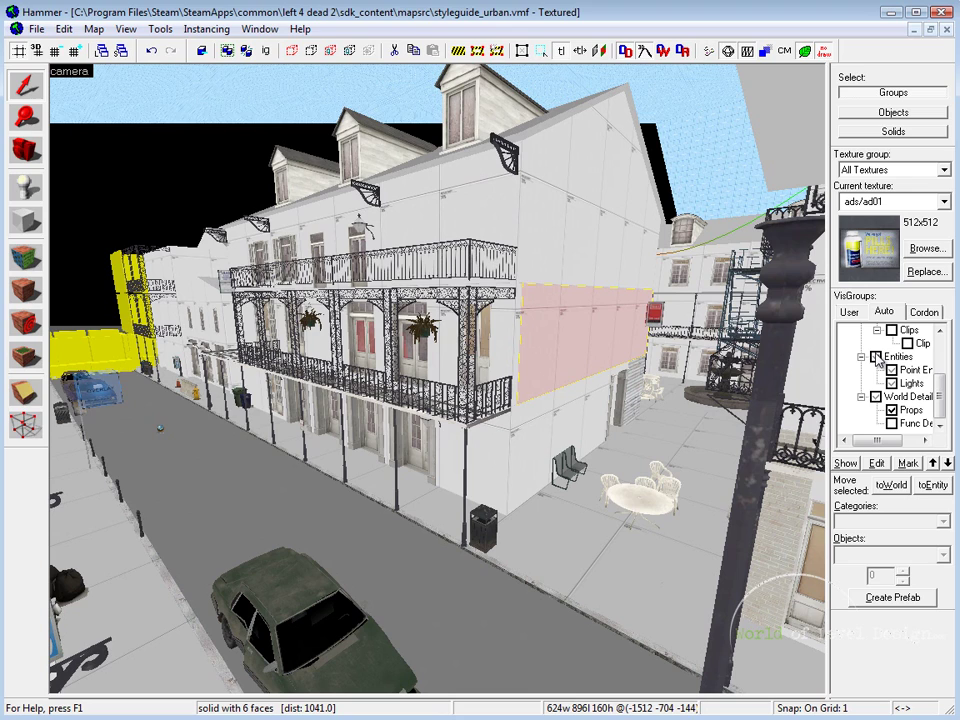
click(644, 509)
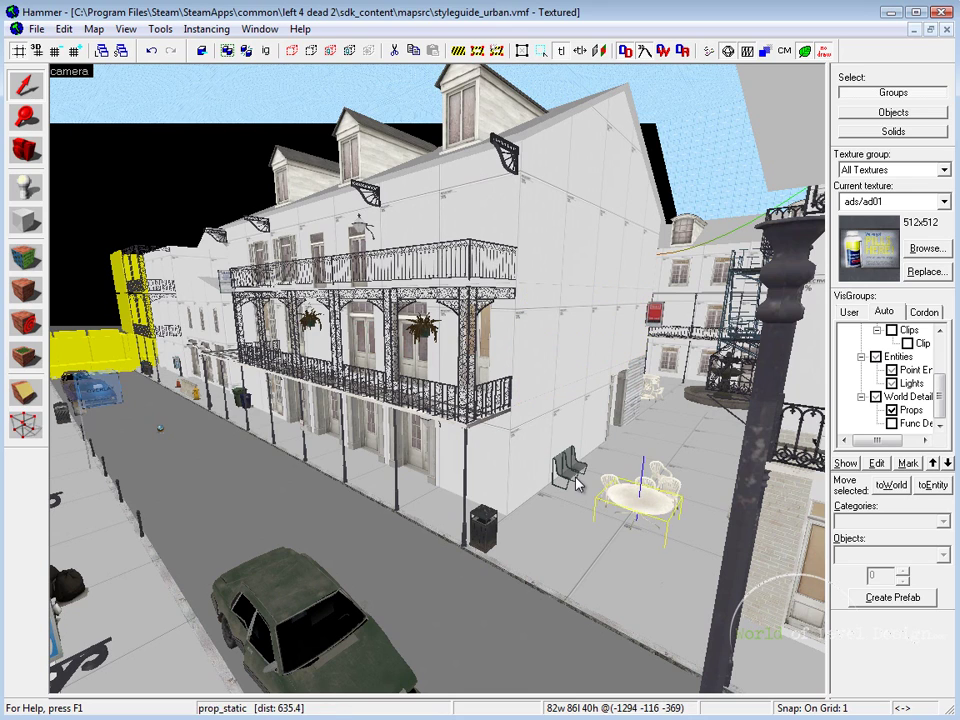
click(573, 477)
click(567, 469)
click(653, 498)
Inspect the prop entities by selecting the balcony ironwork, upper railing, roof dormer and parked green car.
click(476, 407)
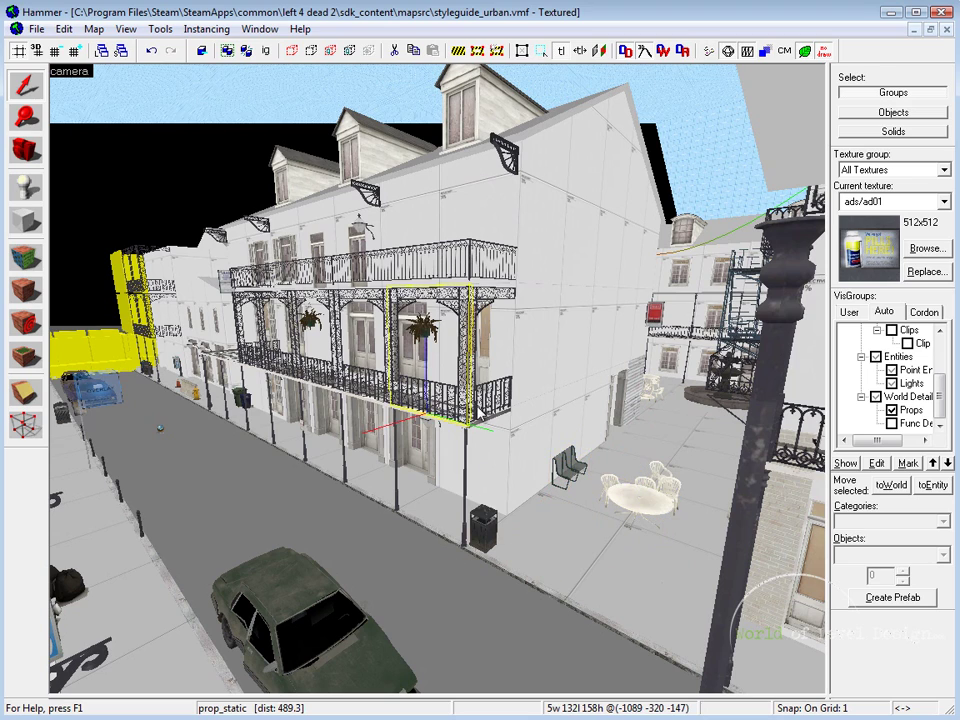
click(470, 268)
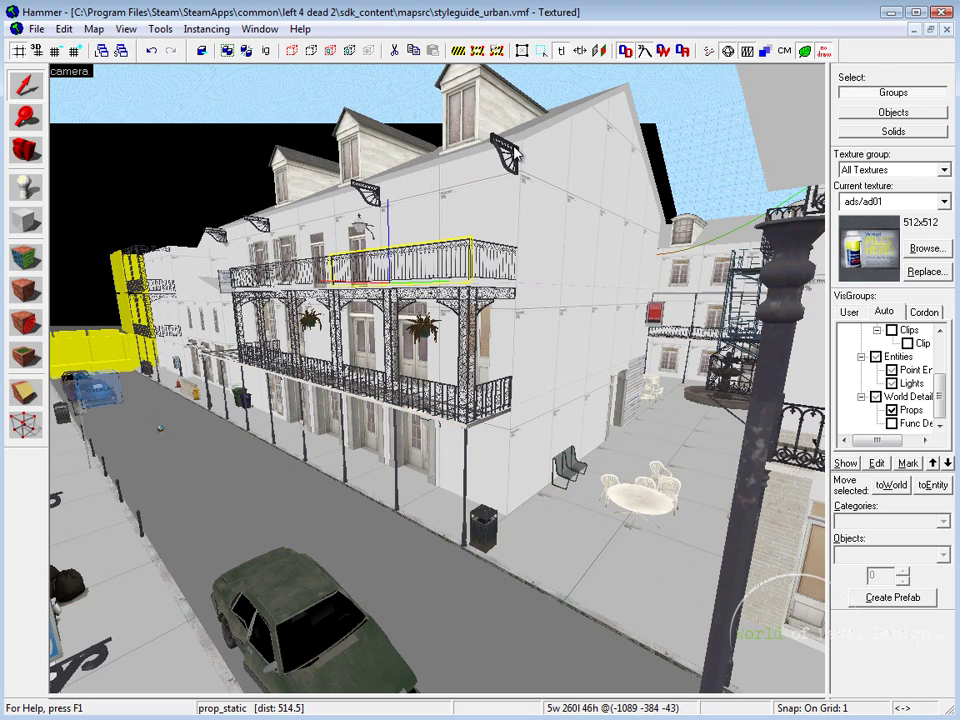
click(445, 105)
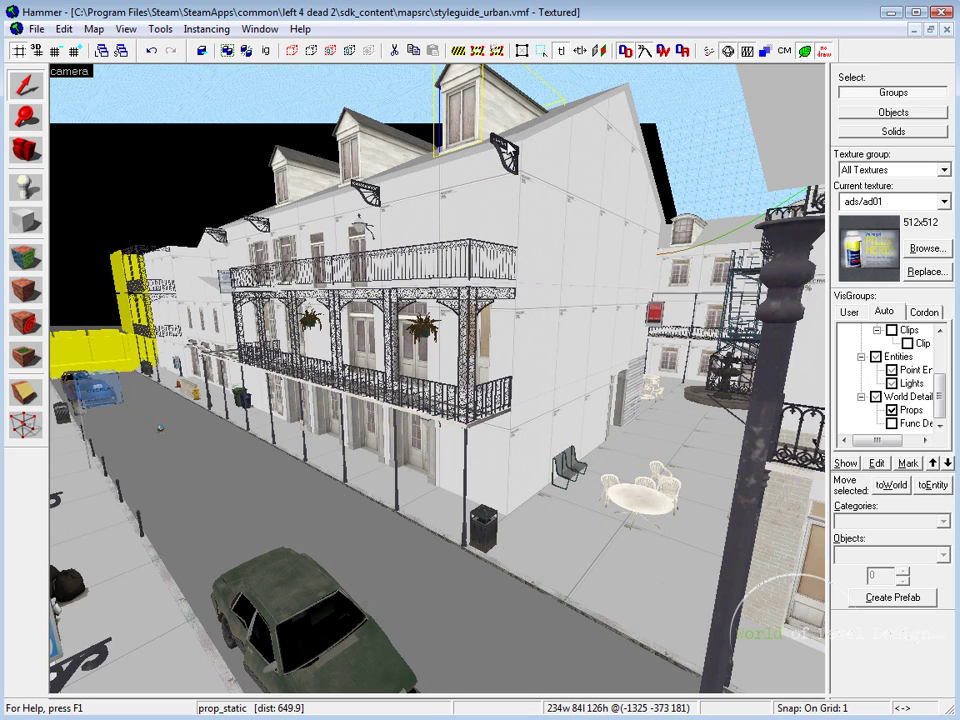
click(324, 635)
Inspect the entities down the street by selecting a survivor position and the grouped control entities on the sidewalk.
key(z)
key(w)
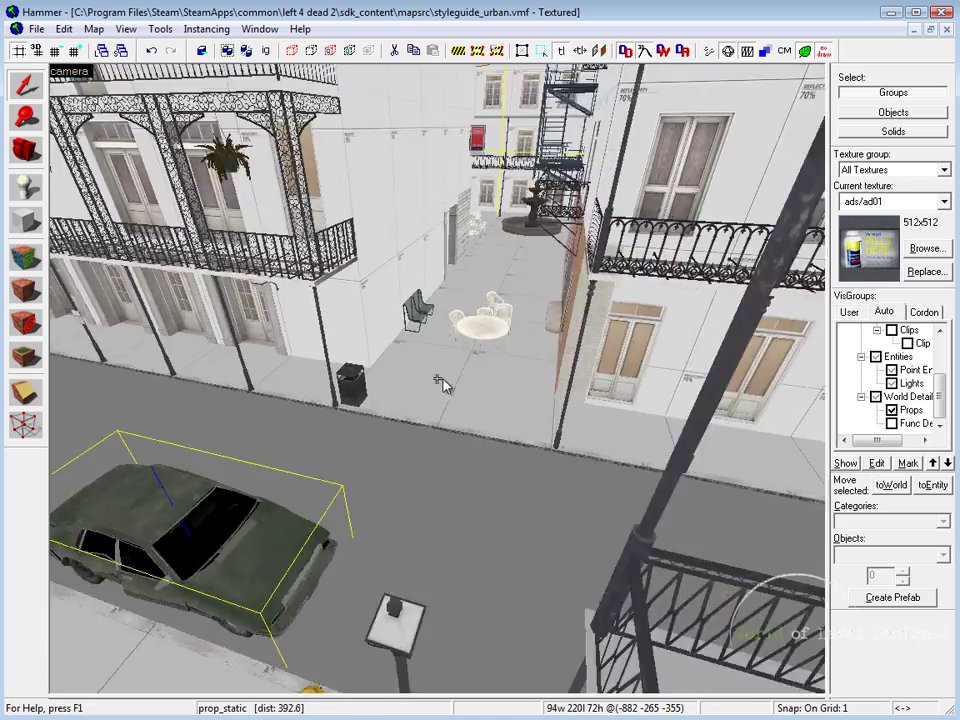
key(Up)
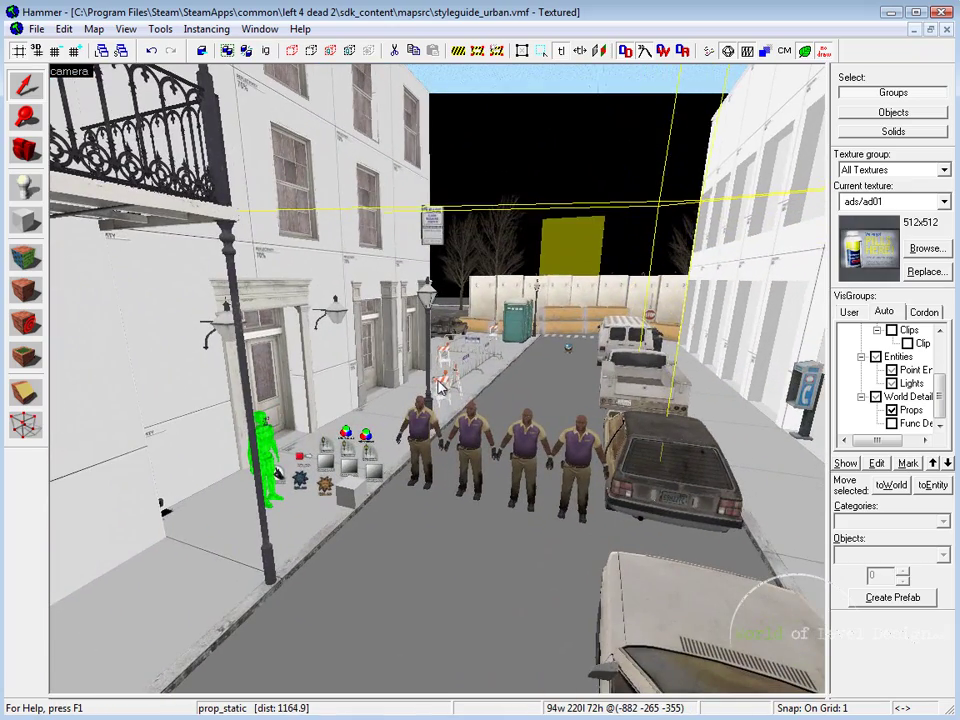
click(468, 440)
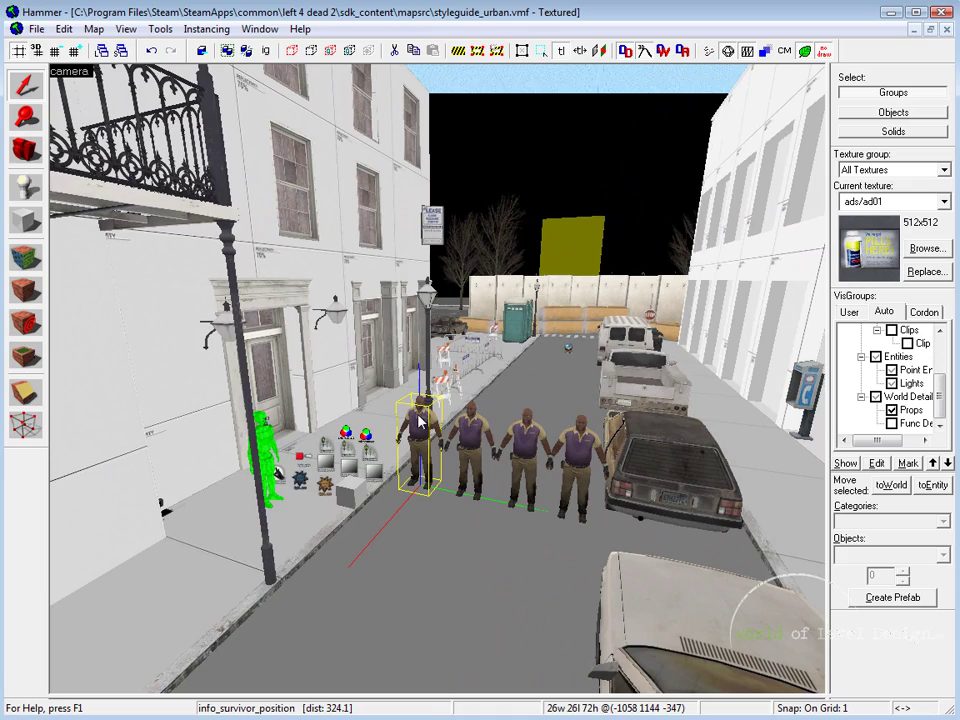
click(366, 456)
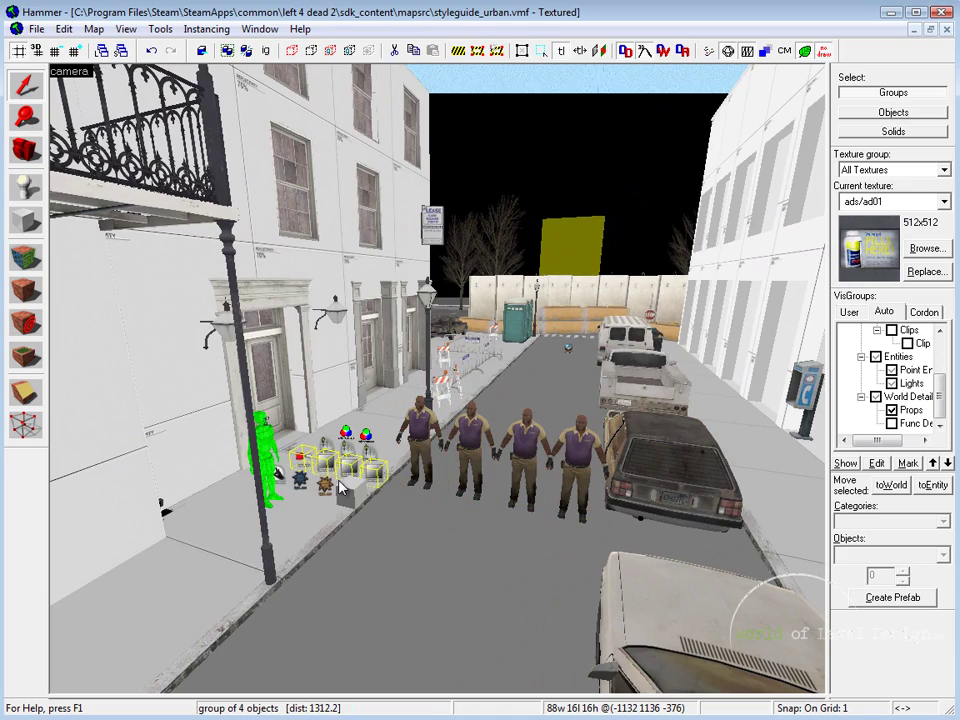
Inspect the sidewalk point entities up close by selecting the orange light environment icon and the main color correction entity.
key(Up)
key(w)
key(z)
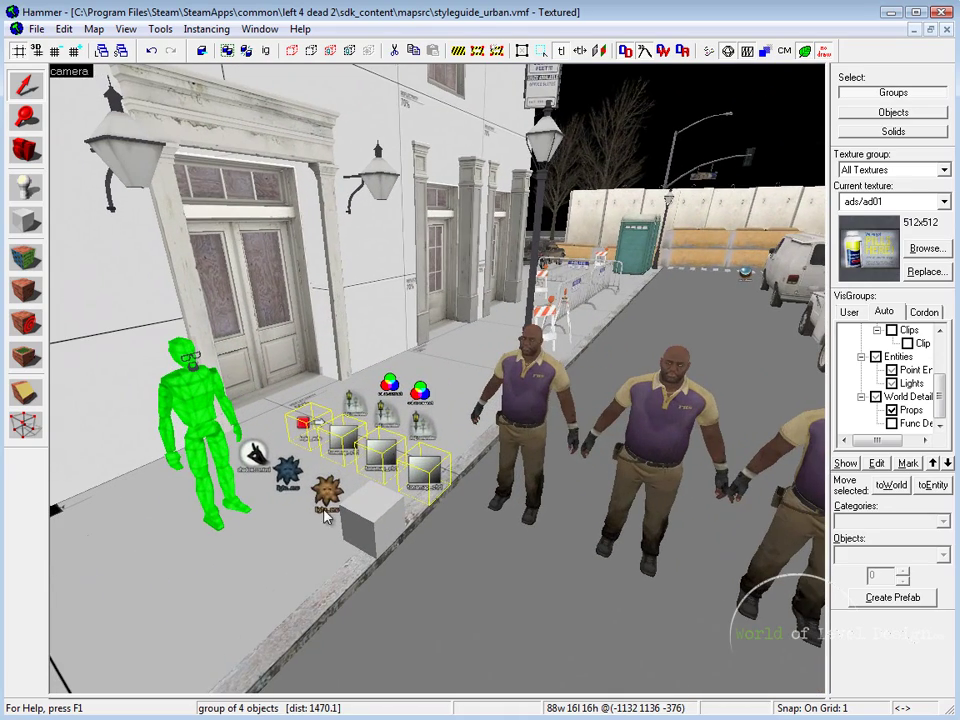
click(321, 497)
click(389, 385)
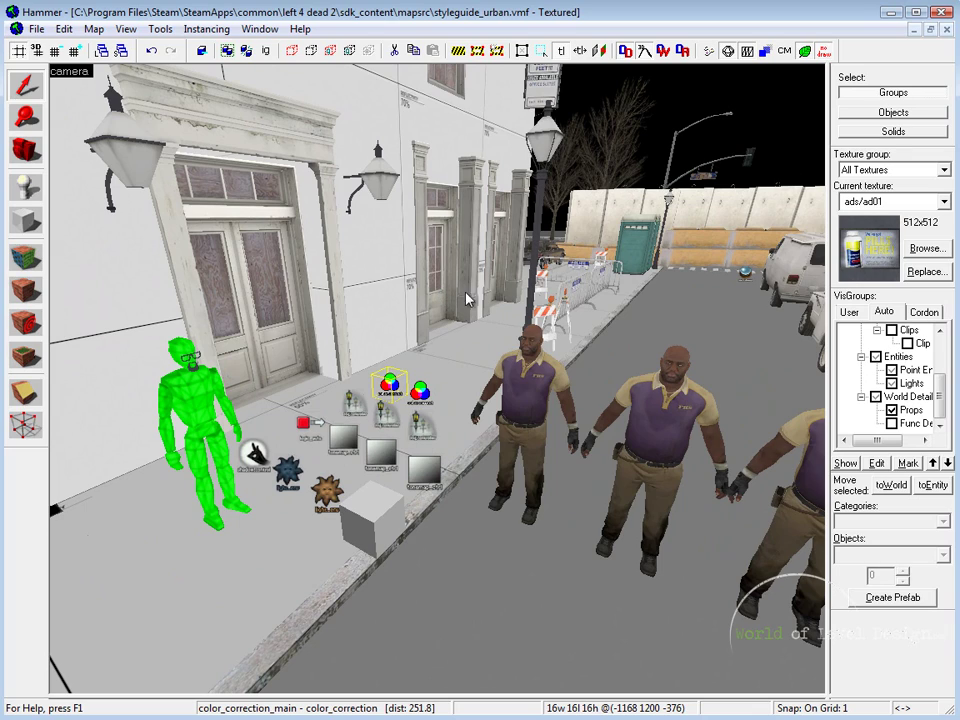
Compare brushes with entities by selecting the upper wall brush across the street and the survivor position nearest the parked cars.
key(z)
key(s)
key(z)
click(645, 208)
click(648, 135)
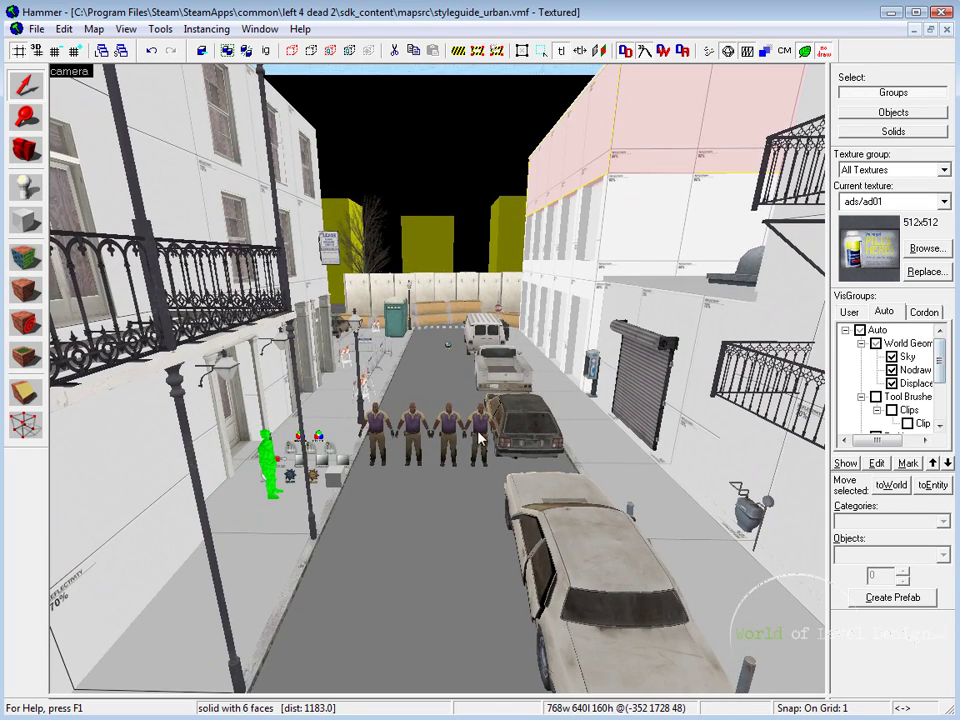
click(482, 432)
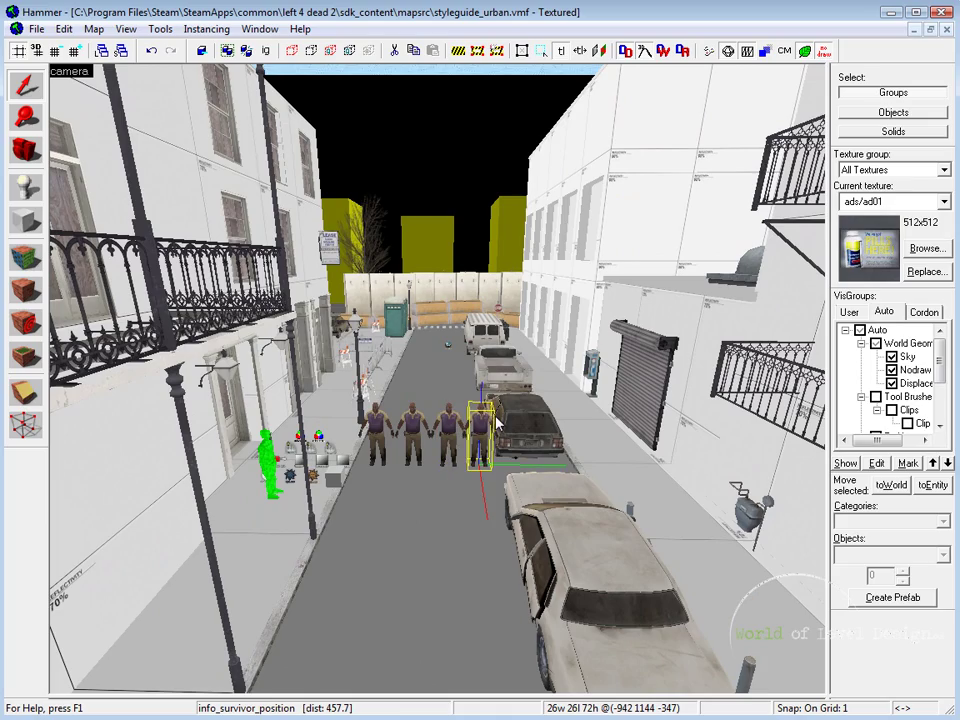
Open the map styleguide_swamp.vmf from the mapsrc folder.
scroll(497, 425, down, 4)
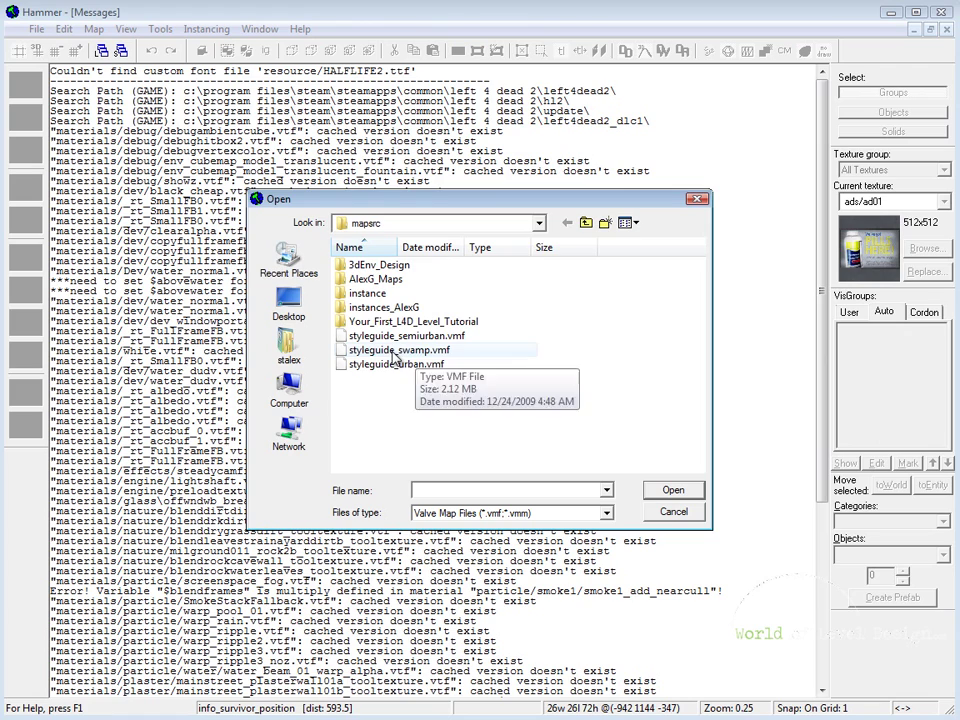
click(416, 351)
double_click(424, 351)
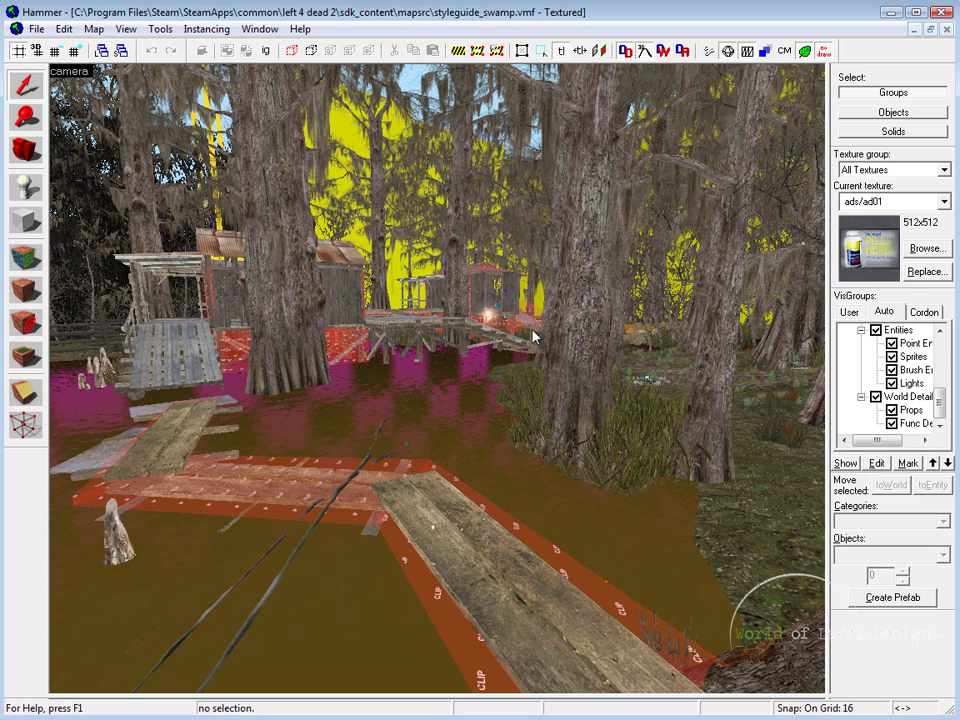
Hide the Tool Brushes, Entities and World Details auto visgroups in the swamp map to leave only world geometry.
drag(940, 403, 947, 357)
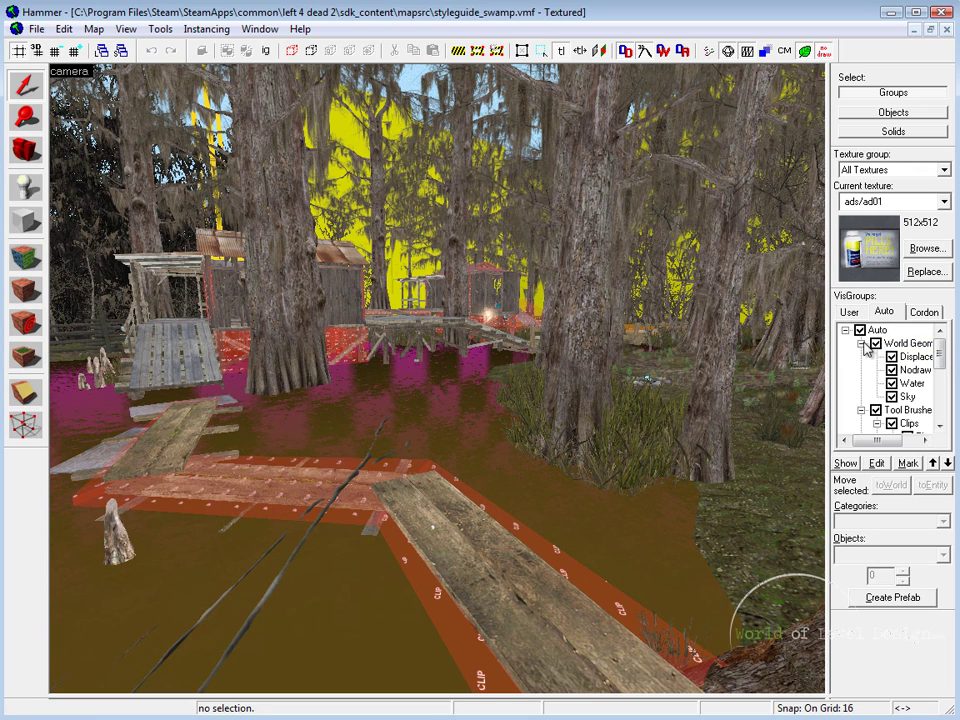
drag(938, 358, 938, 375)
click(876, 371)
scroll(868, 385, down, 2)
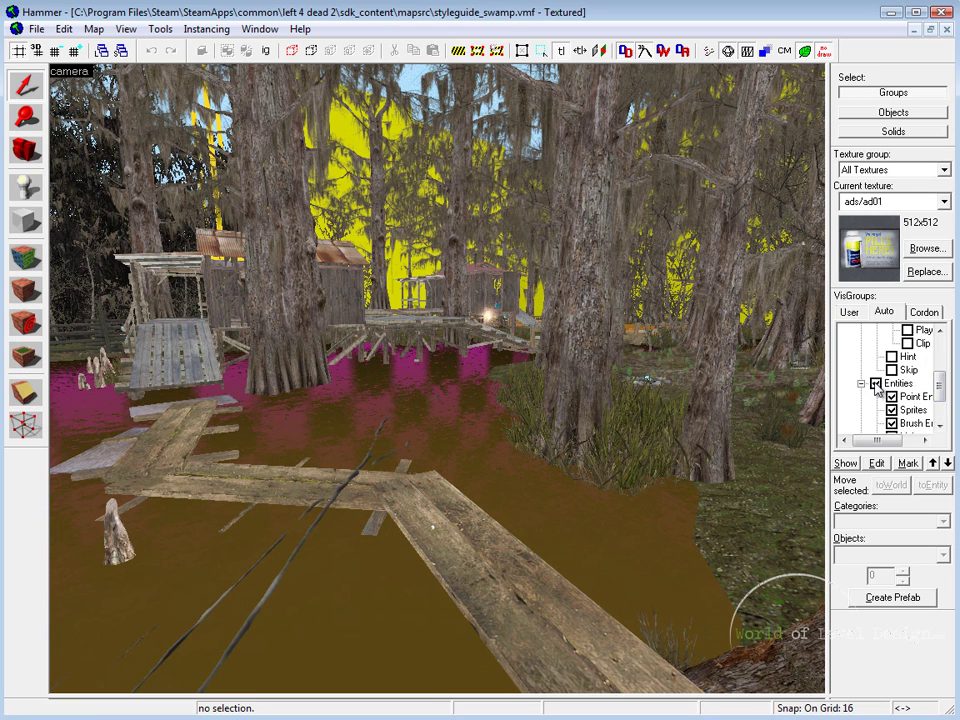
click(876, 383)
scroll(876, 385, down, 2)
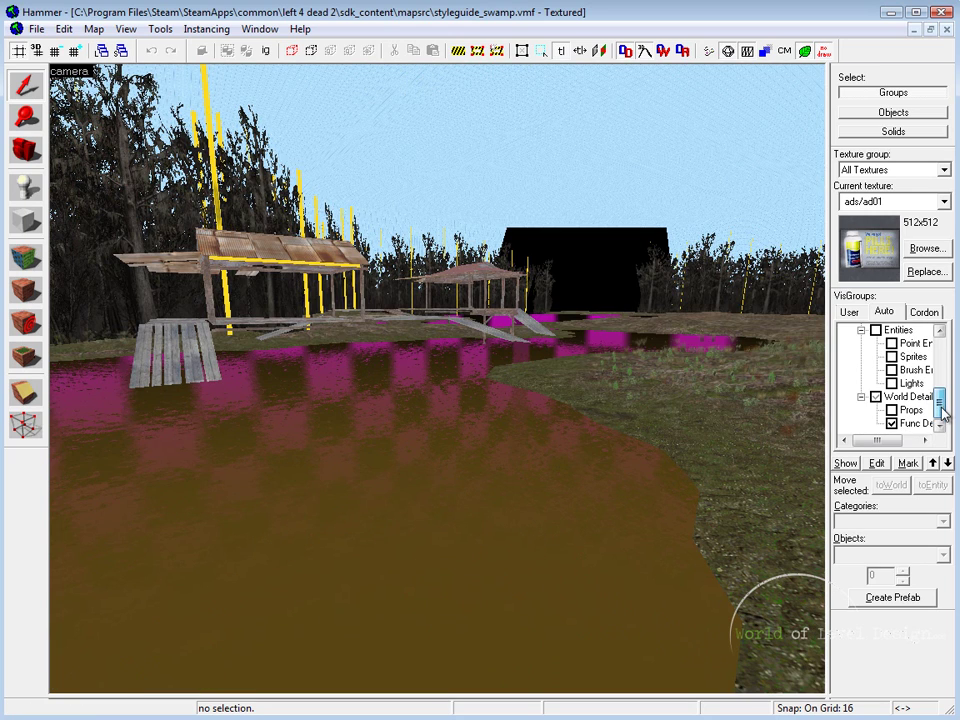
click(876, 396)
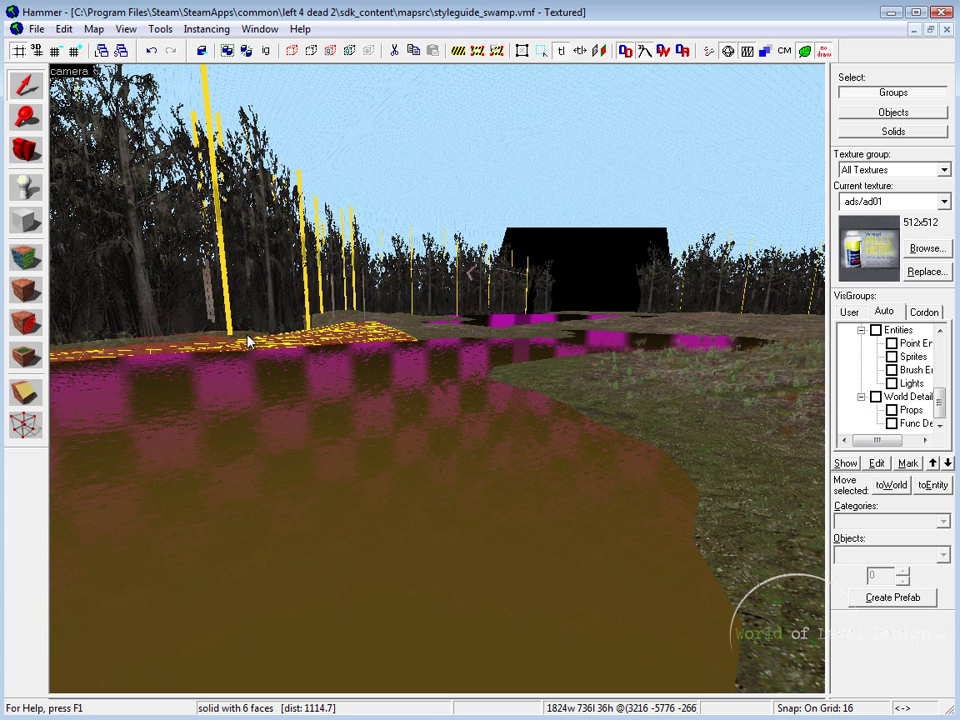
Inspect the swamp's world geometry by selecting the tree-line backdrop brushes and the overhead sky group.
click(155, 270)
click(256, 215)
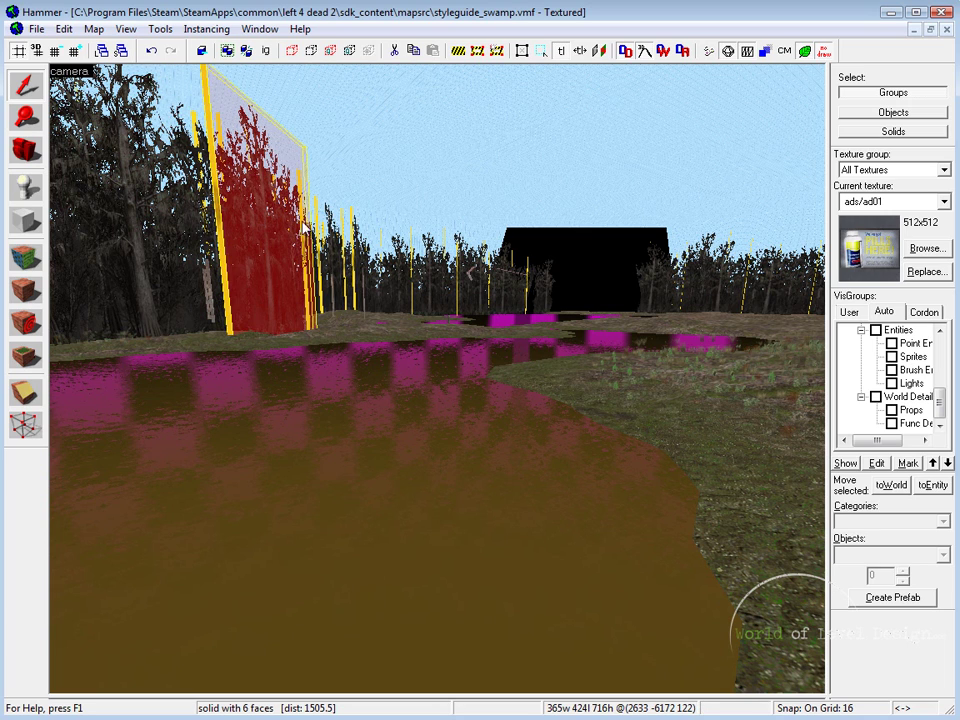
click(372, 246)
click(423, 266)
click(551, 279)
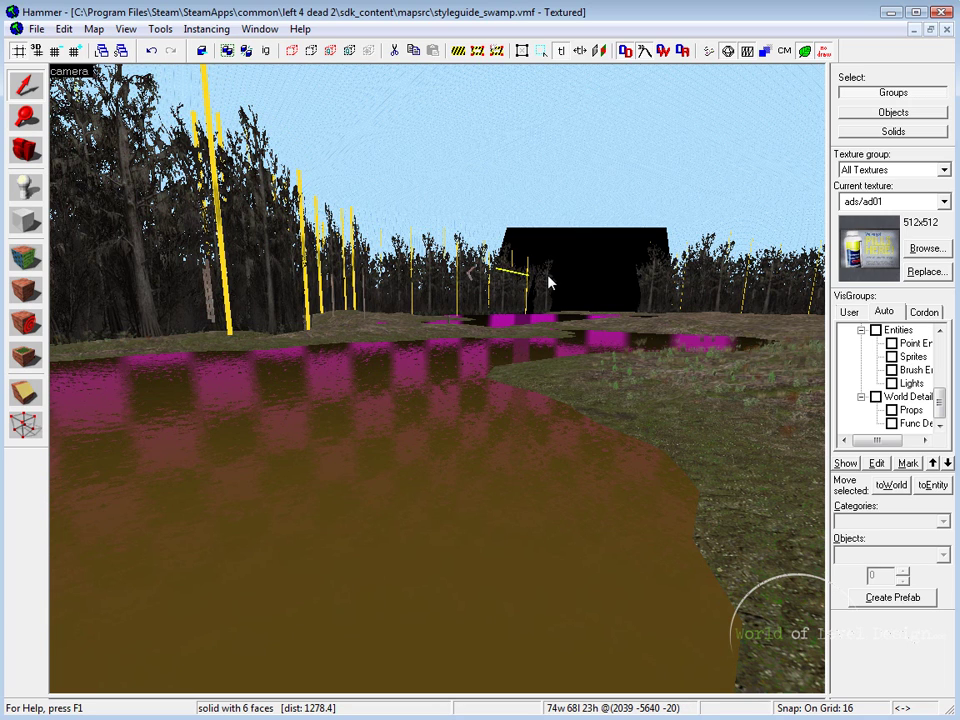
click(551, 279)
click(508, 287)
click(392, 287)
click(476, 165)
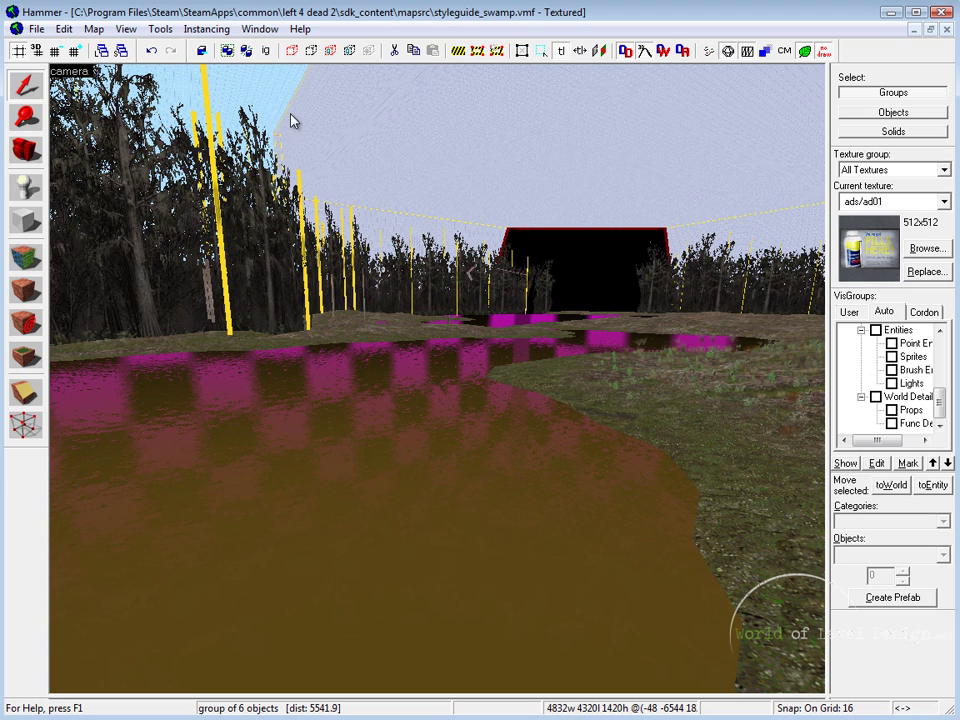
Inspect the swamp's world geometry by selecting the sky, the nearby ground and the brown water brushes.
click(294, 118)
click(755, 430)
click(437, 449)
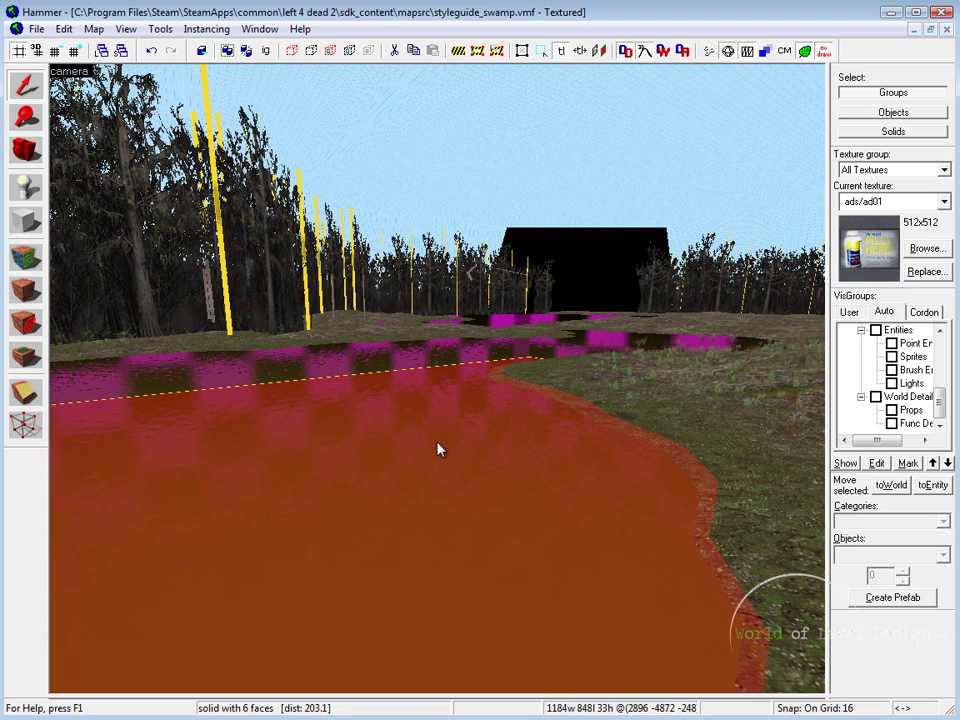
click(335, 358)
click(568, 346)
click(350, 440)
key(alt+Return)
click(734, 204)
click(677, 364)
click(381, 163)
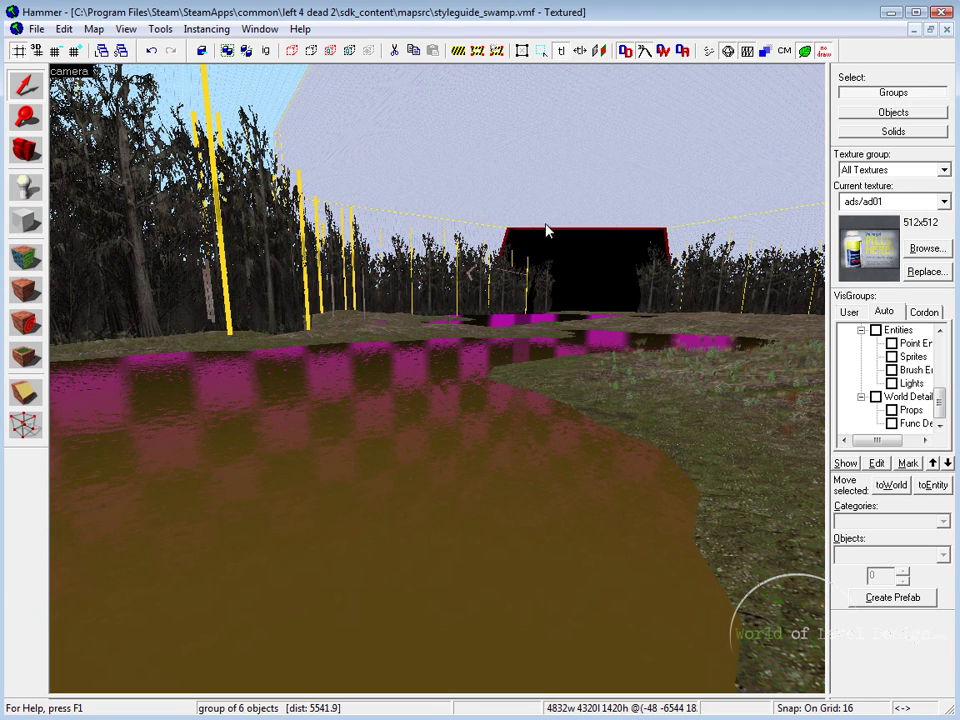
Examine how the swamp terrain is built by selecting the near bank, the water sections and the distant ground patch.
click(698, 418)
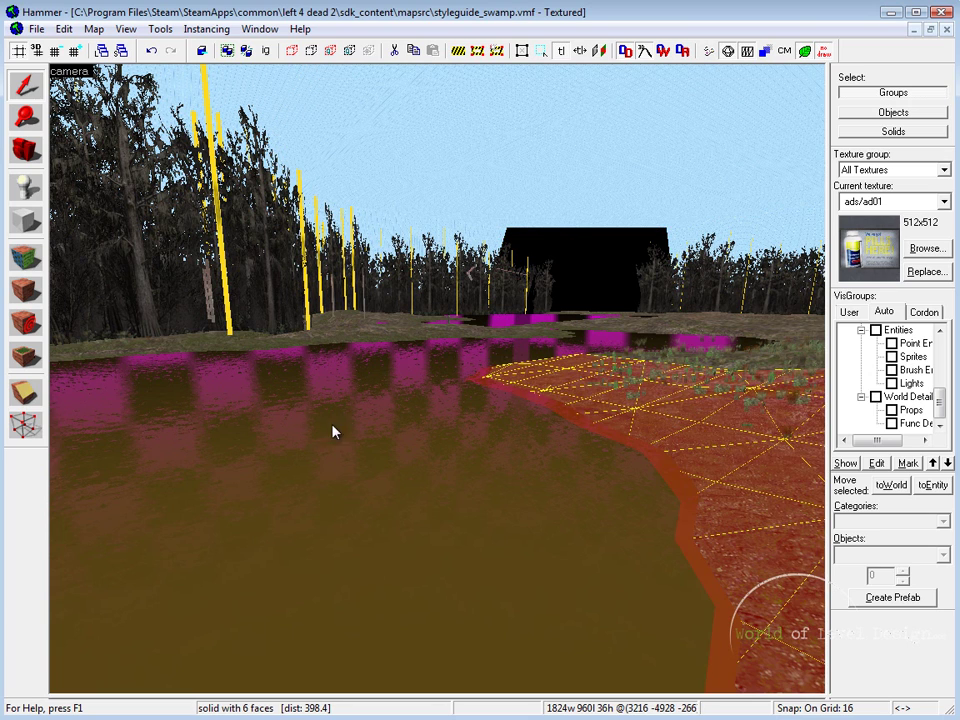
click(231, 403)
click(255, 364)
click(362, 343)
click(690, 347)
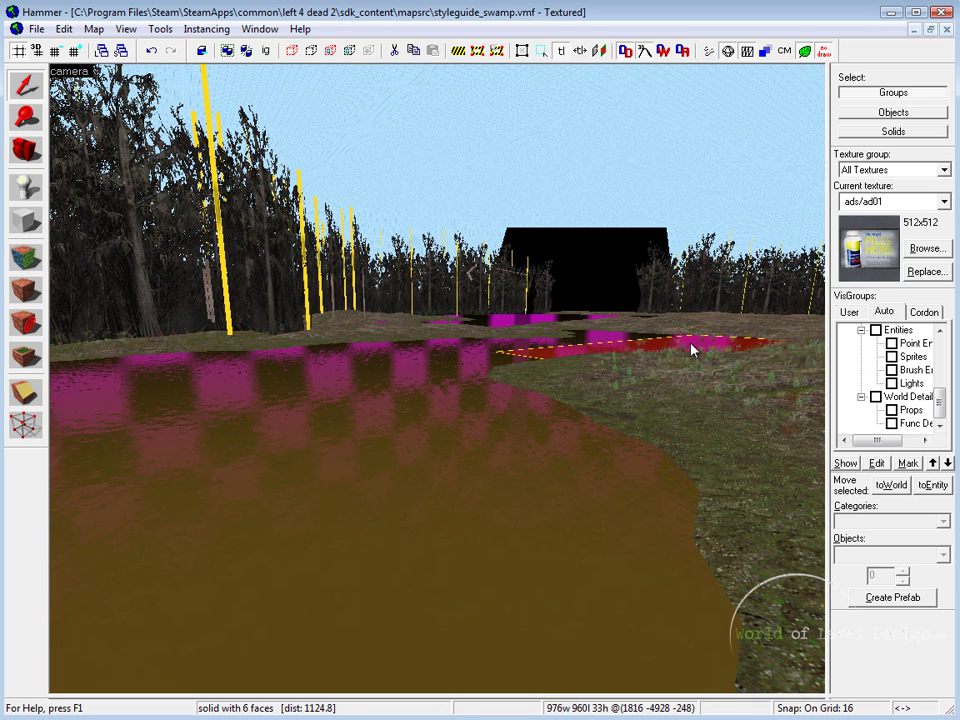
click(698, 333)
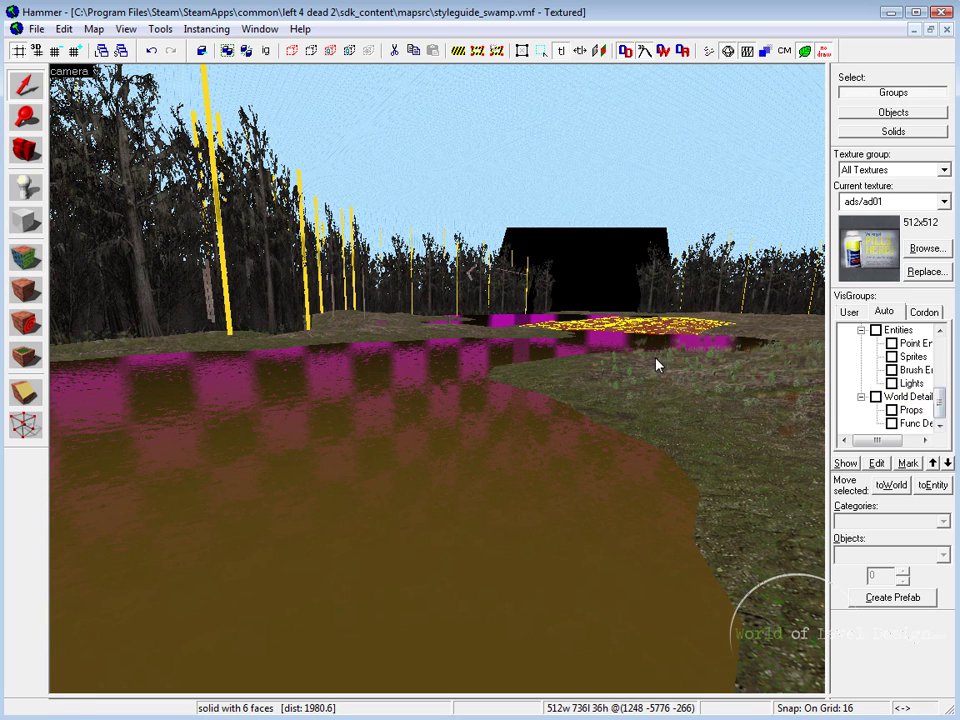
Show the World Details auto visgroup and select the plank walkway, the wooden porch group and the hut with the rusty roof.
click(876, 396)
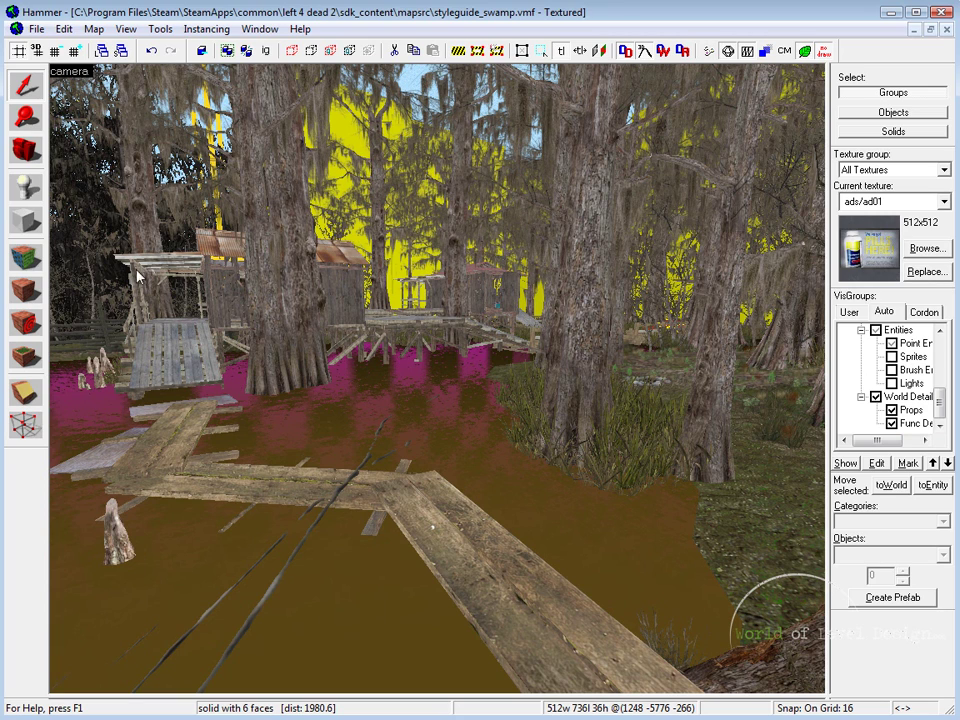
click(168, 447)
click(438, 535)
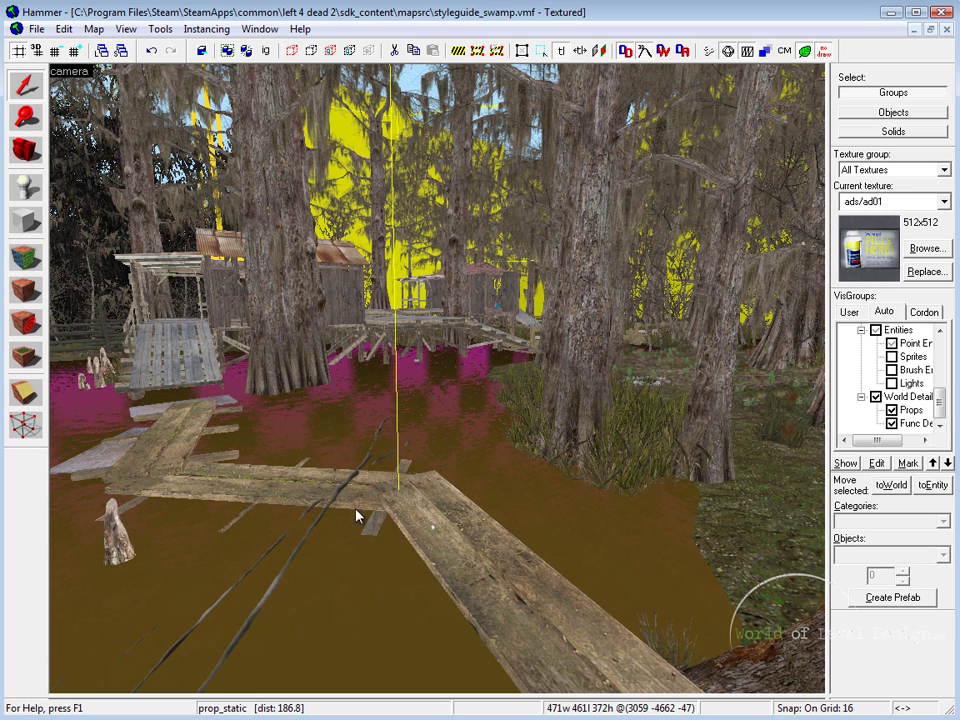
click(190, 288)
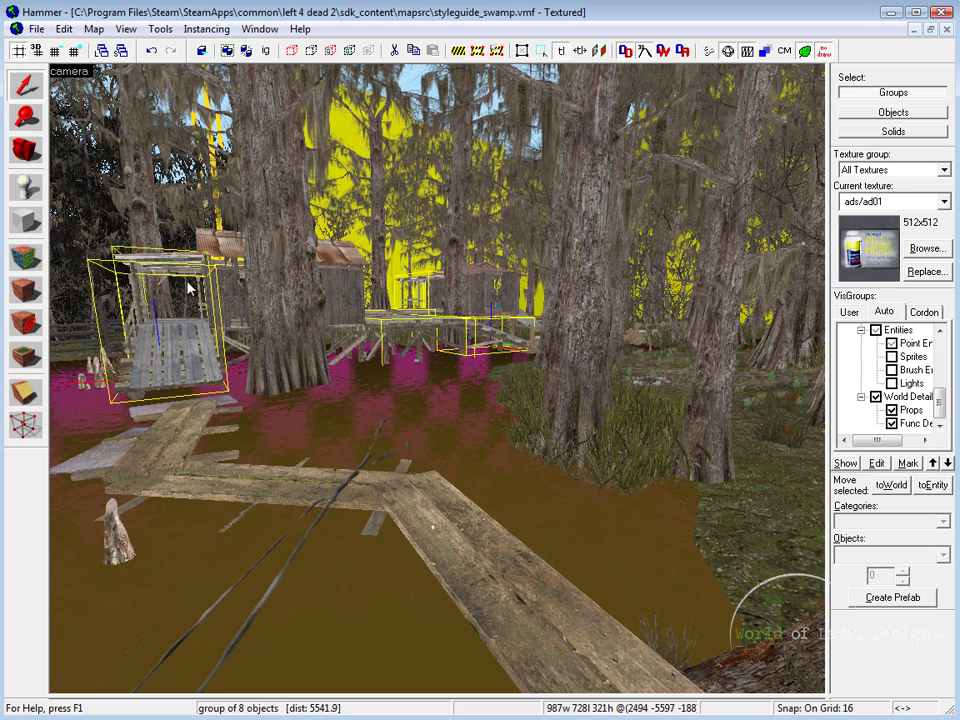
click(220, 257)
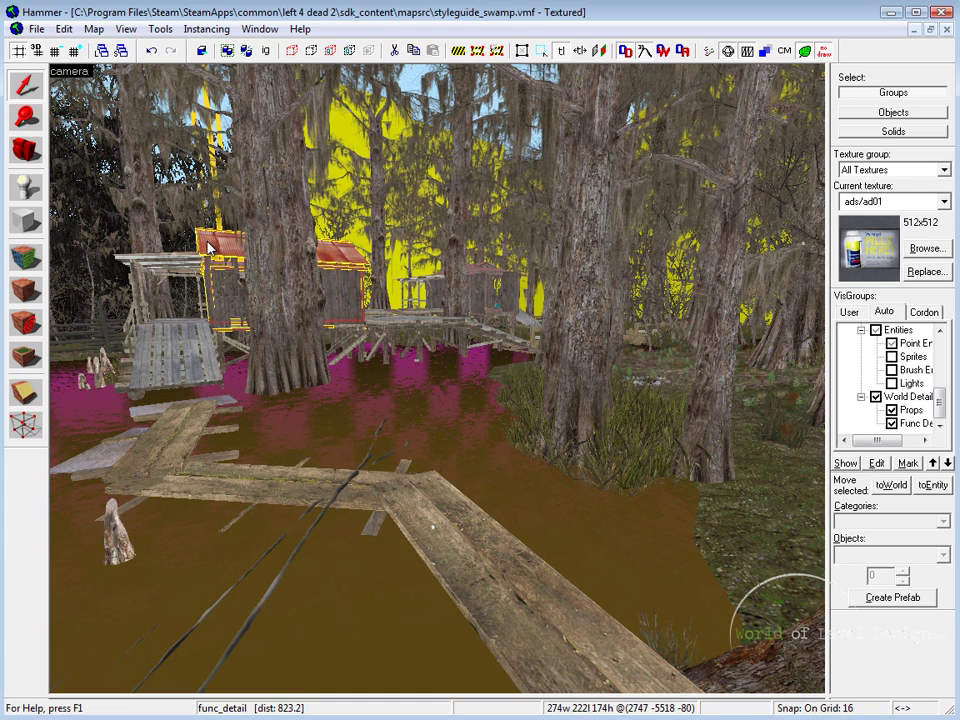
Show the Entities and Tool Brushes auto visgroups again in the swamp map.
scroll(925, 390, up, 2)
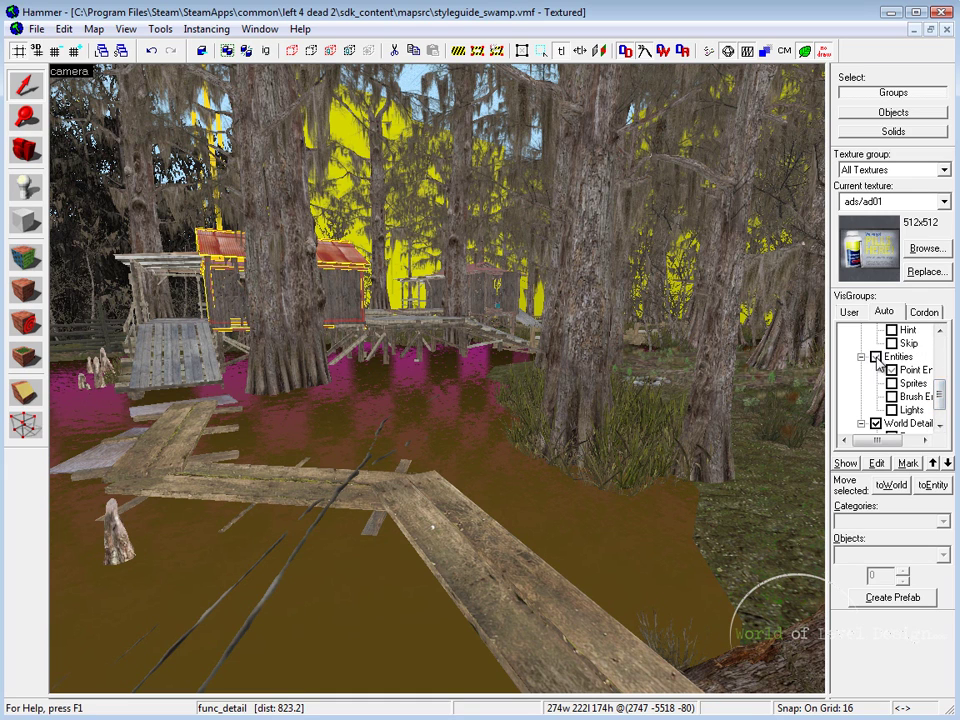
click(877, 357)
click(876, 357)
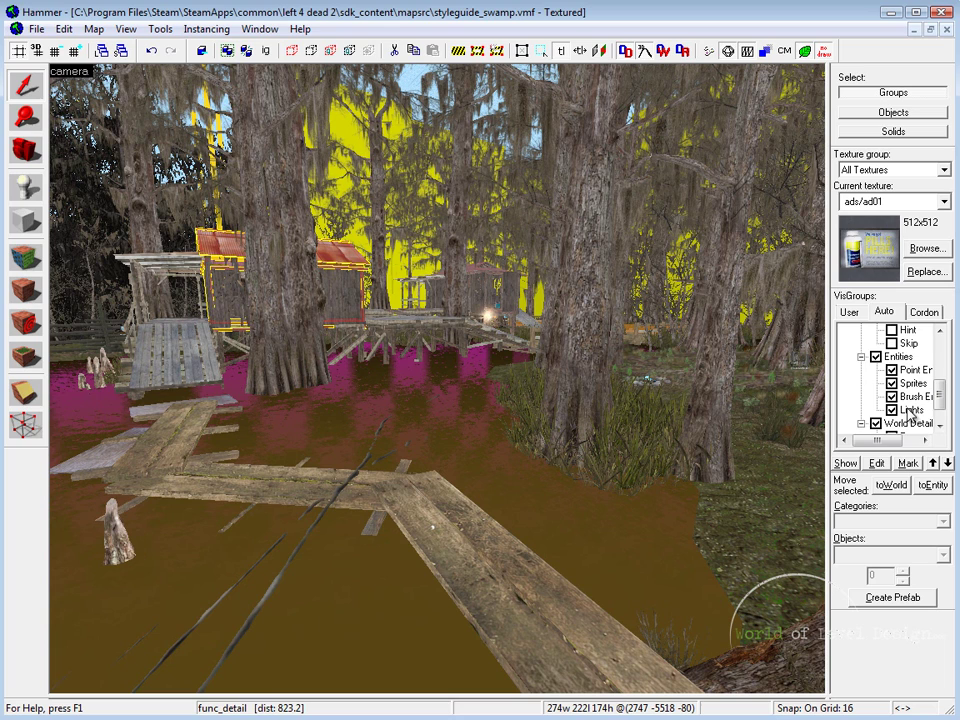
drag(938, 388, 939, 348)
click(876, 331)
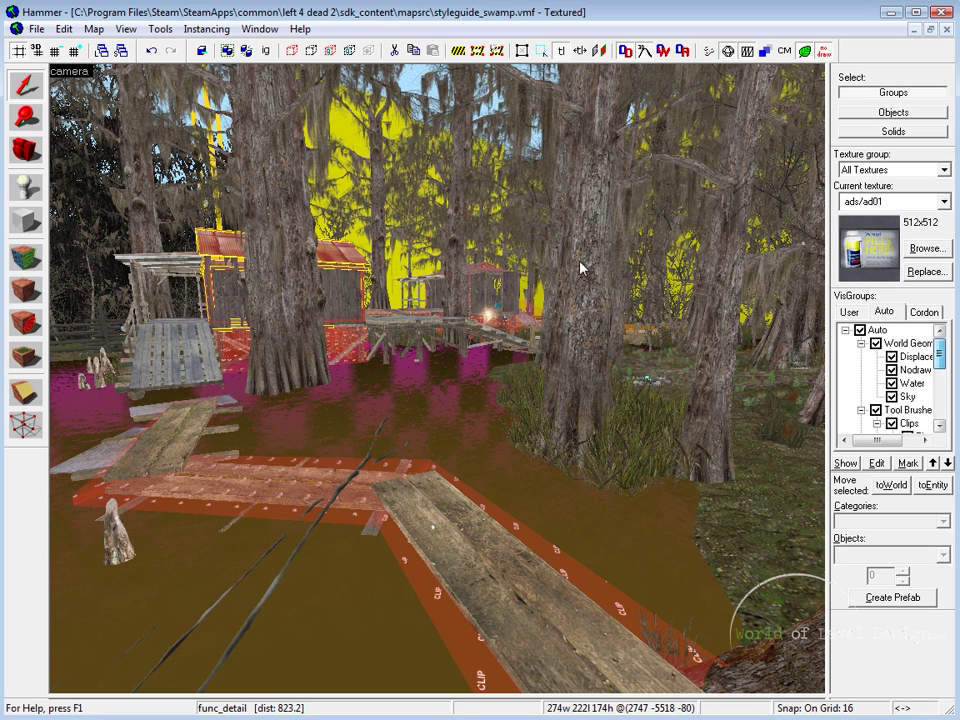
Close the swamp map and open styleguide_semiurban.vmf from the mapsrc folder.
click(947, 31)
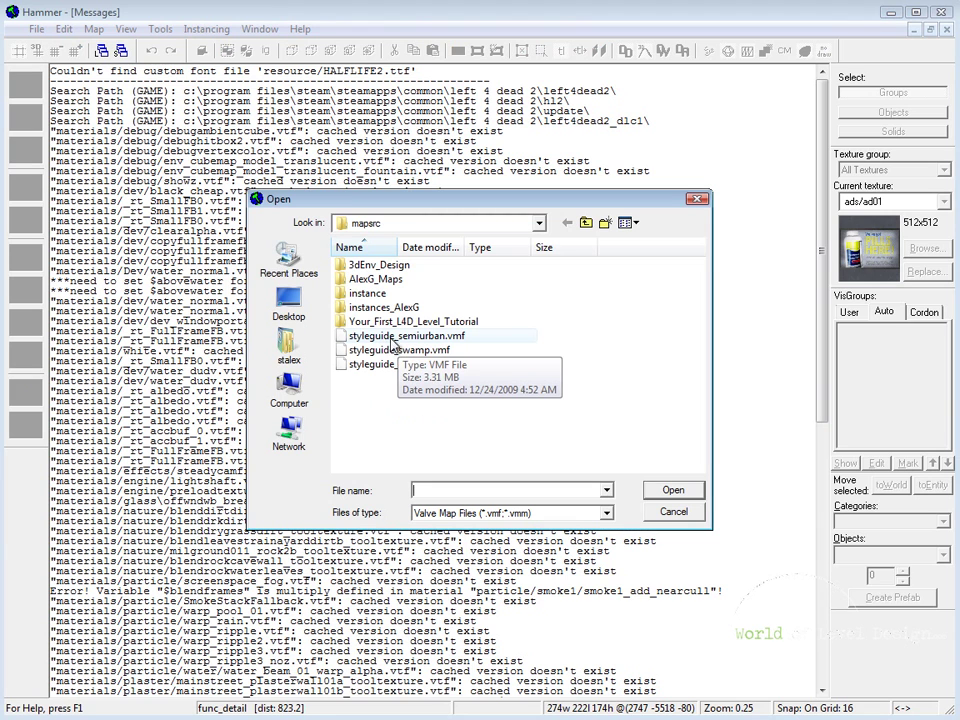
double_click(430, 336)
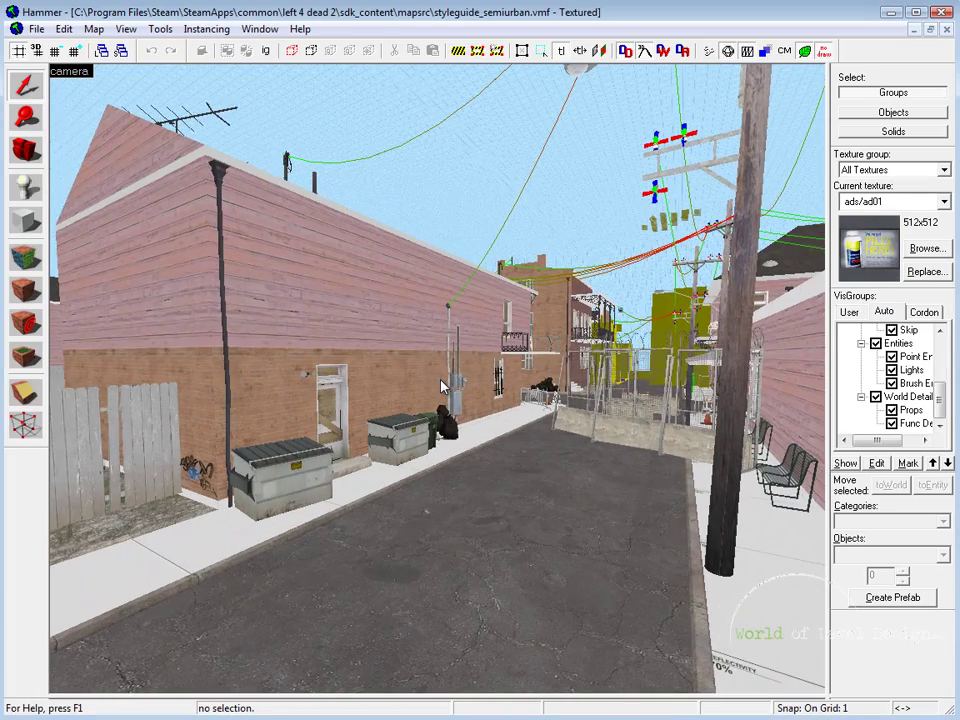
Inspect the street blockade's entities by selecting its wire fence panels and concrete barriers.
key(w)
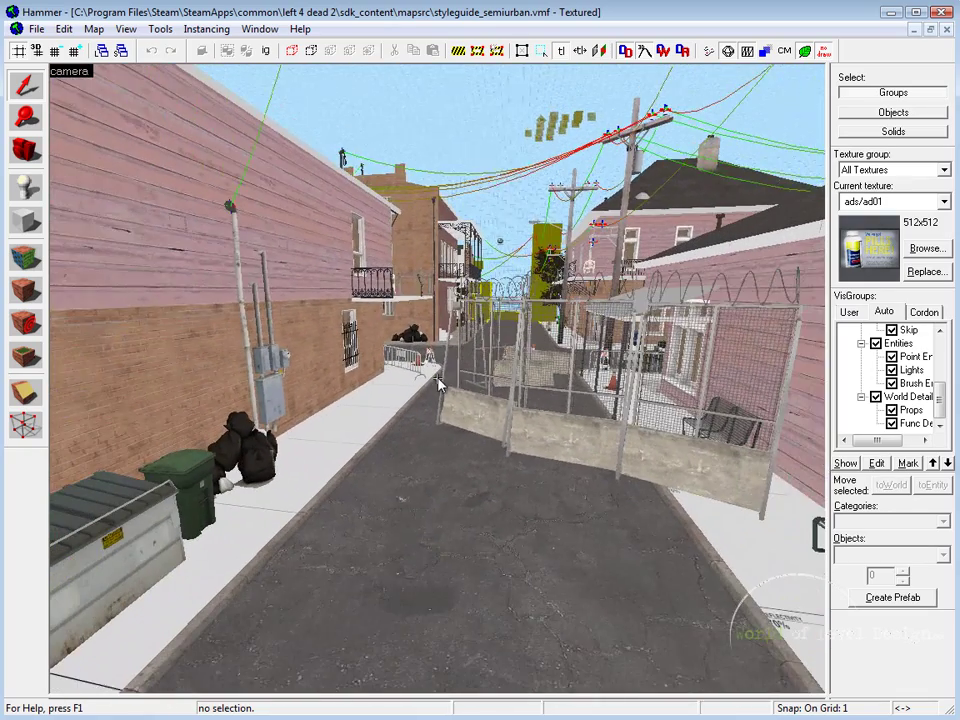
click(560, 430)
click(558, 422)
click(604, 364)
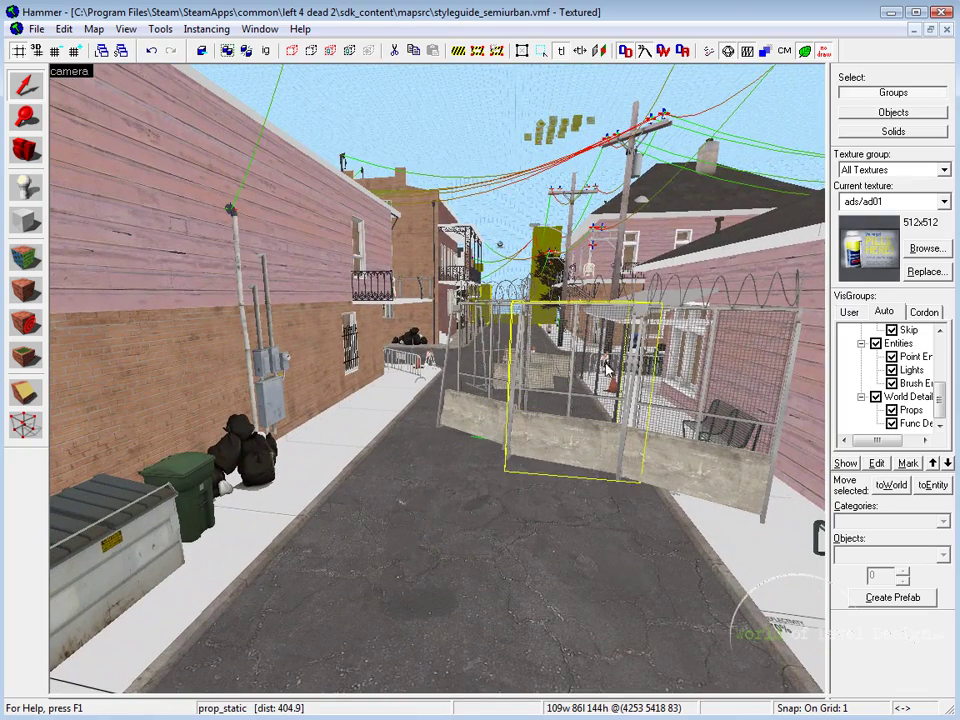
click(723, 370)
click(673, 476)
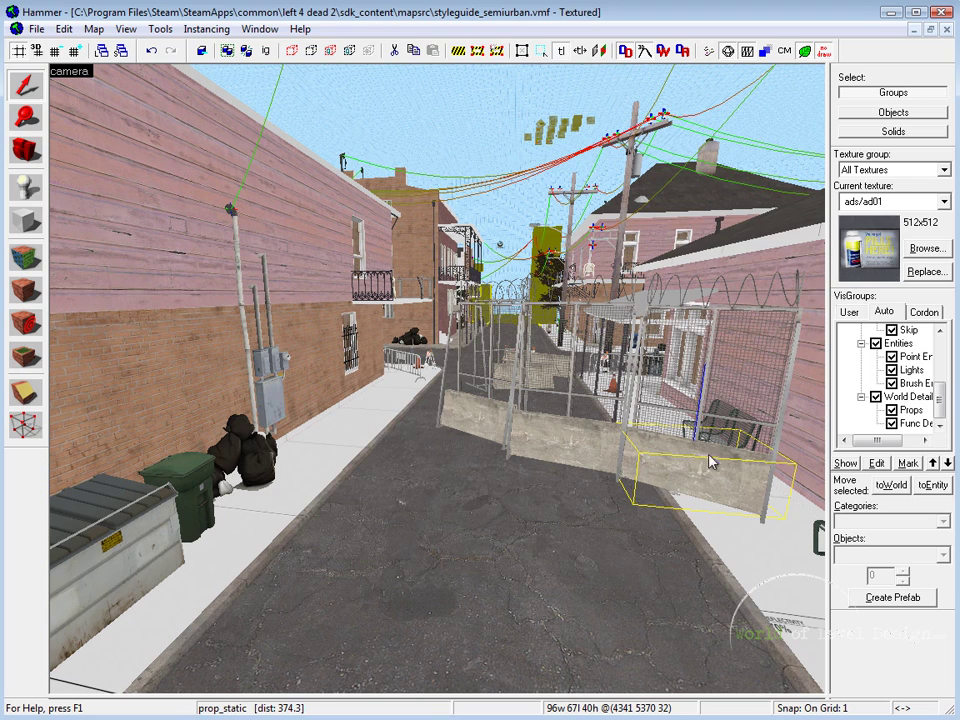
double_click(703, 456)
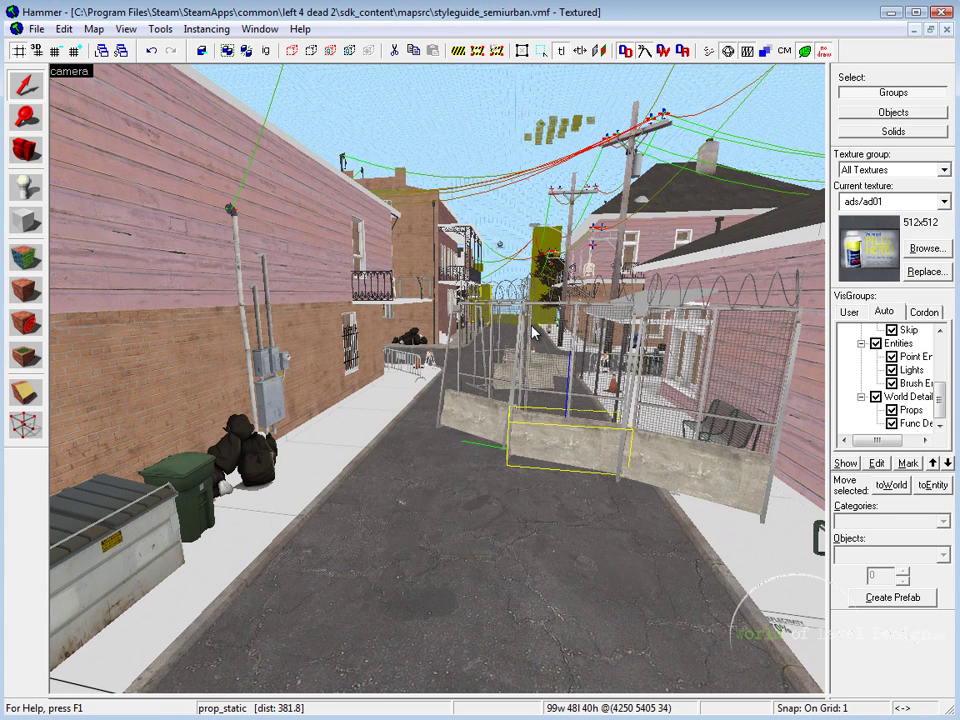
Select the two dumpsters and the boarded-up door along the brick wall to check their entity type.
click(512, 380)
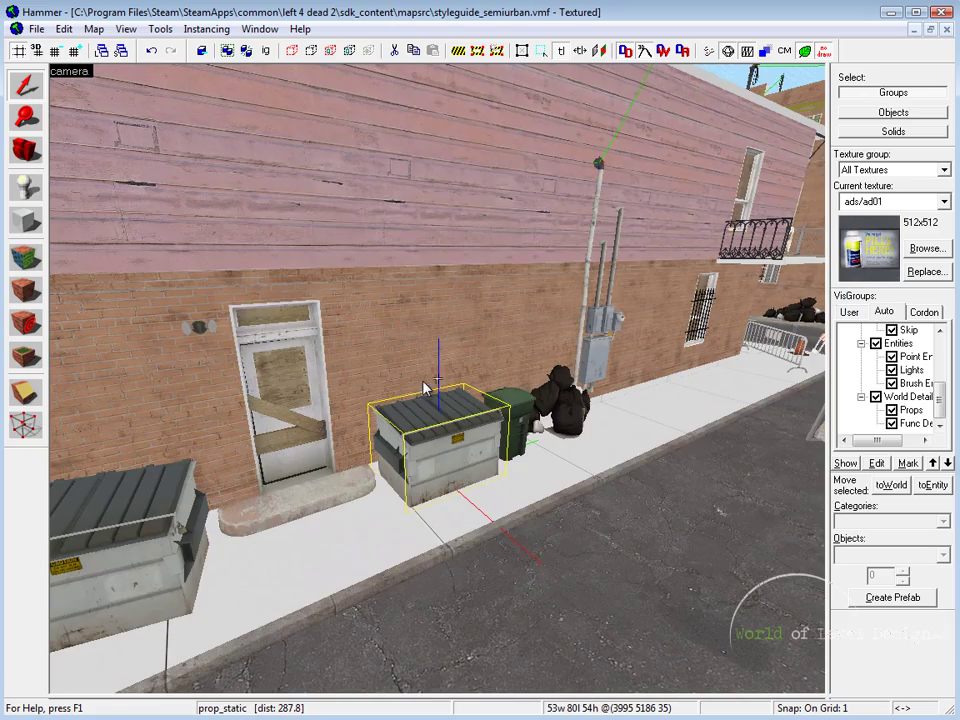
click(313, 439)
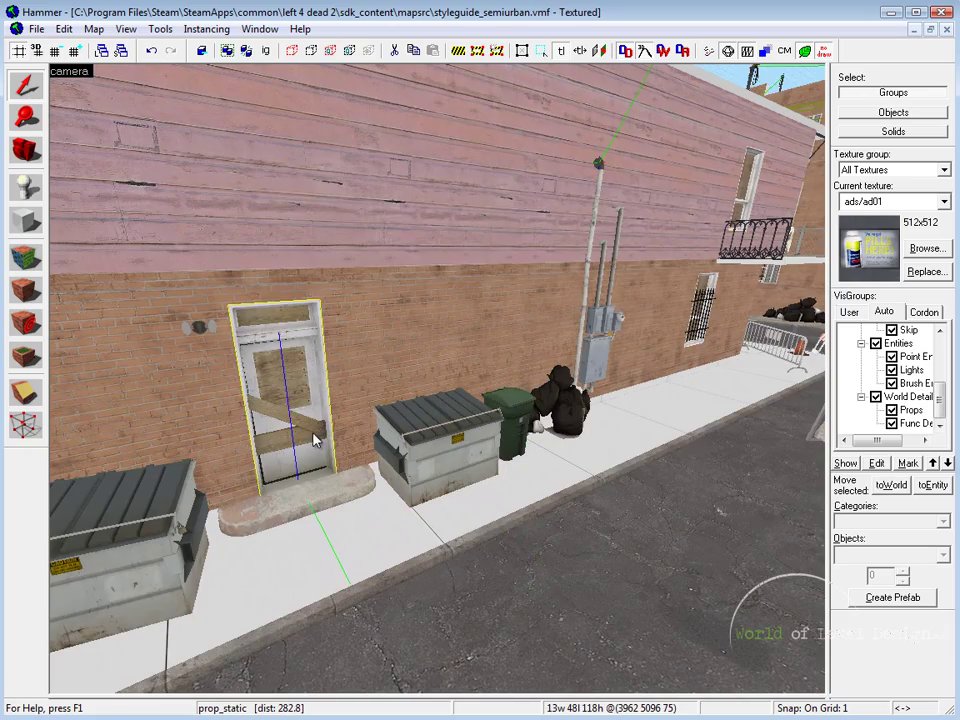
click(124, 525)
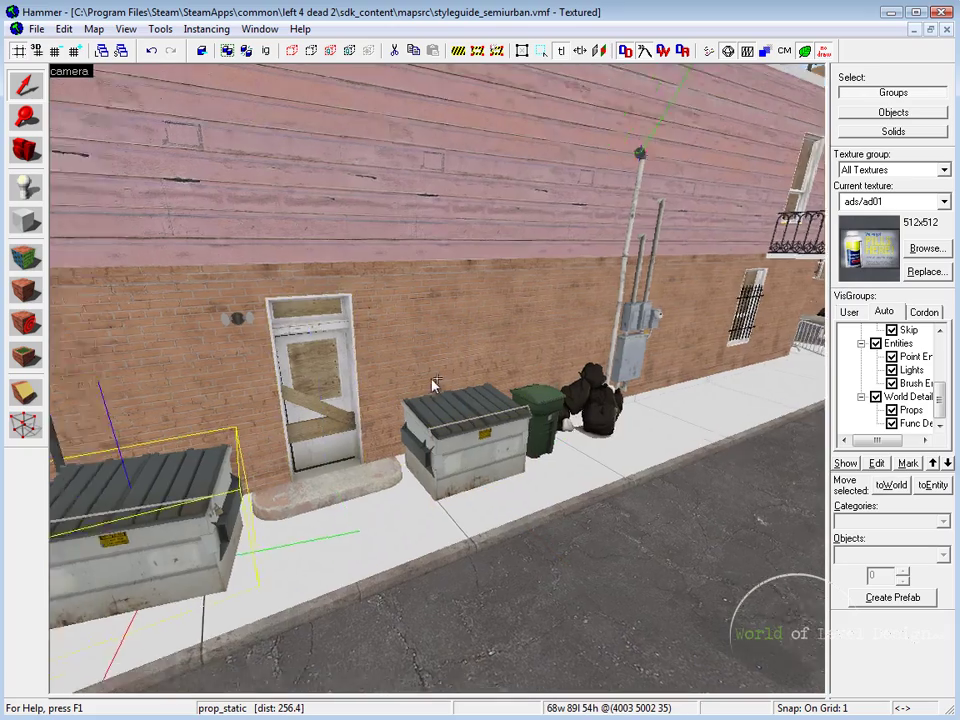
key(z)
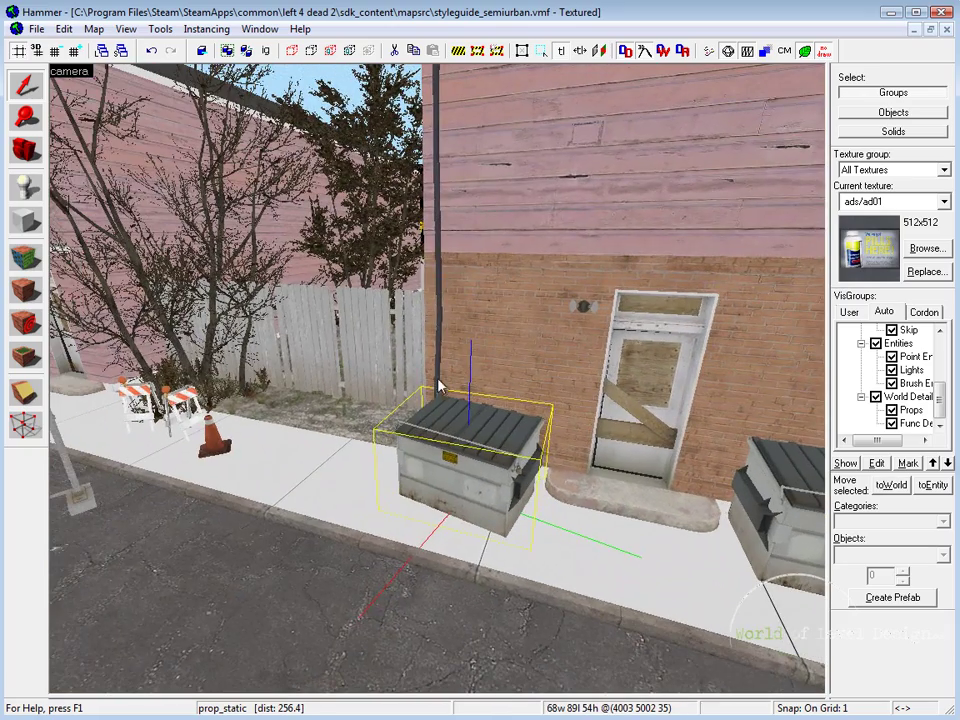
Select the bare tree beside the wooden fence and examine the street props up to the corner building.
click(202, 373)
key(z)
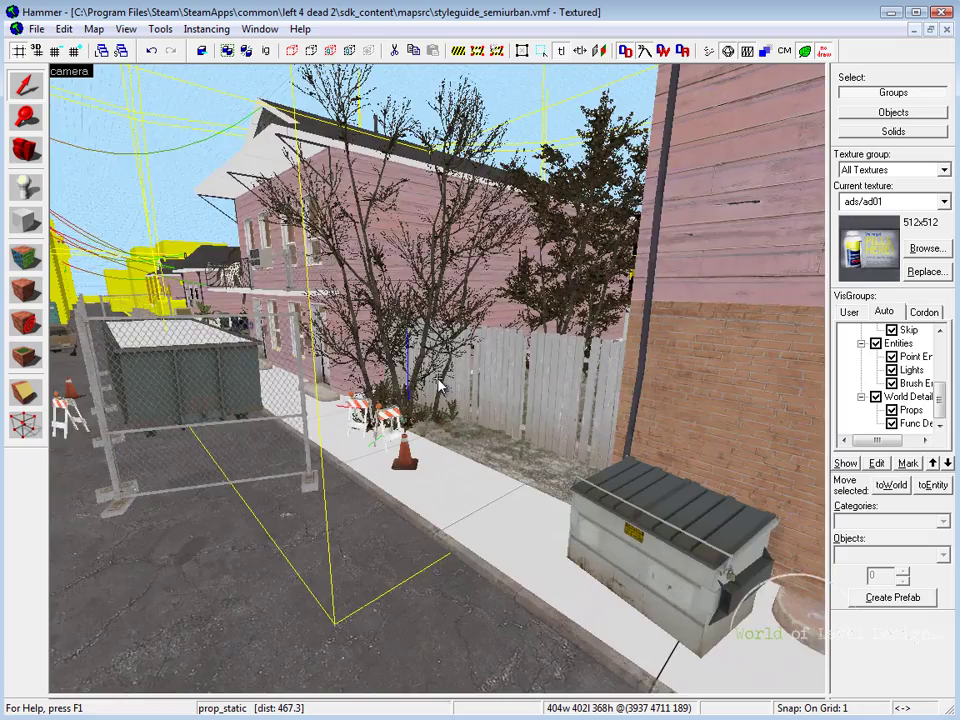
key(Left)
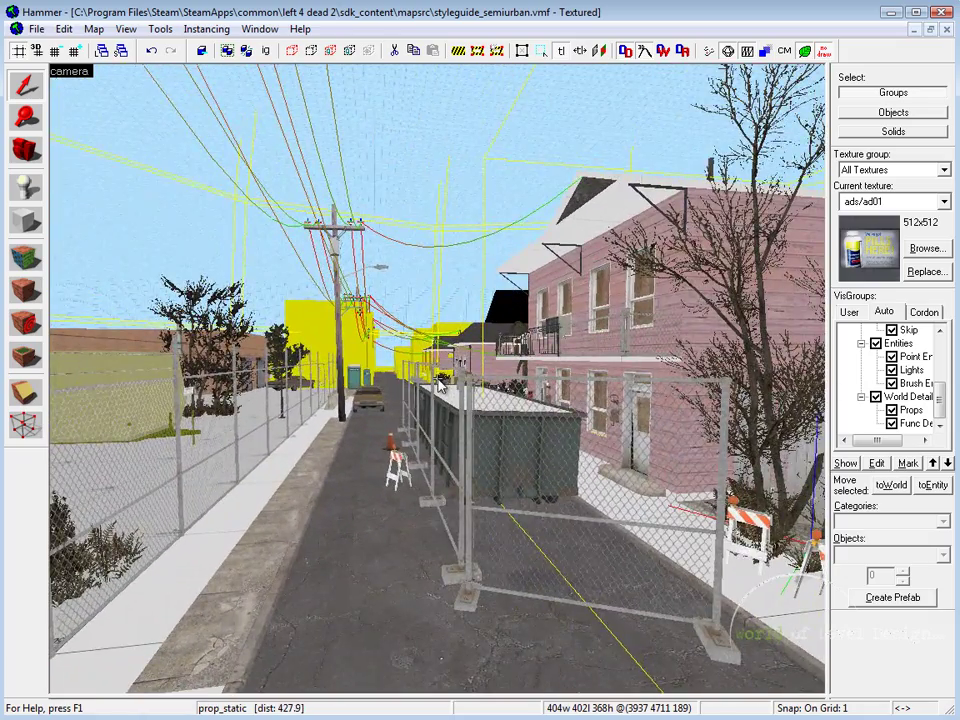
key(Up)
click(389, 461)
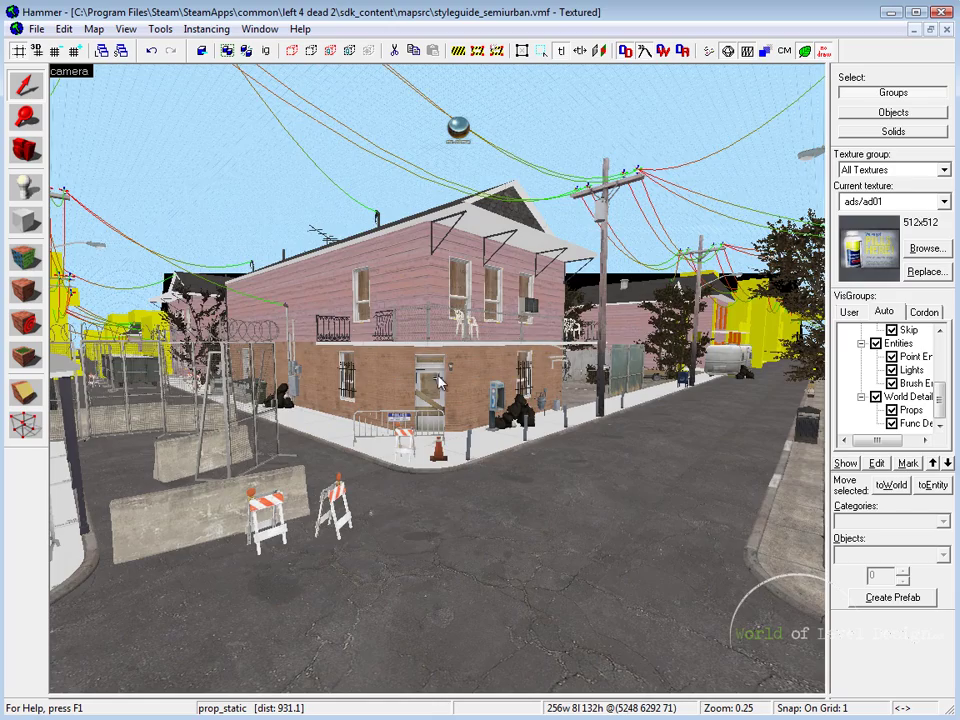
key(Right)
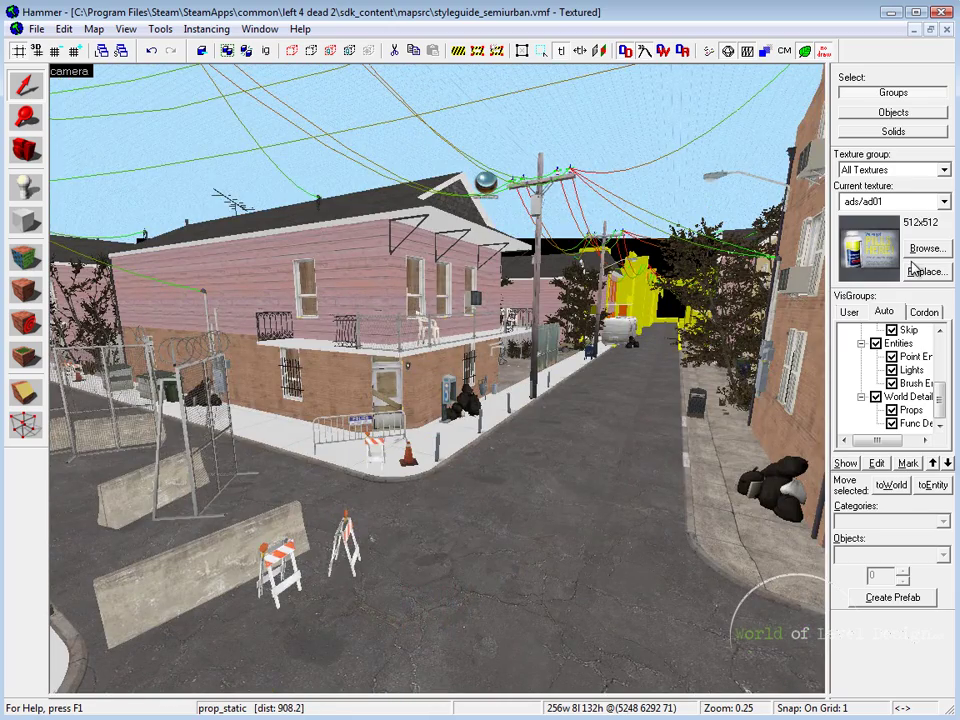
Examine the world geometry around the intersection by selecting the corner building's wall, the road surface and the sky.
drag(941, 393, 947, 340)
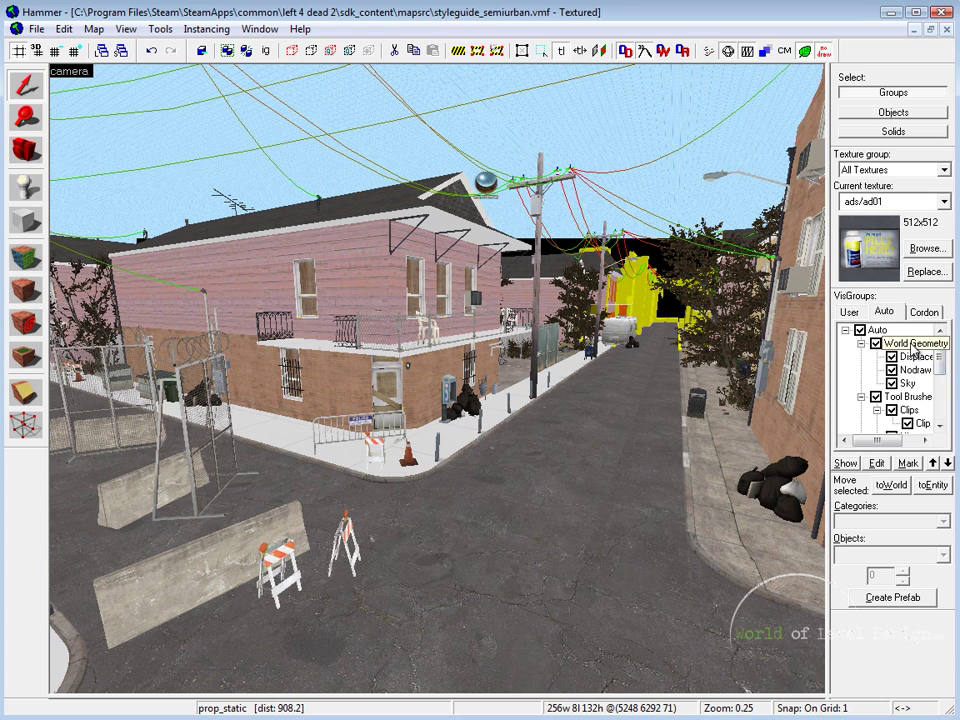
click(240, 274)
click(632, 405)
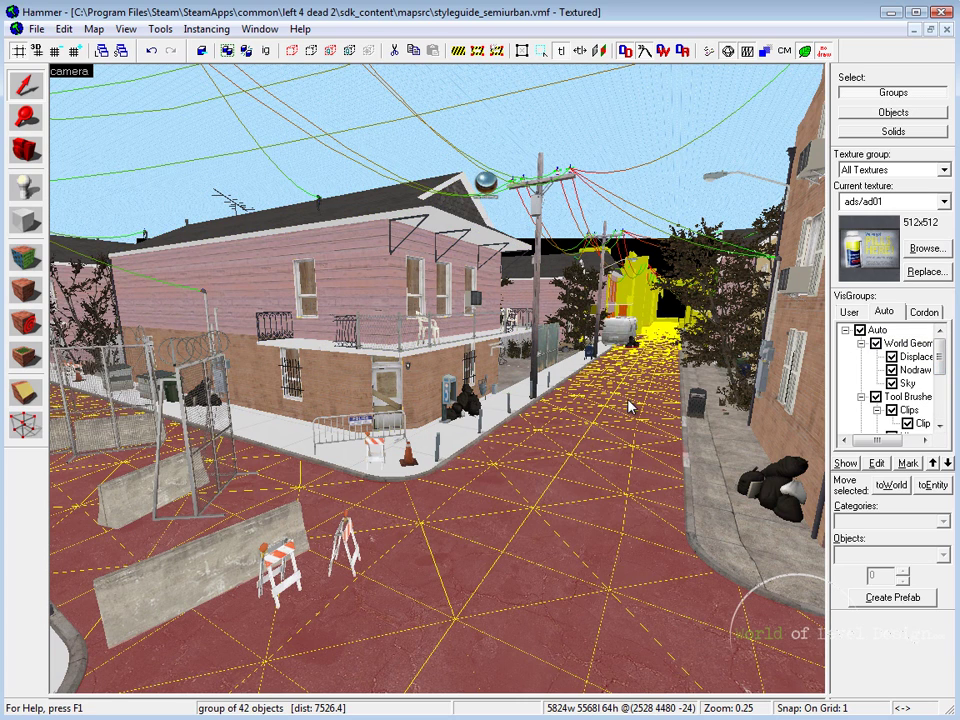
click(585, 96)
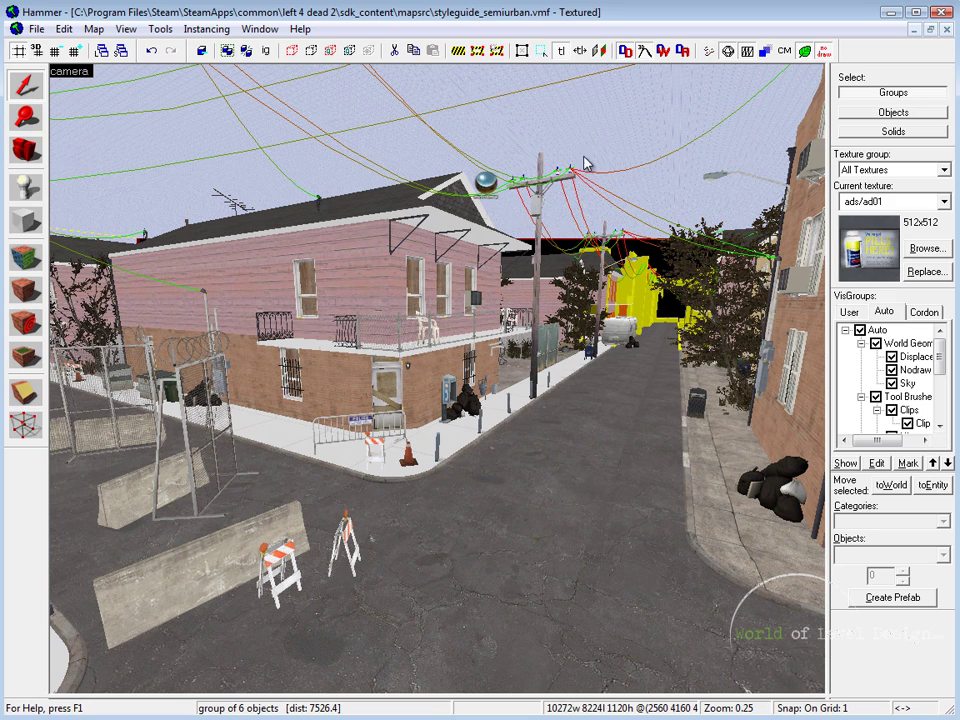
Hide the Tool Brushes, Entities and World Details auto visgroups in the semiurban map to leave only world geometry.
click(195, 563)
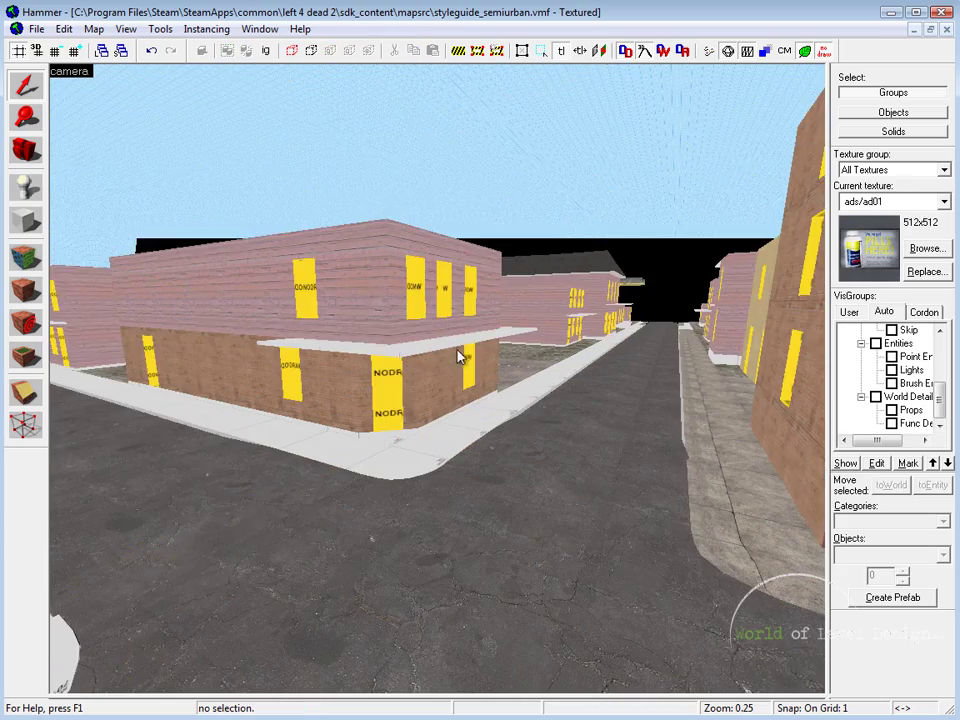
key(z)
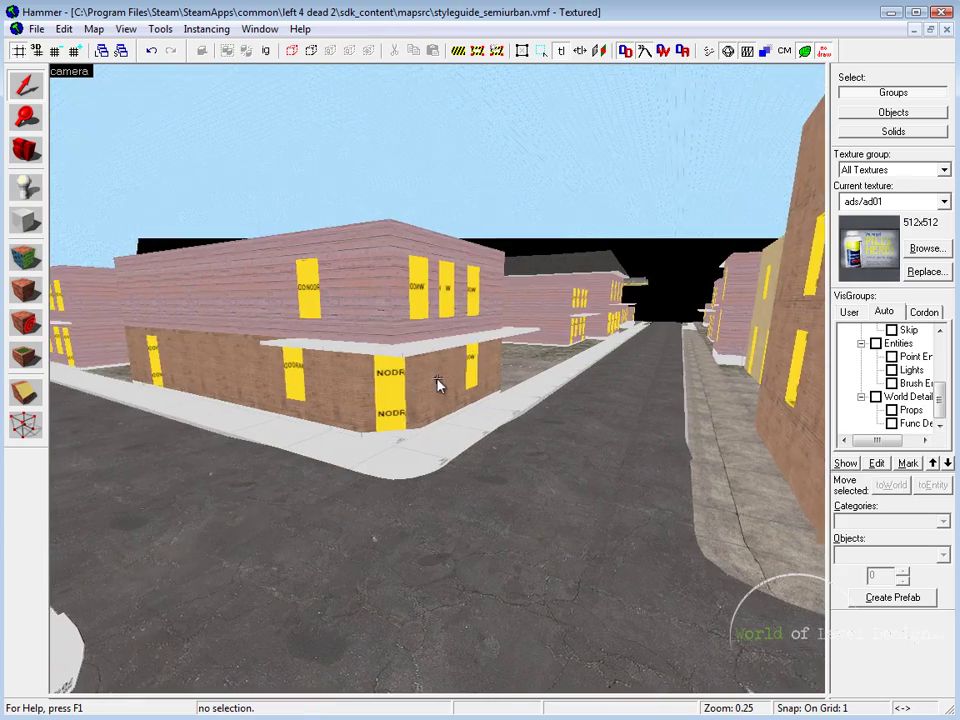
key(a)
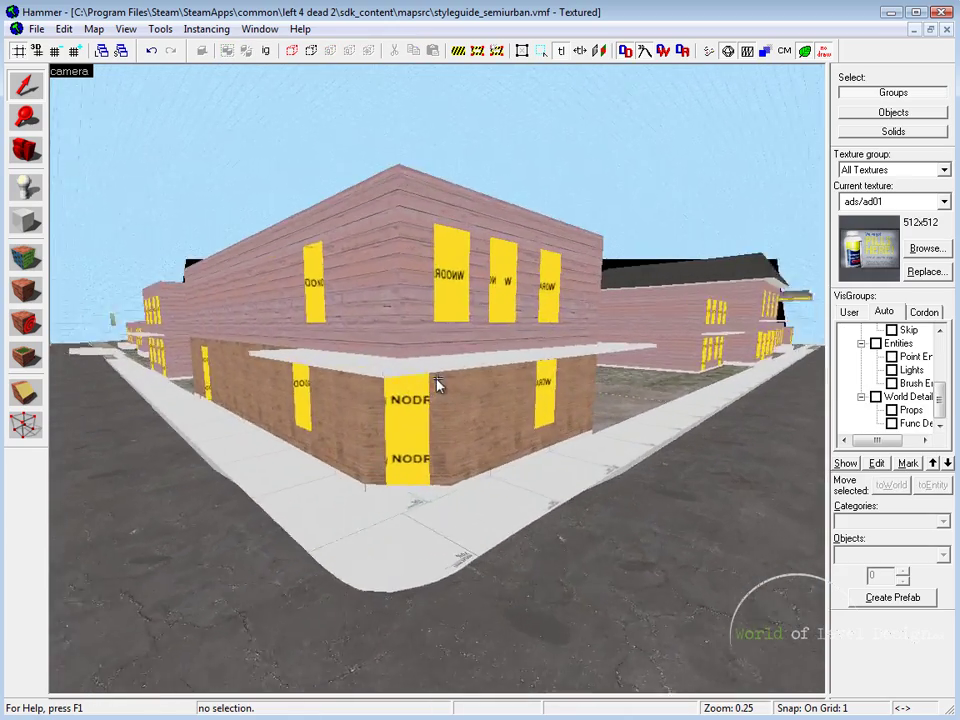
Inspect the remaining world geometry by selecting the pink-sided building groups on both sides of the street.
click(423, 380)
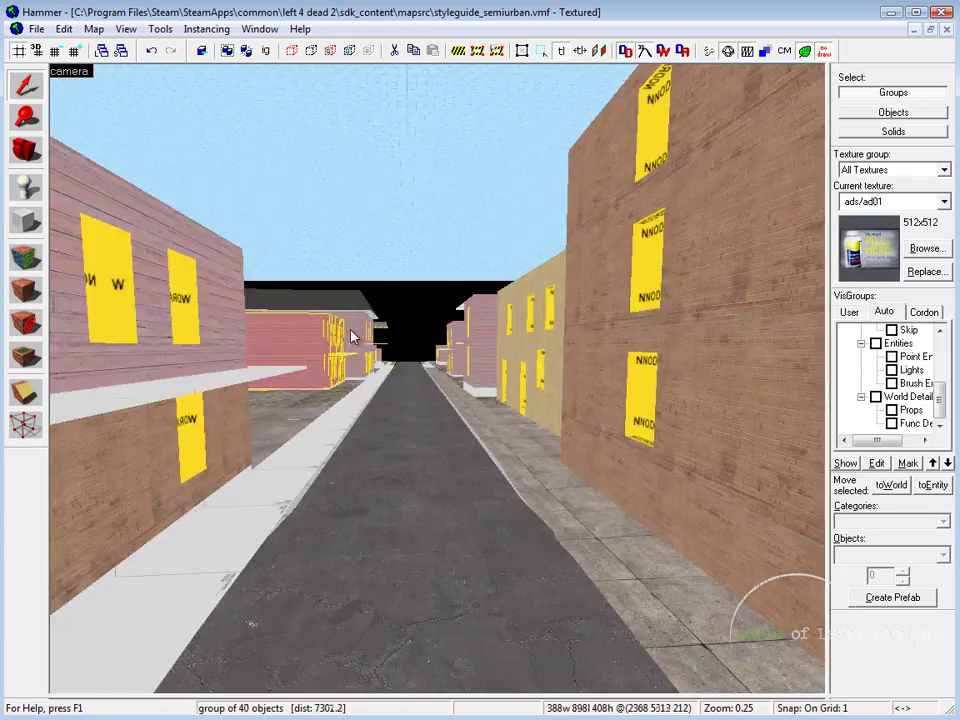
key(w)
key(w)
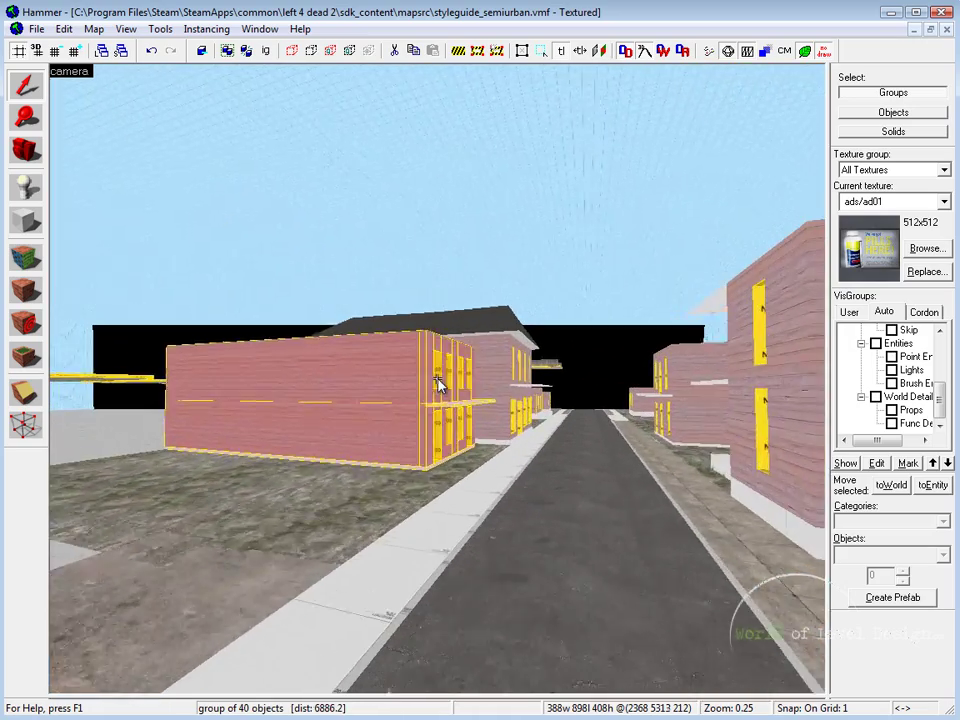
click(467, 312)
click(677, 369)
key(w)
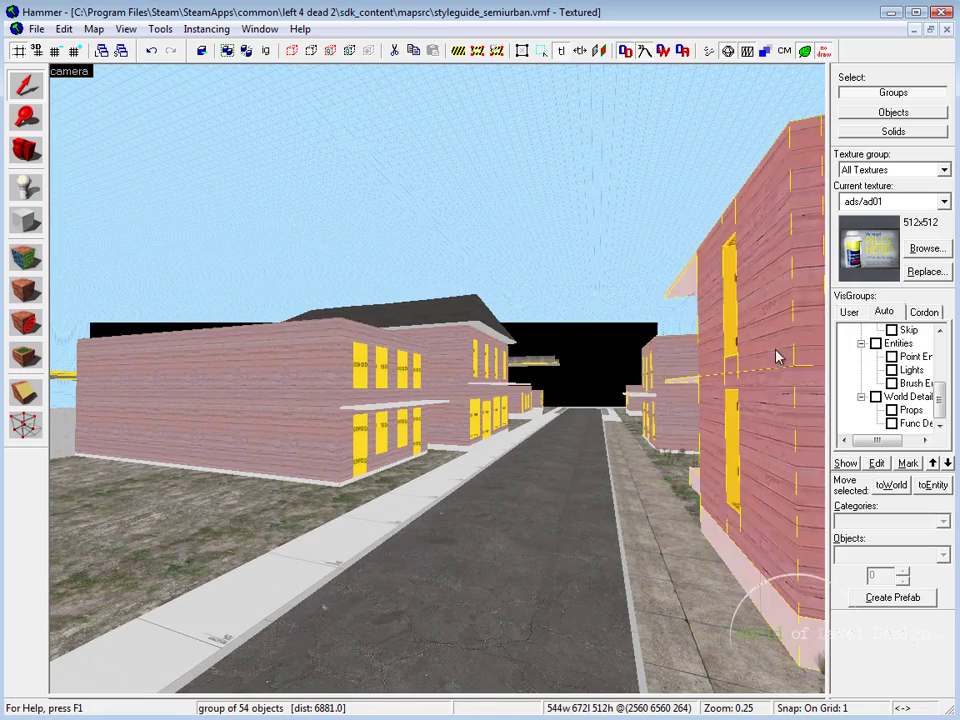
Select the pink-sided building groups on both sides of the street and the road surface to inspect the world geometry.
key(w)
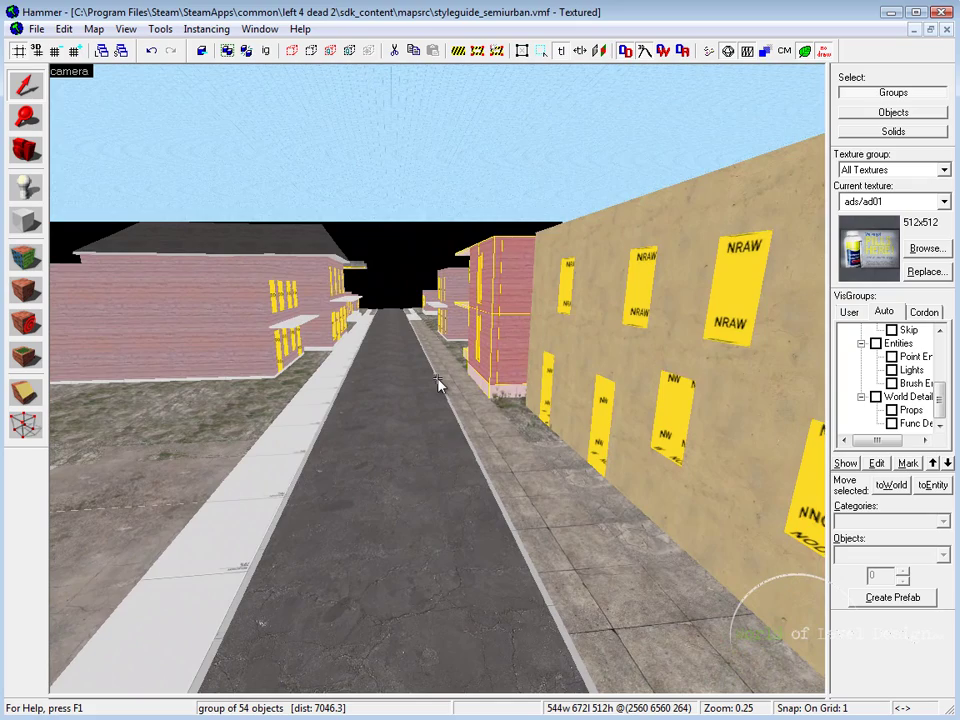
key(s)
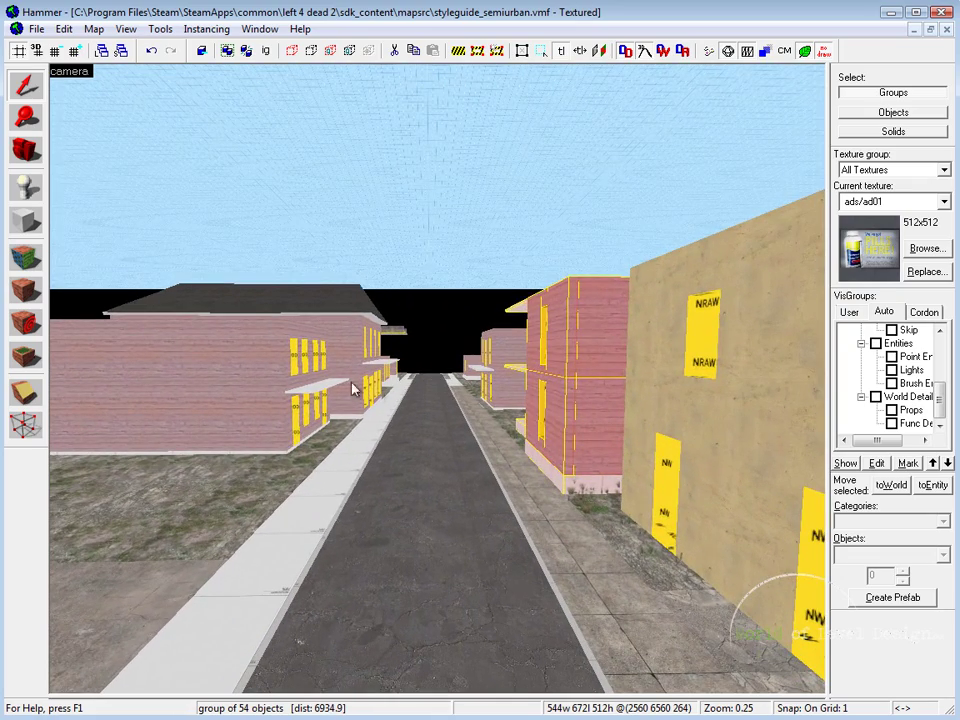
click(274, 377)
click(356, 343)
click(578, 344)
key(z)
key(s)
click(345, 457)
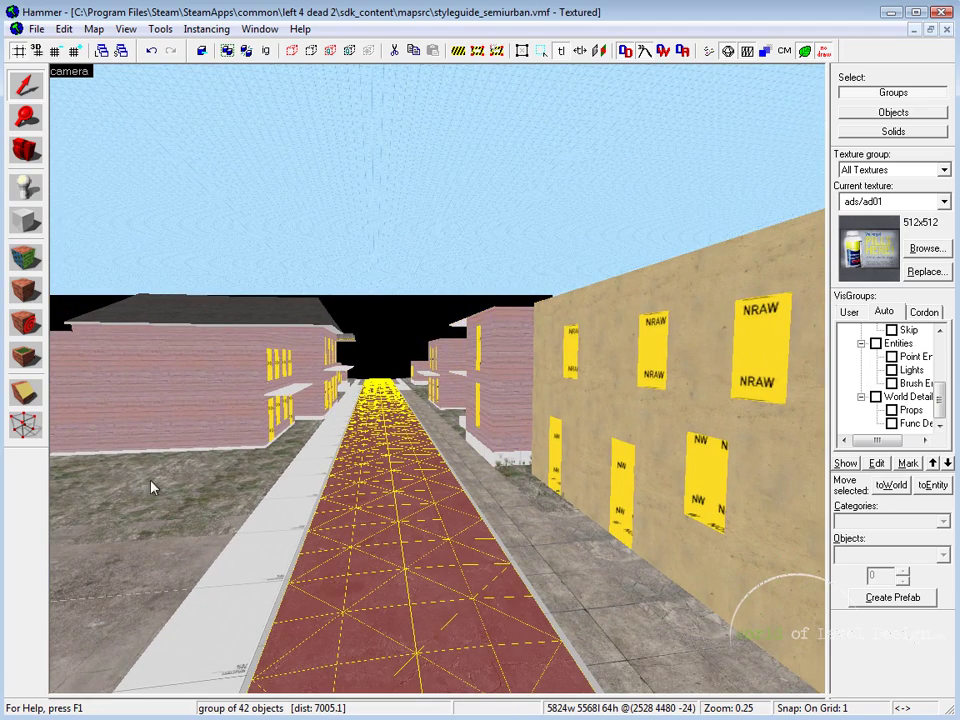
Select the farther pink building and the joined beige-and-brick building group, and examine the brick corner building at the intersection.
click(252, 375)
click(320, 347)
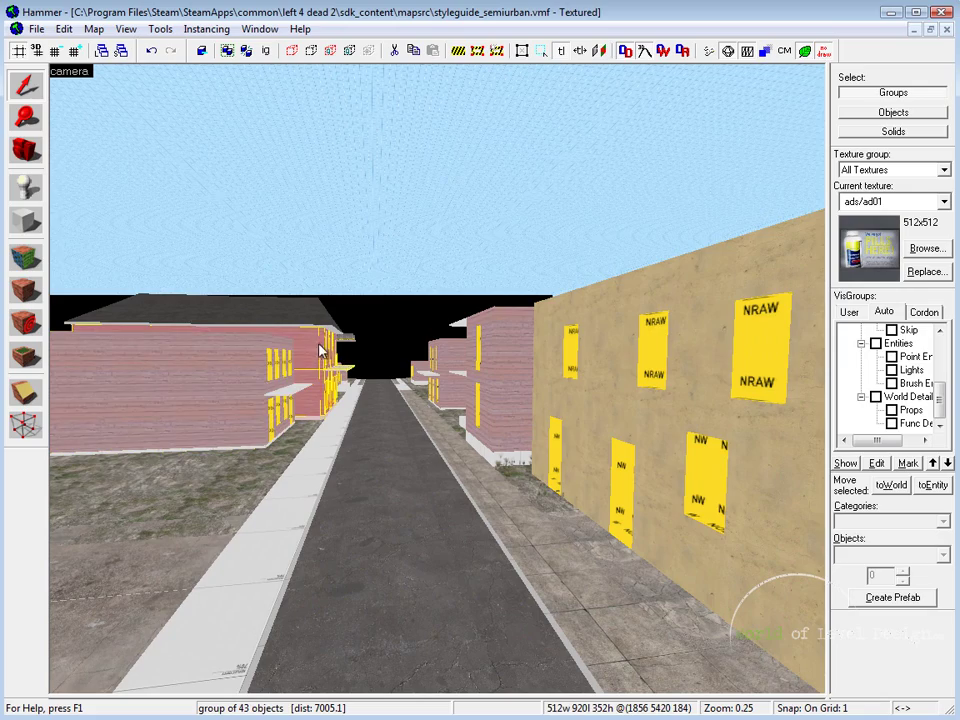
click(583, 362)
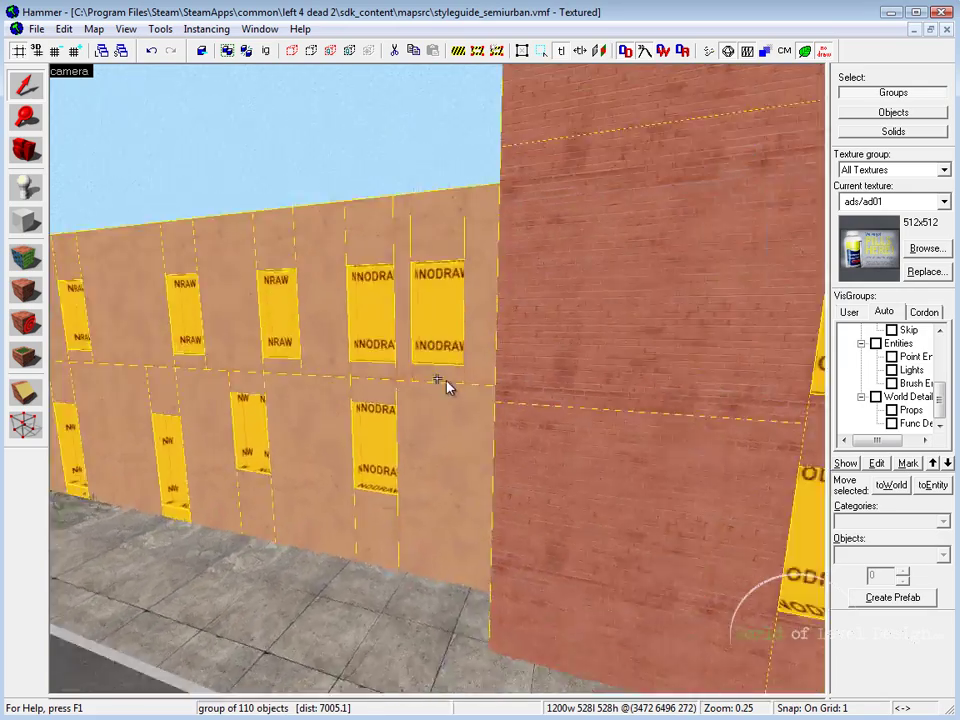
key(d)
key(s)
key(d)
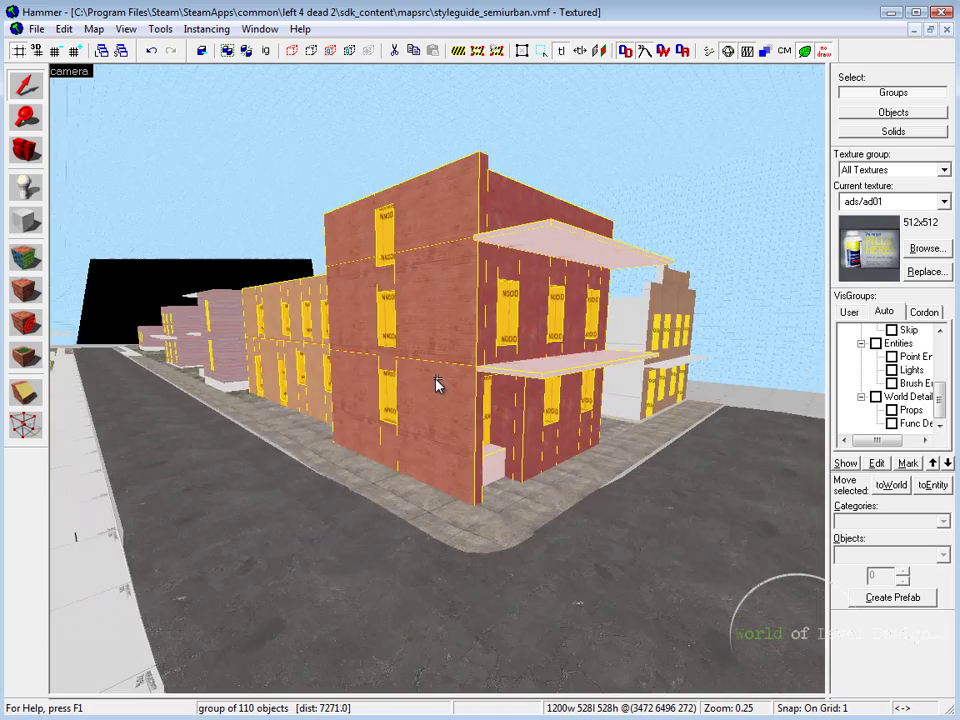
key(z)
key(z)
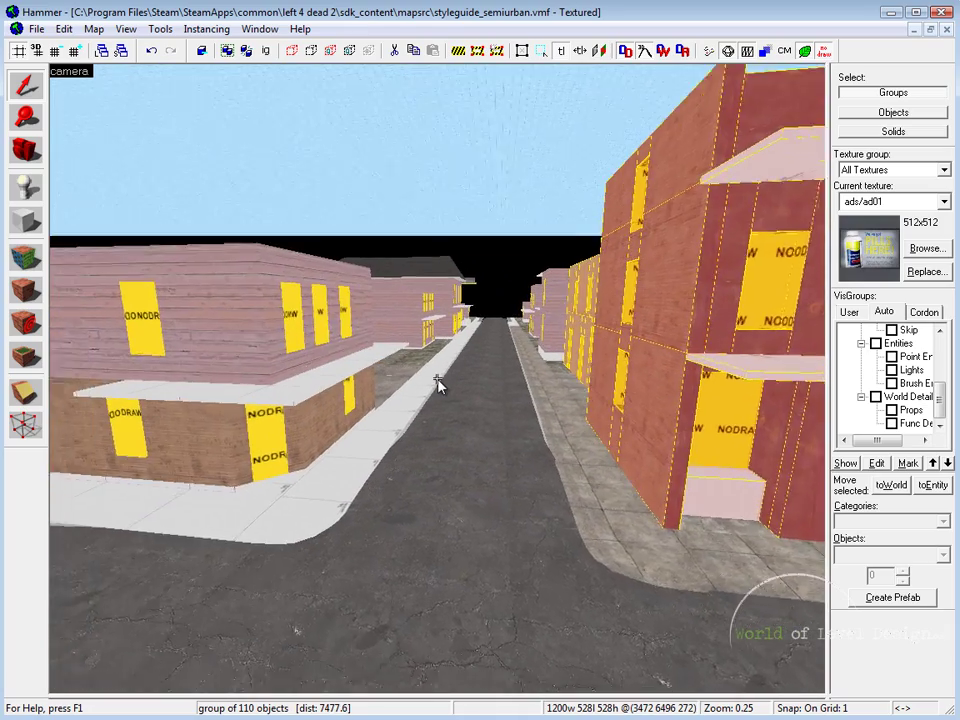
key(w)
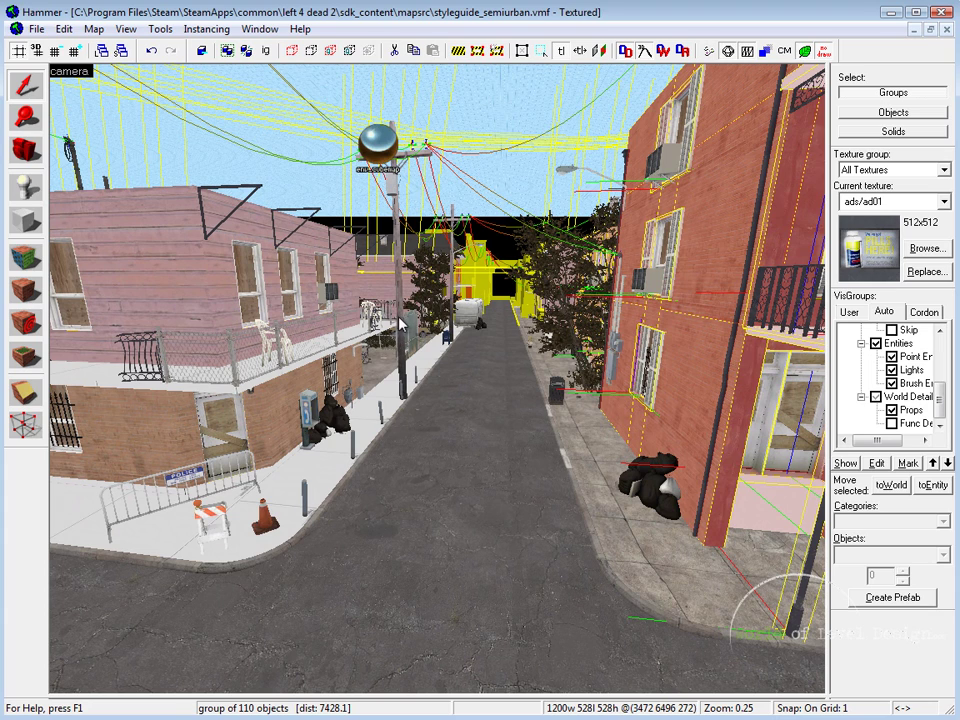
Select the utility pole prop and the two-storey pink corner house group to compare an entity with world geometry.
click(403, 323)
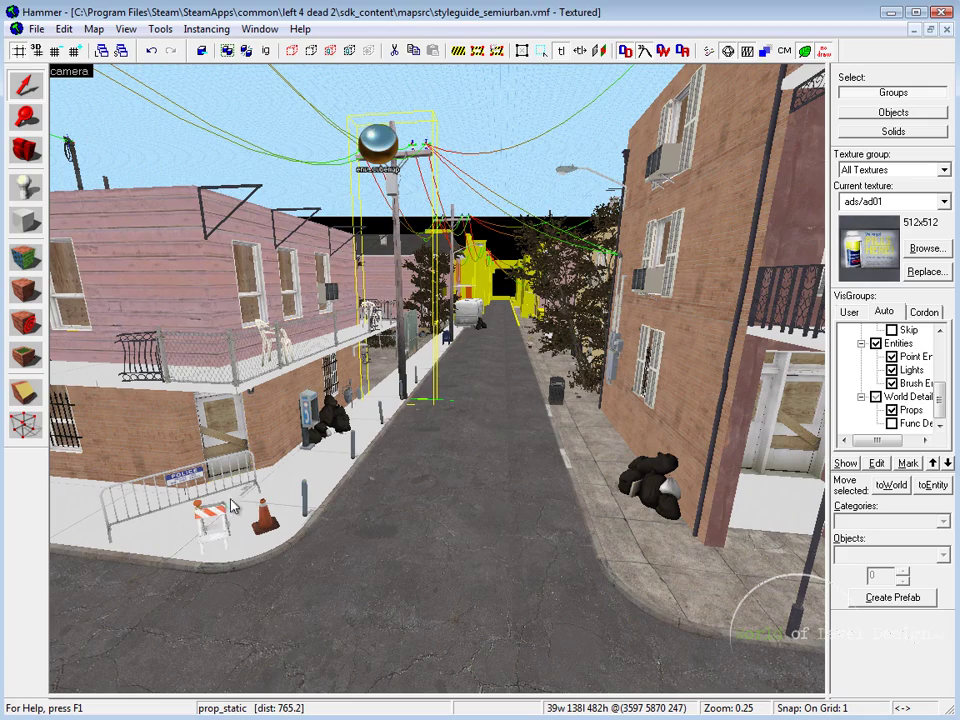
click(278, 470)
key(z)
key(s)
key(w)
key(z)
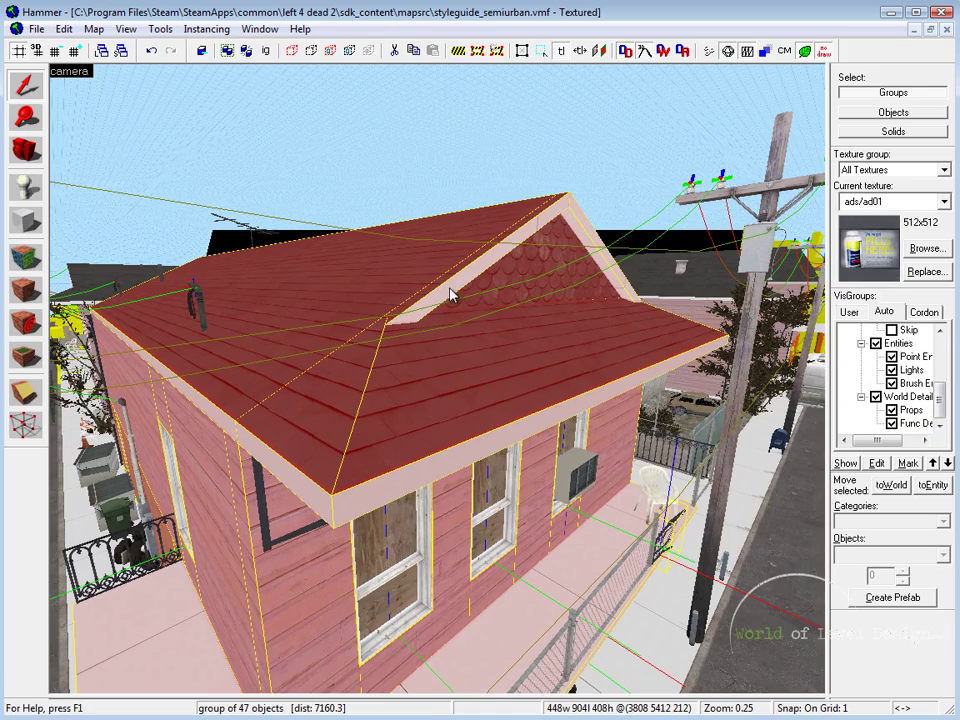
Examine the selected corner house's roof, gable, window props and balcony railings from several angles.
key(z)
key(d)
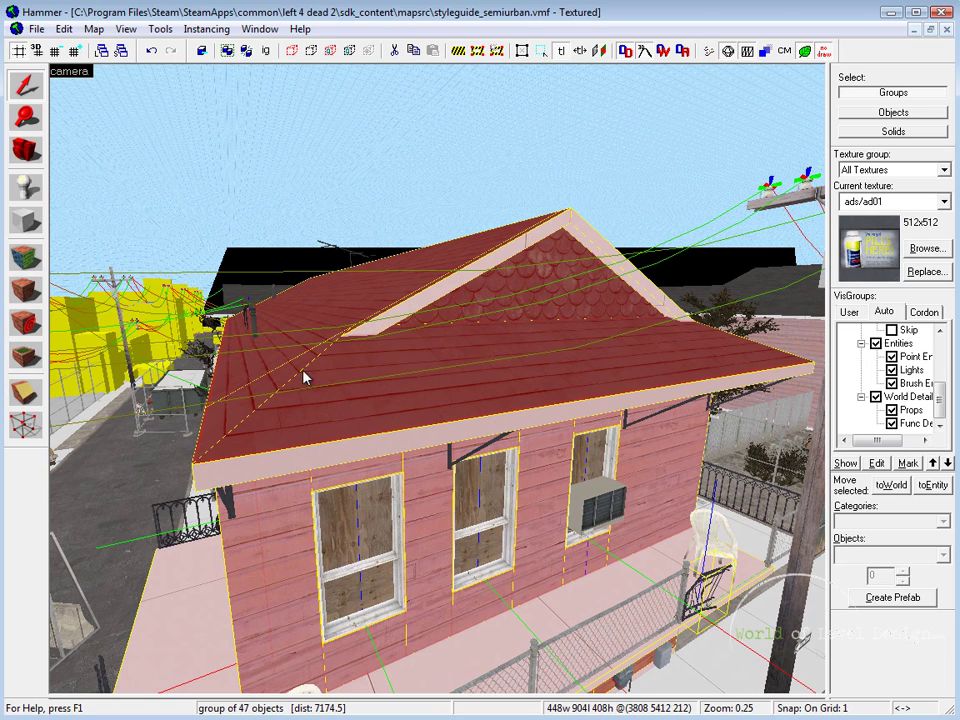
key(z)
key(s)
key(a)
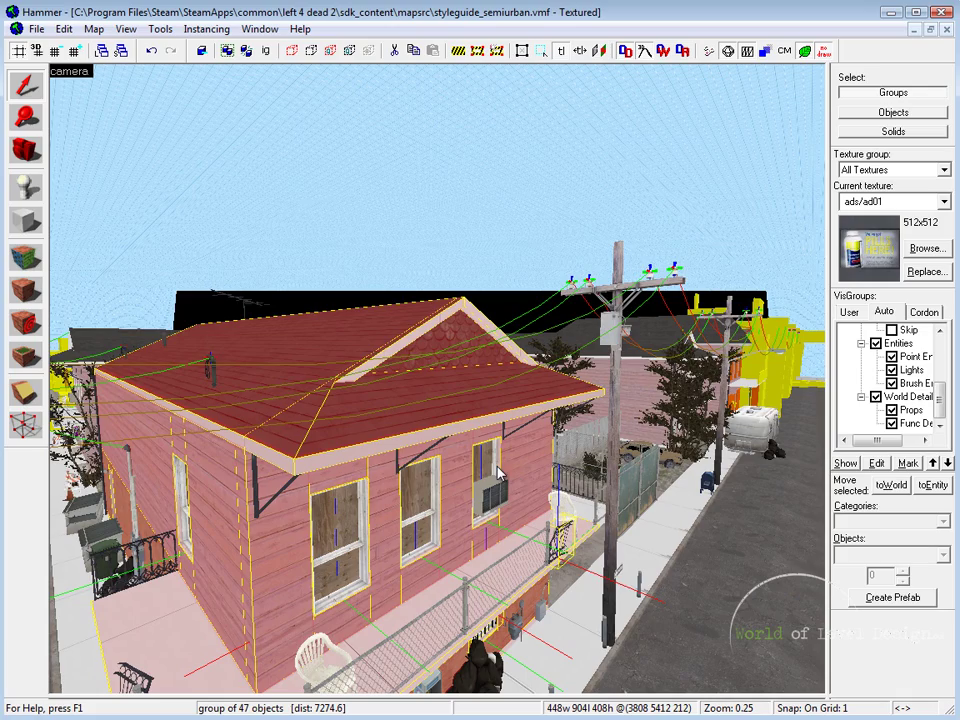
Select the utility pole farther down the street and look back over the props around the corner house.
key(z)
key(s)
key(w)
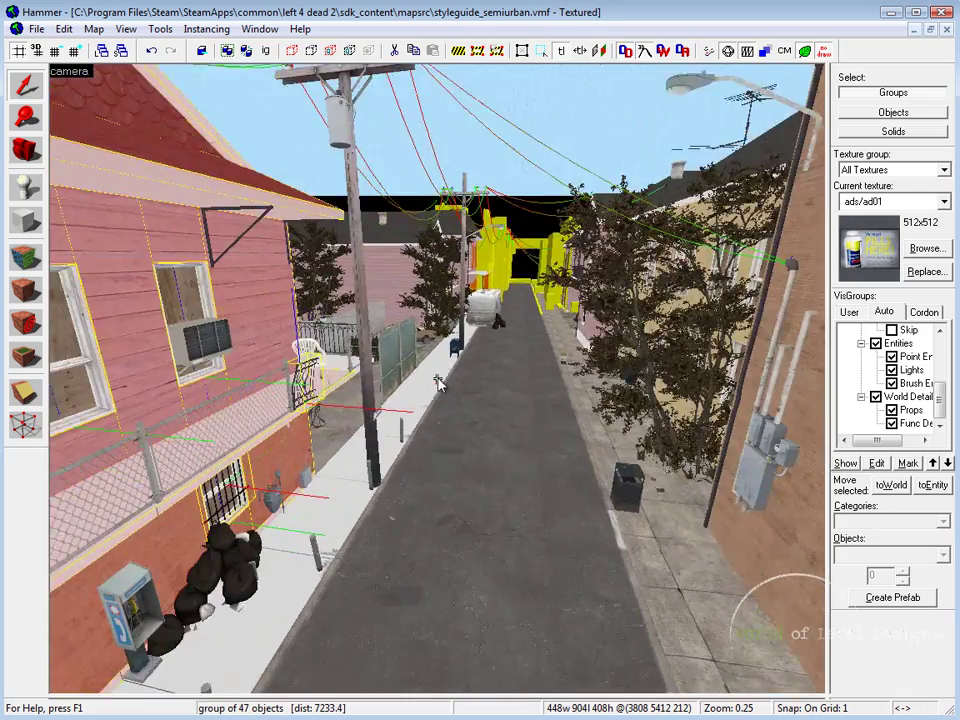
key(w)
key(z)
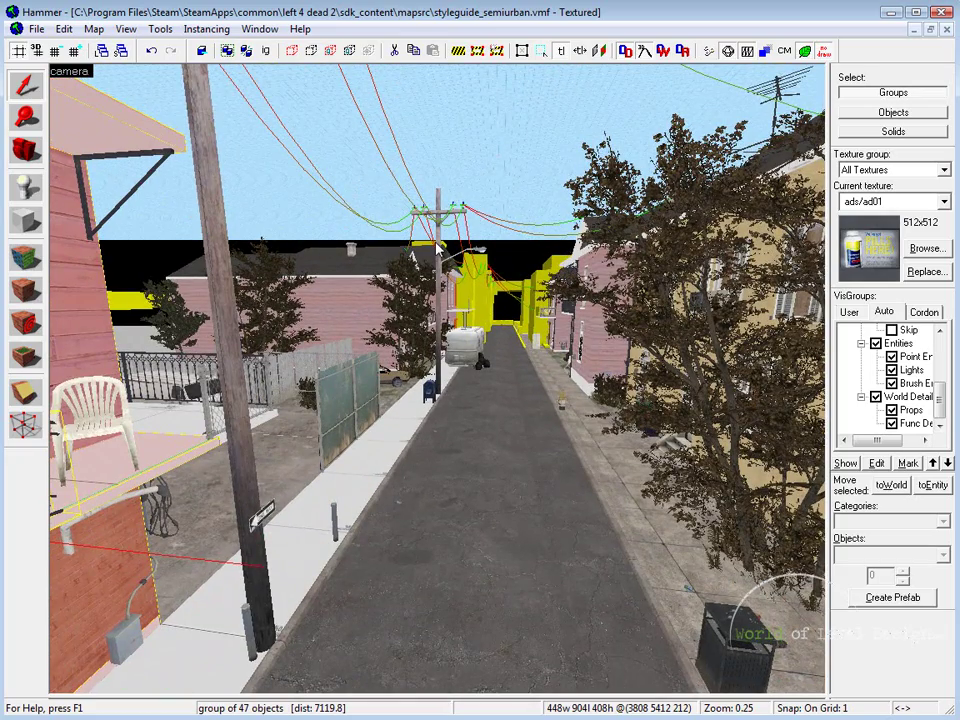
click(444, 250)
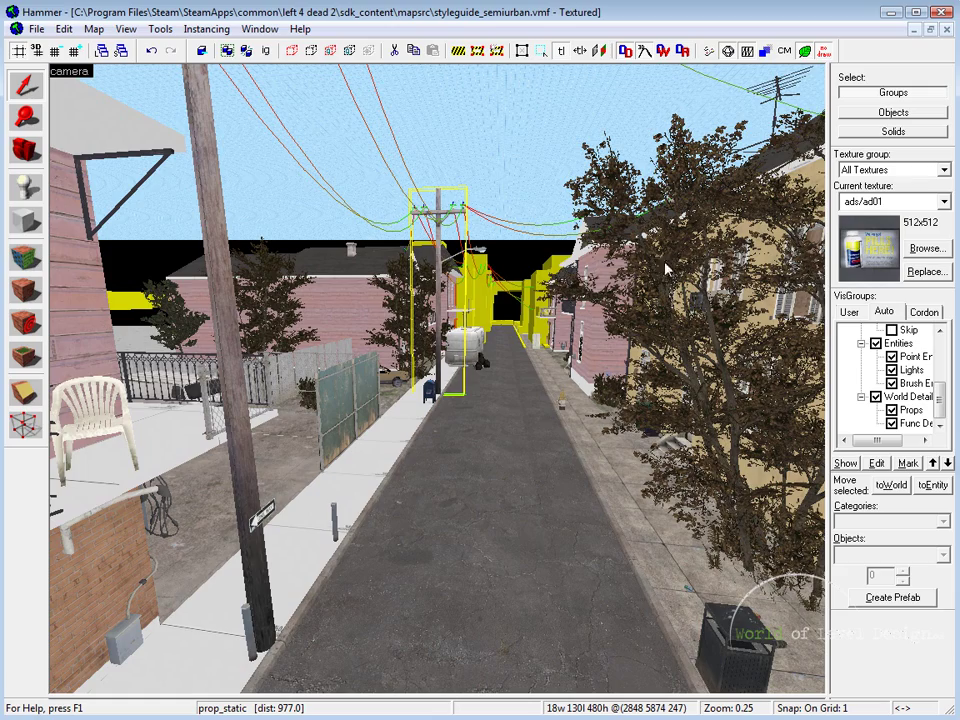
key(z)
key(s)
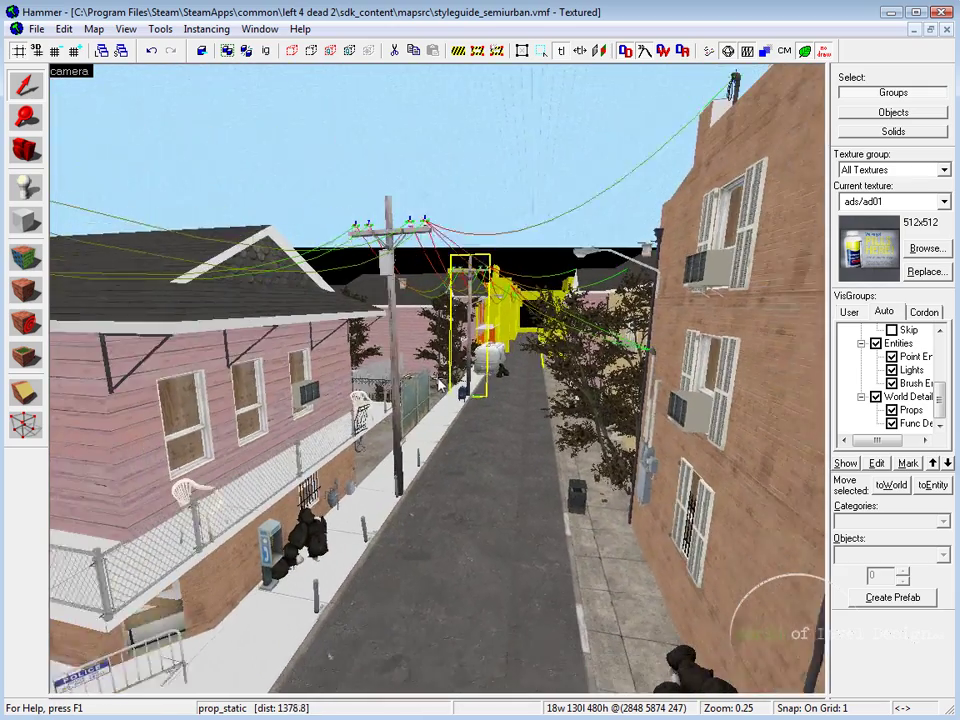
key(z)
click(279, 248)
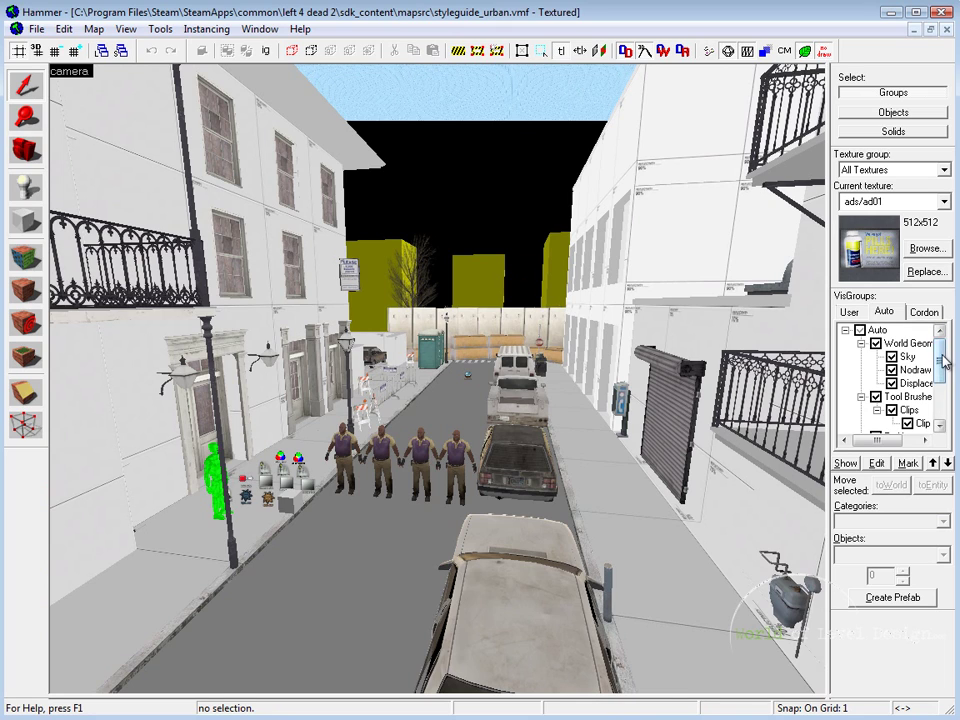
Hide the World Details, Entities and Tool Brushes auto visgroups in the urban map to leave only world geometry.
drag(942, 362, 940, 393)
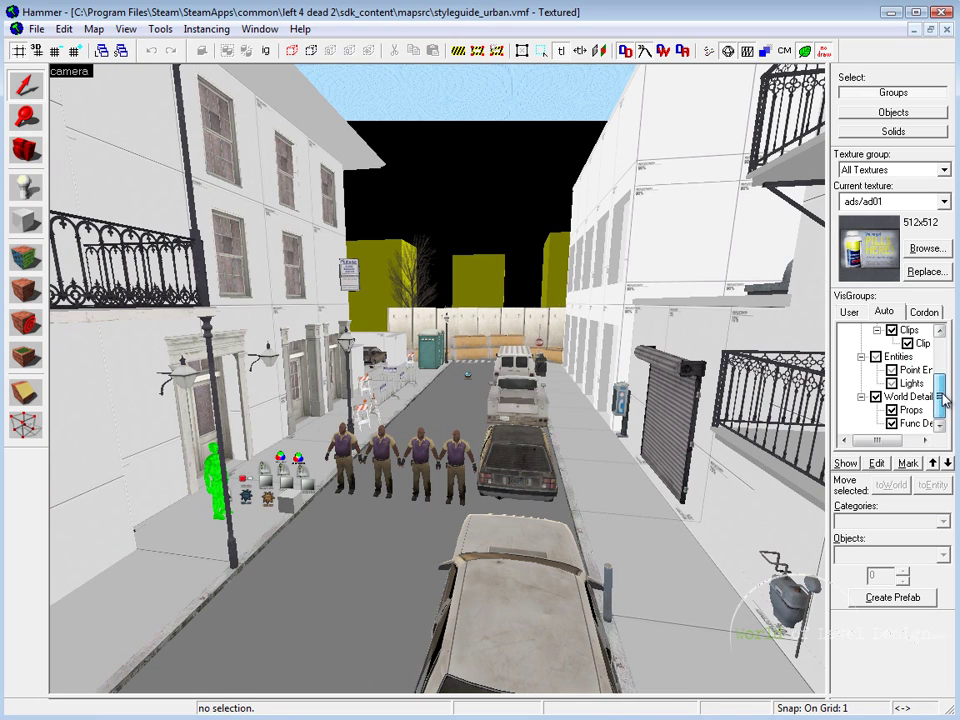
click(876, 396)
scroll(878, 378, up, 1)
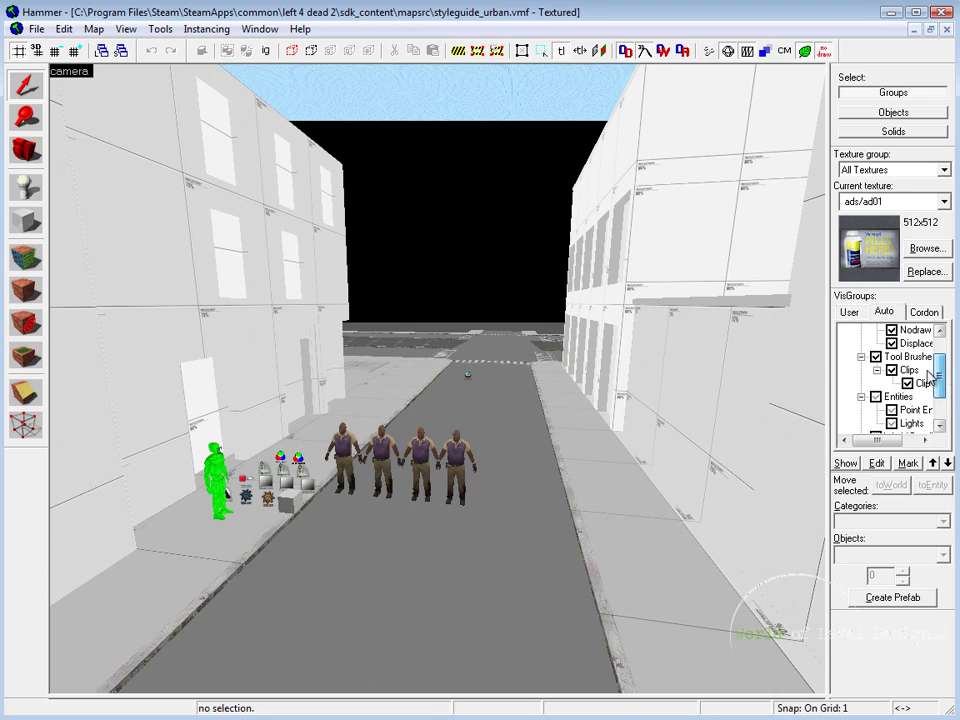
click(876, 356)
drag(936, 377, 936, 360)
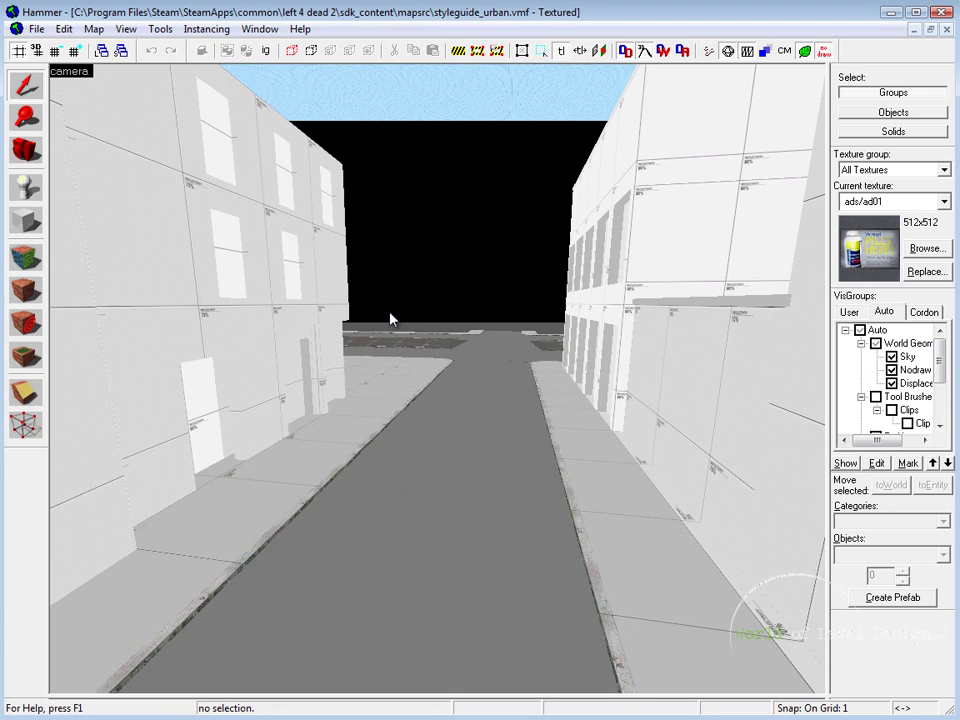
Inspect how the building facade around the window openings is divided by selecting its individual wall brushes on each floor.
click(212, 236)
click(259, 199)
click(174, 101)
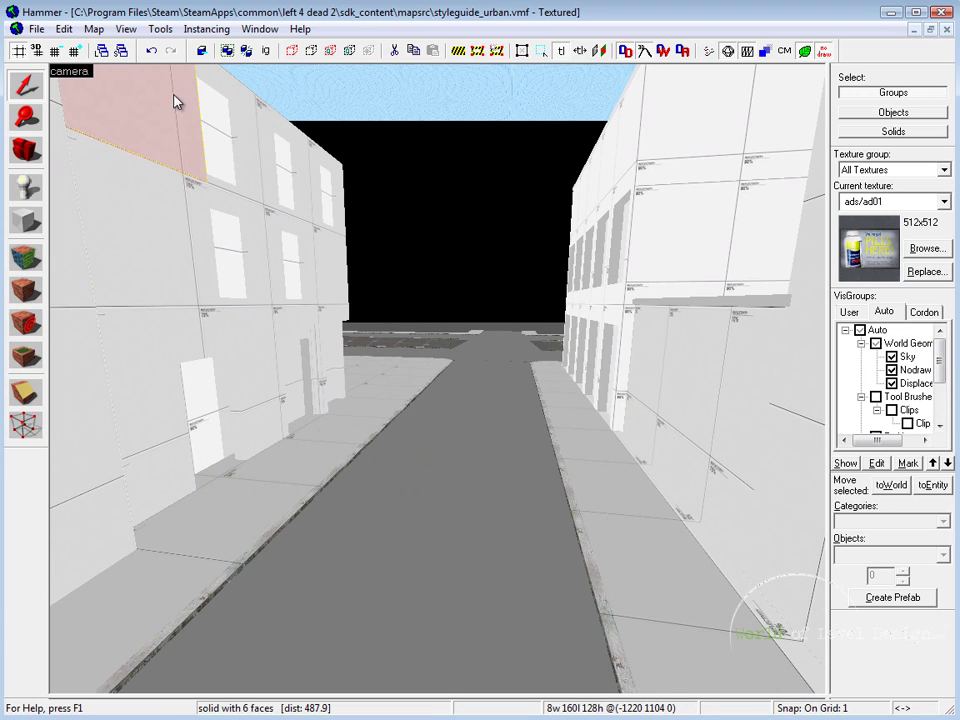
click(253, 214)
click(260, 351)
click(317, 301)
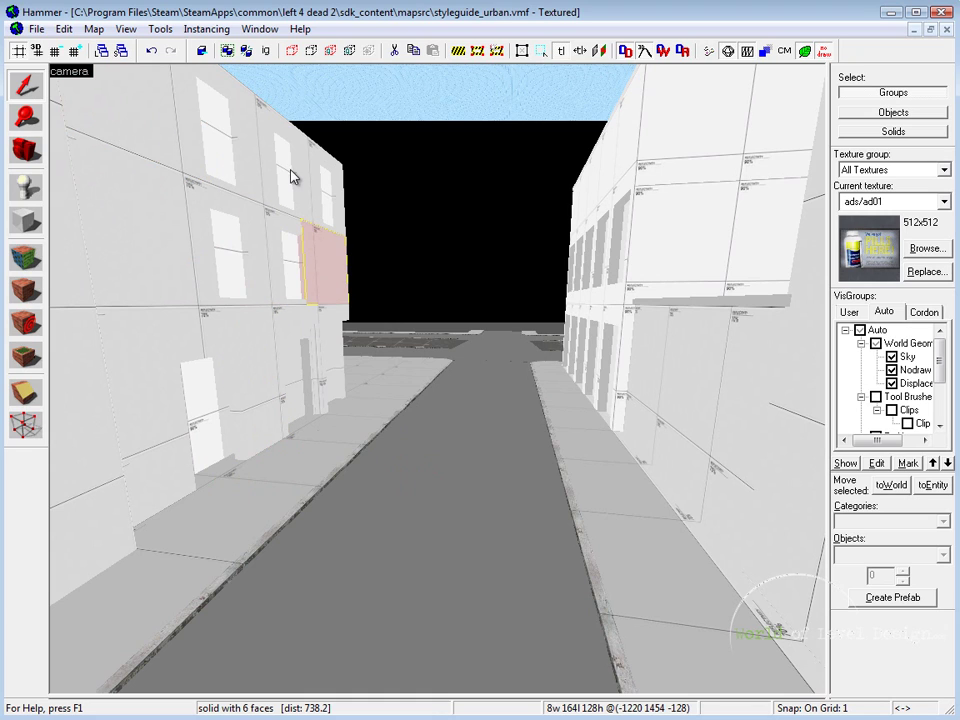
click(290, 170)
click(245, 148)
click(258, 370)
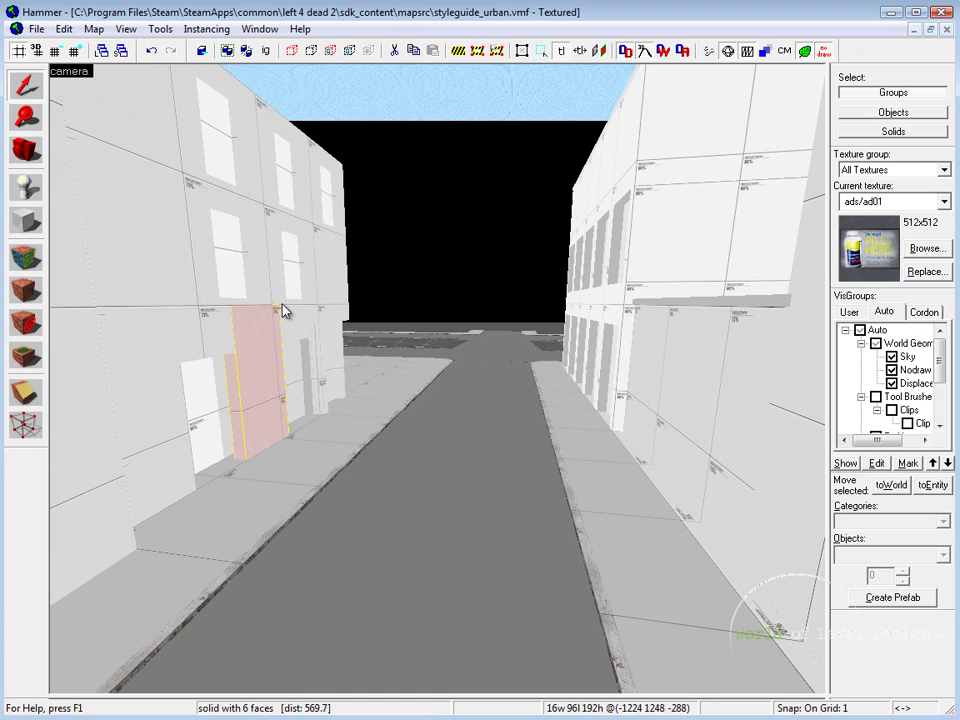
click(257, 173)
click(157, 121)
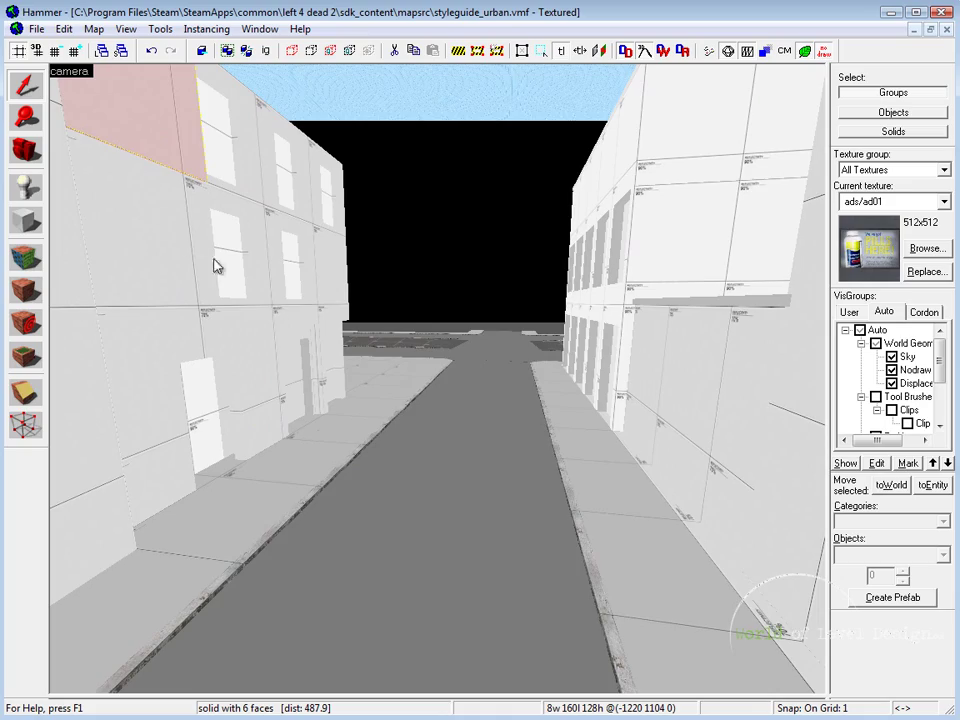
With the details shown, select the flat porch roof, the parked car and the balcony railings along the street.
key(z)
key(w)
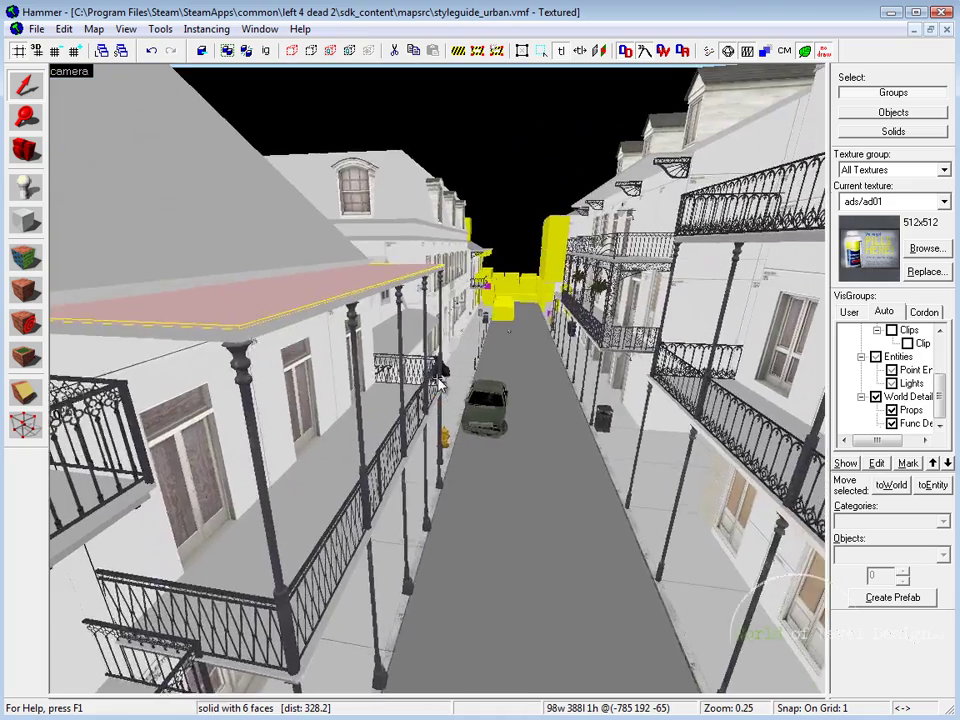
scroll(437, 381, down, 3)
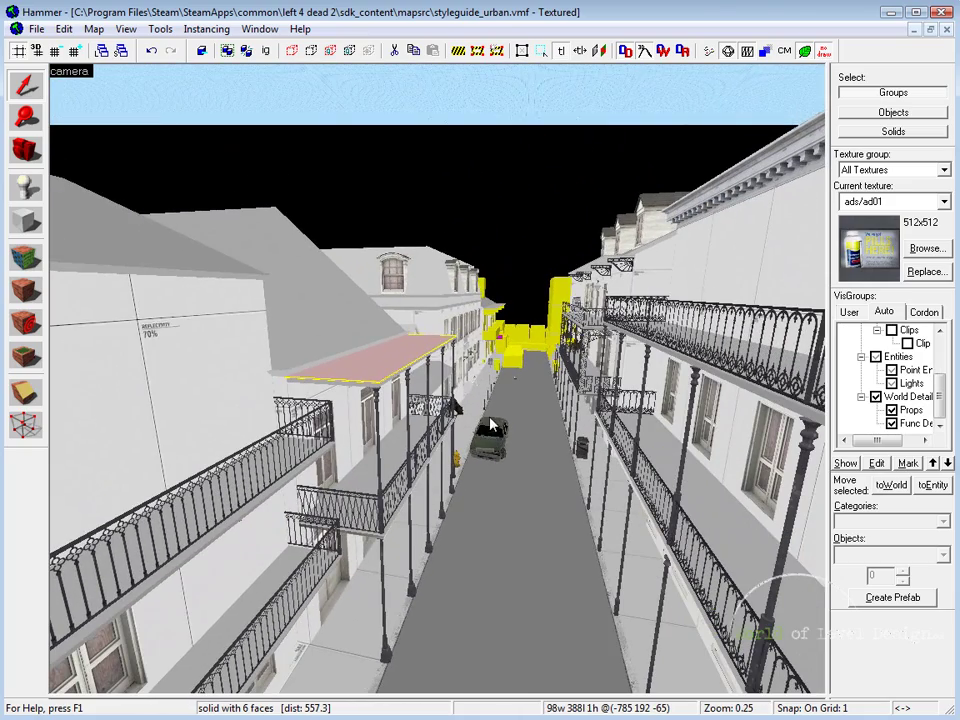
key(z)
key(w)
key(z)
click(465, 375)
click(608, 345)
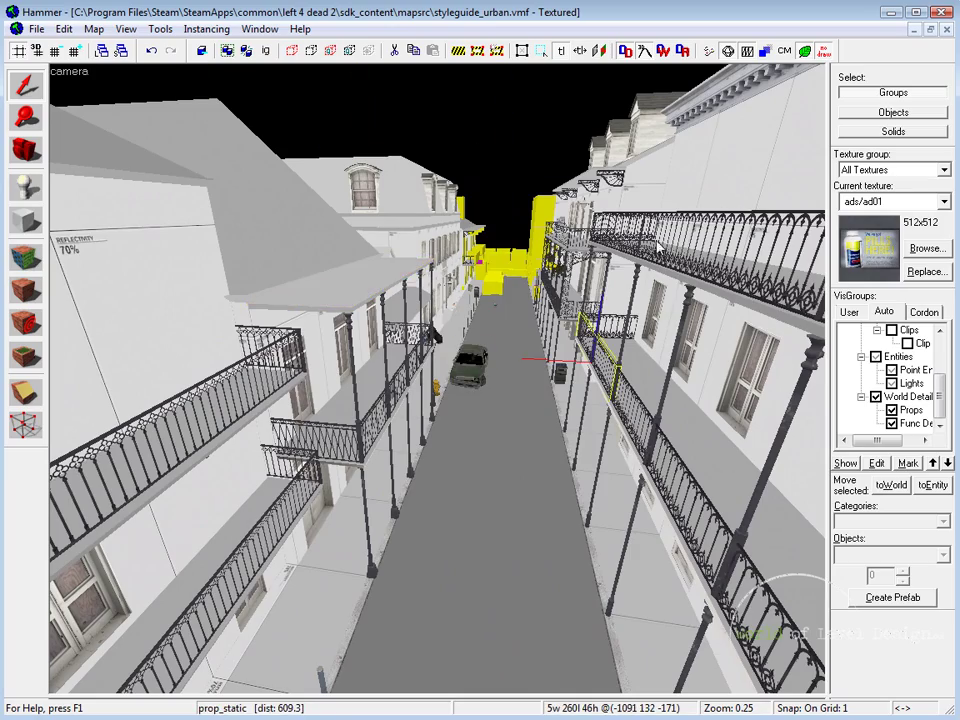
click(645, 233)
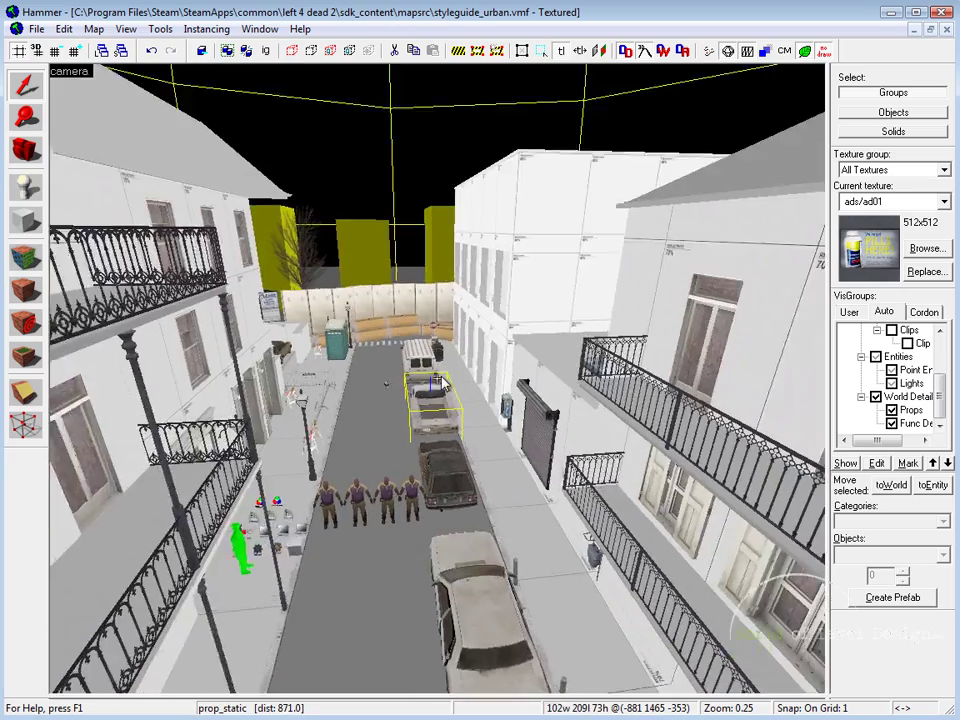
Select the upper-storey solid of the white corner building beside the rooftop ducts.
key(Up)
key(Right)
key(w)
key(z)
click(400, 252)
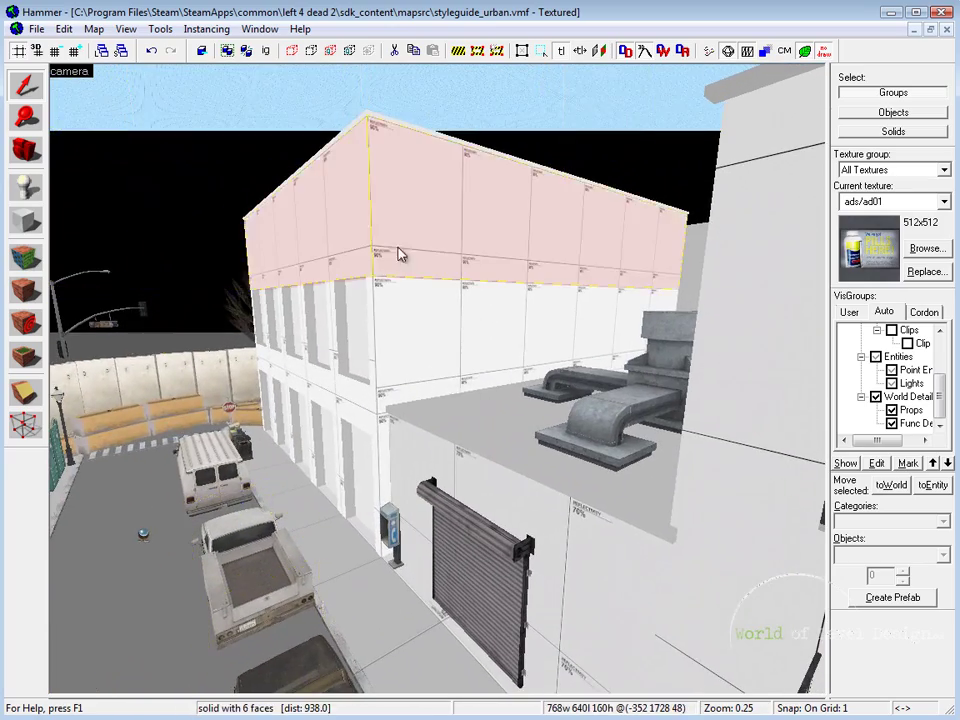
Check the upper balcony floor's class in its object properties and close them.
key(z)
key(z)
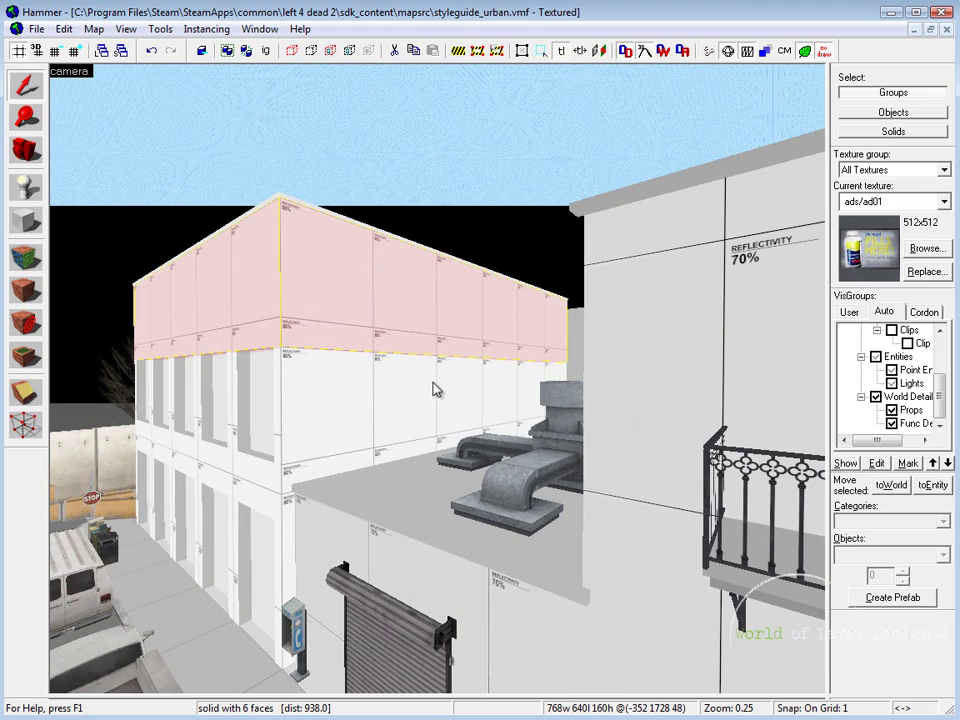
key(Page_Up)
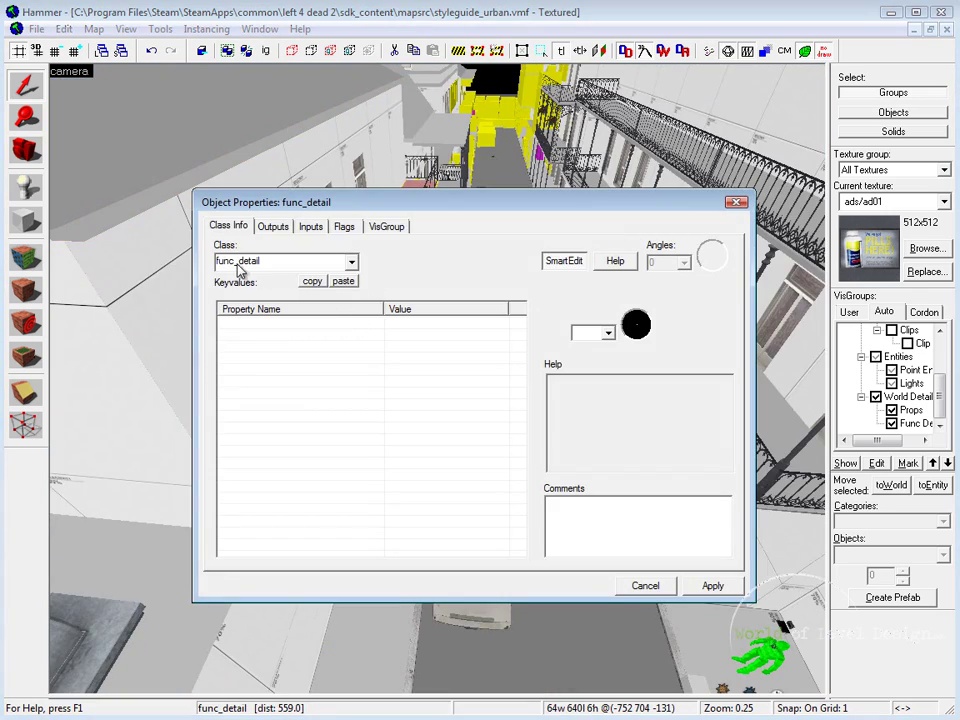
key(Escape)
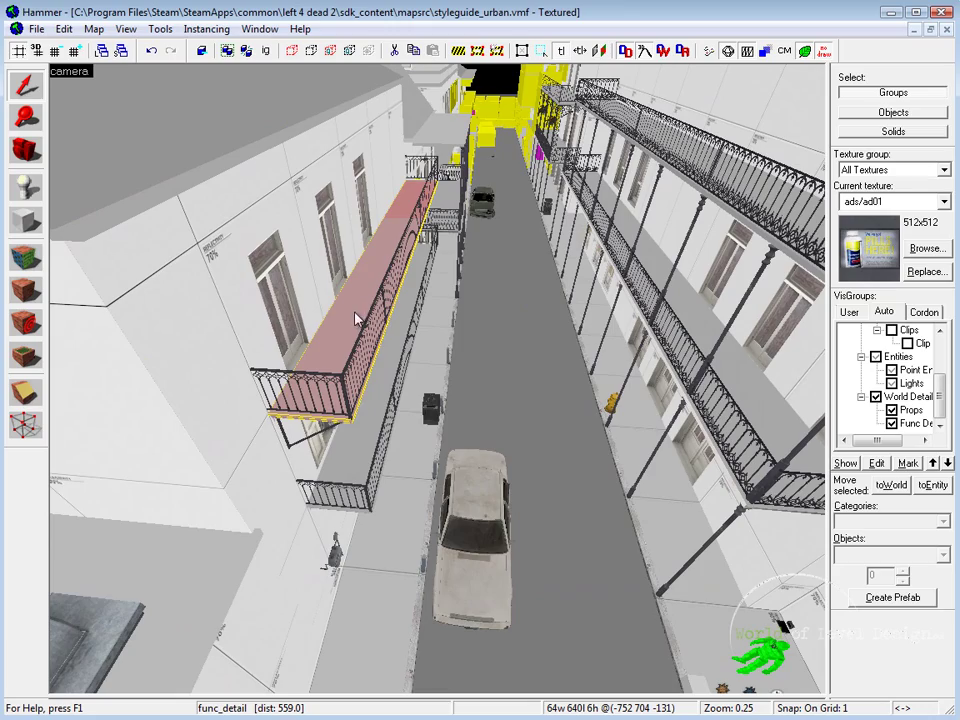
Examine the selected balcony up close and select the wall brush between the window openings above it.
key(z)
key(w)
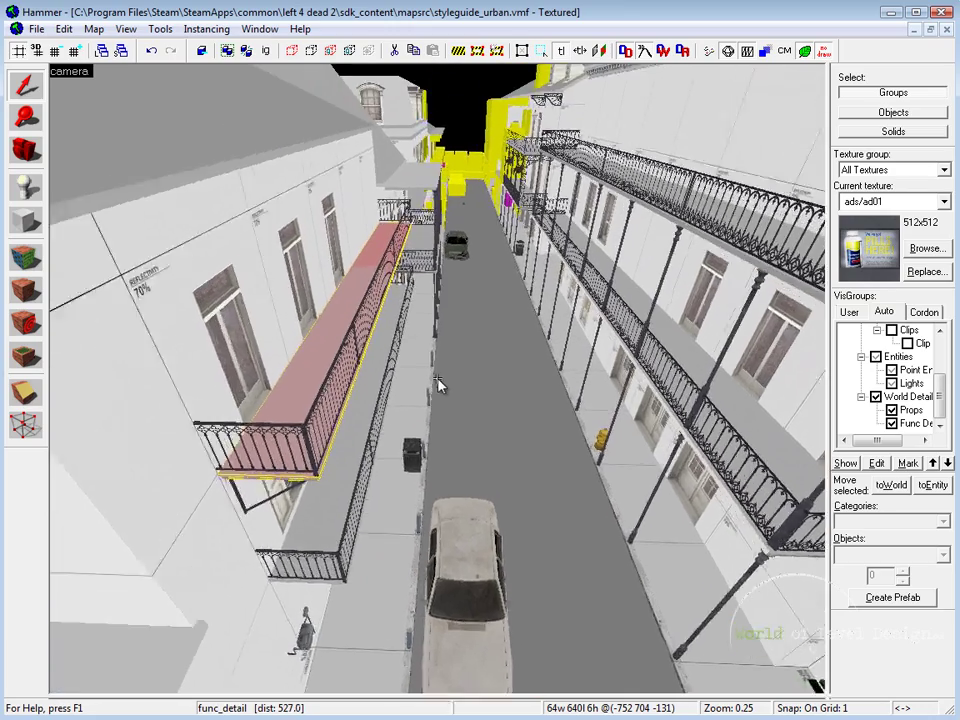
key(z)
key(z)
key(s)
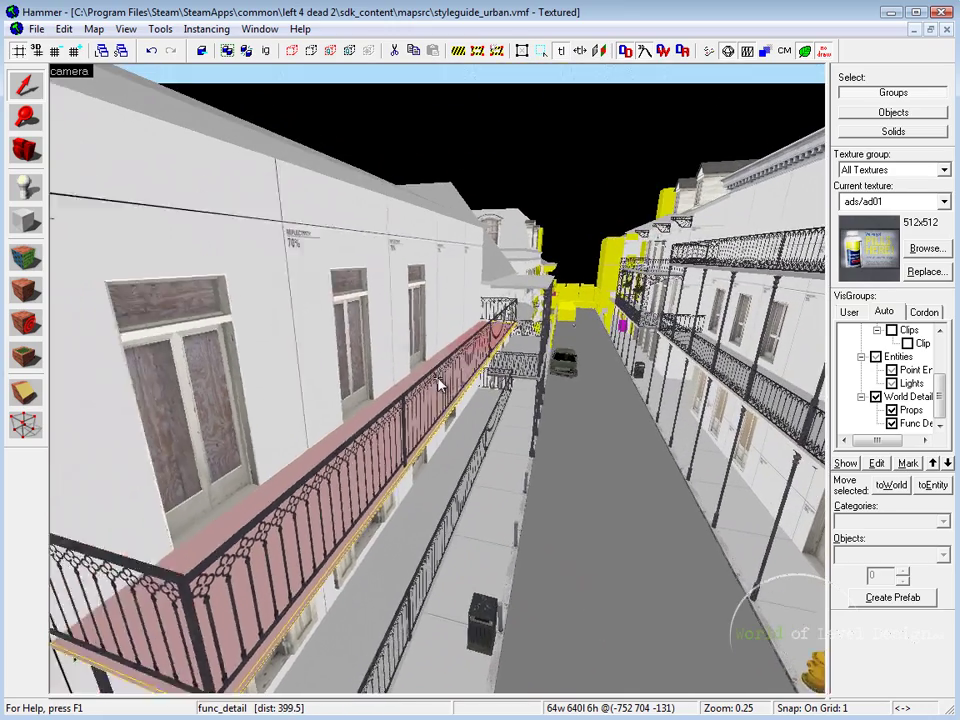
key(z)
click(338, 288)
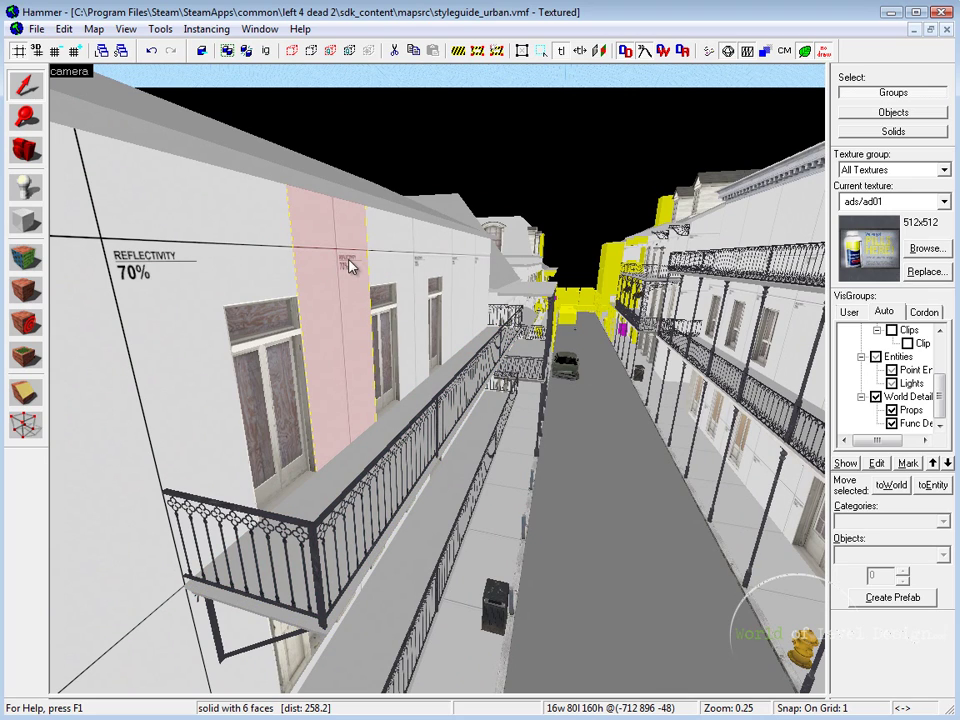
Tie the selected wall brush between the upper windows to a func_detail entity and close its object properties.
click(932, 486)
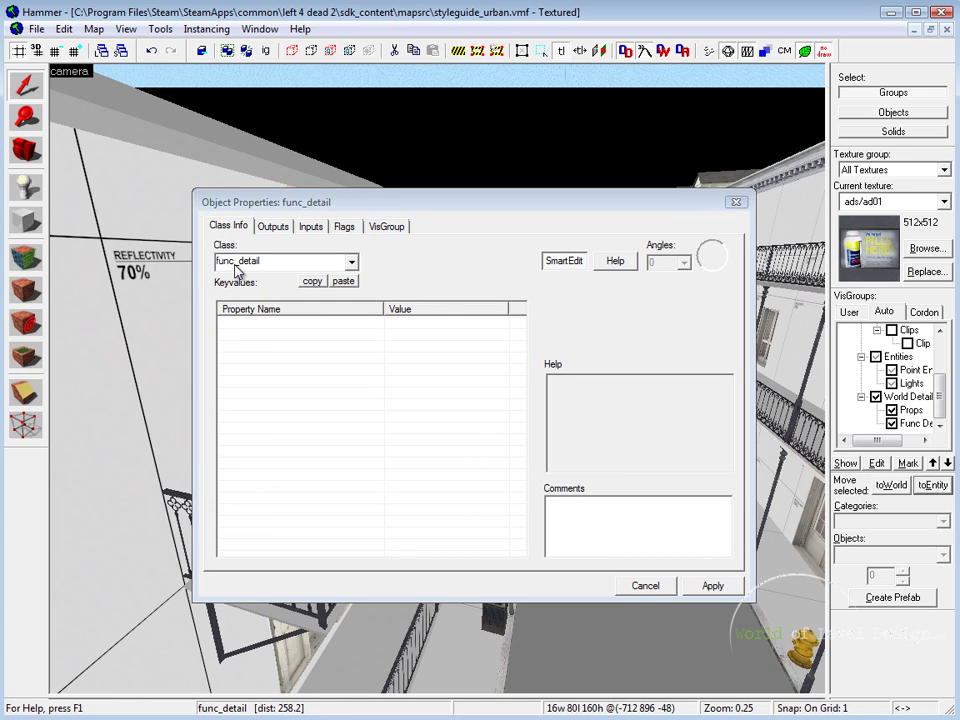
click(736, 205)
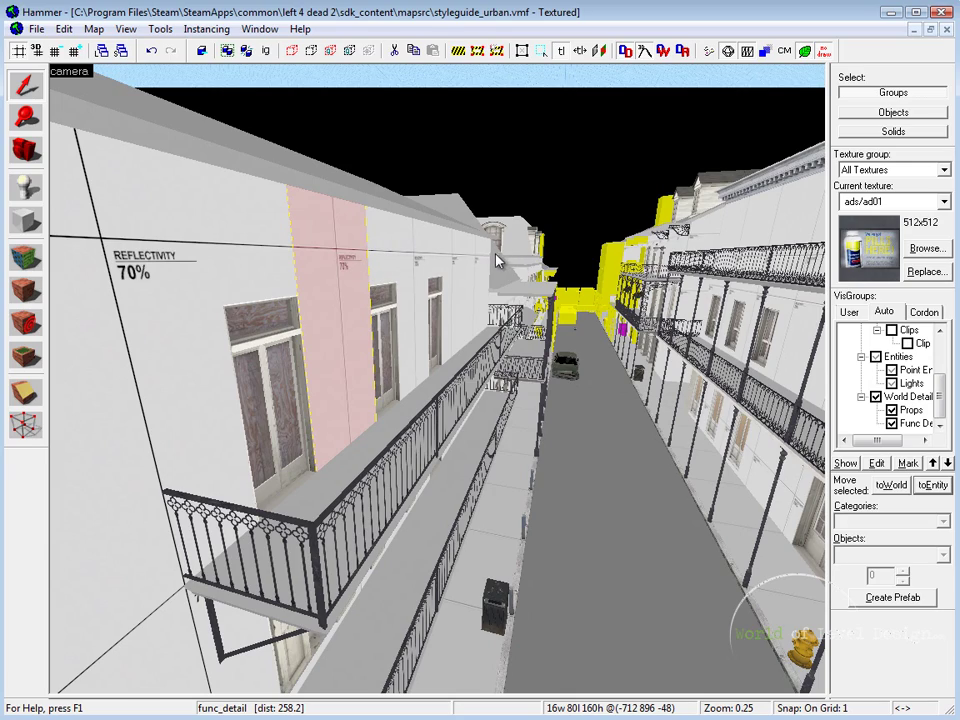
key(z)
key(w)
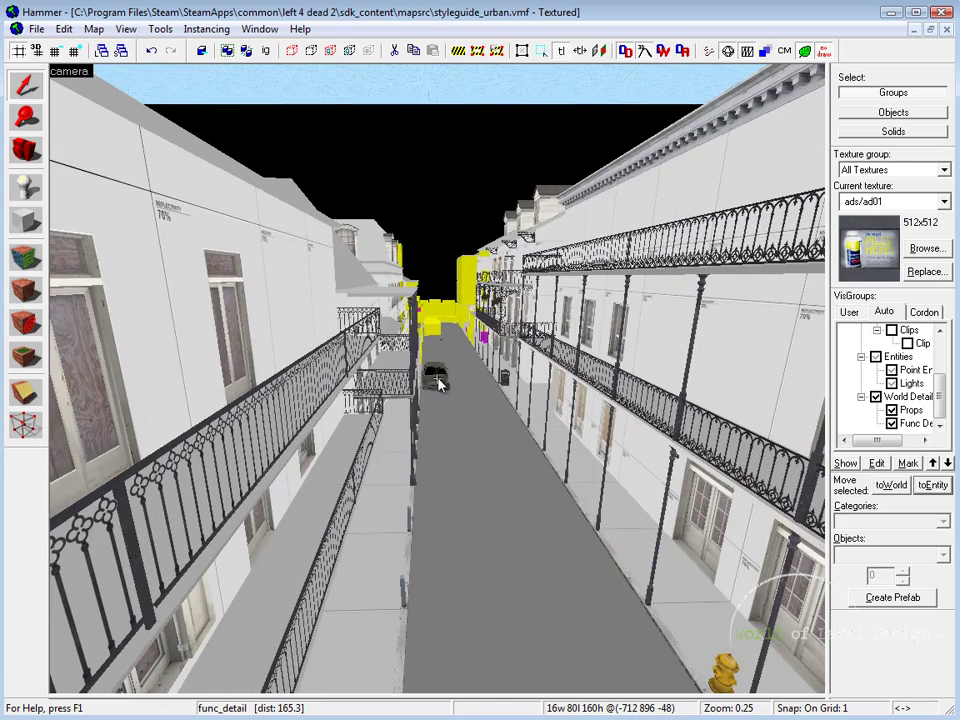
drag(440, 383, 437, 383)
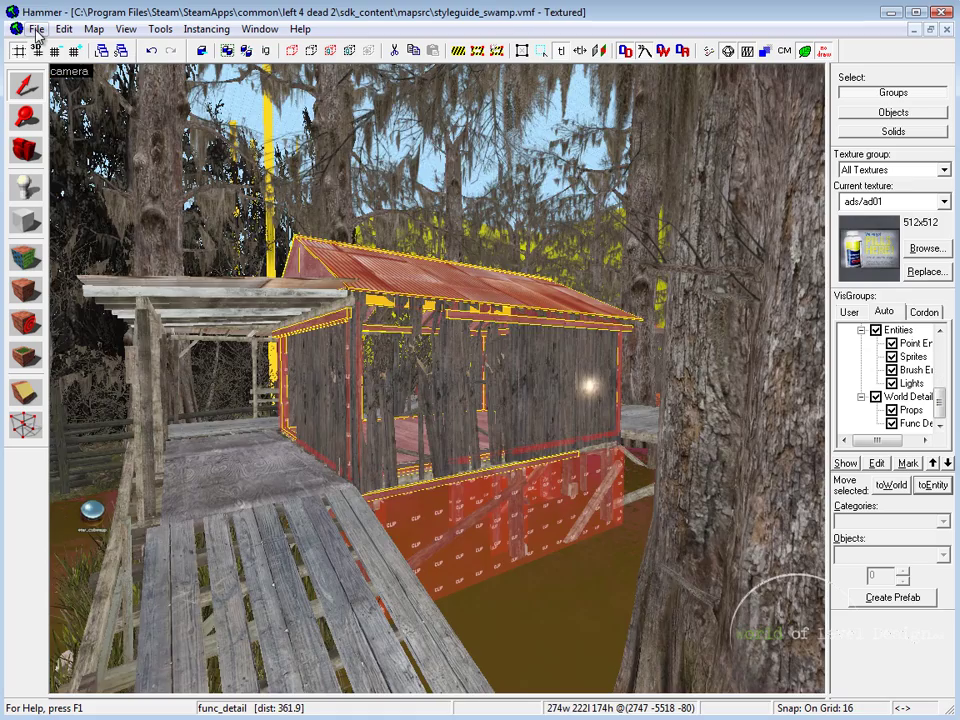
Switch to the styleguide_swamp map, view the wooden shack and select the tall tree prop beside it.
key(z)
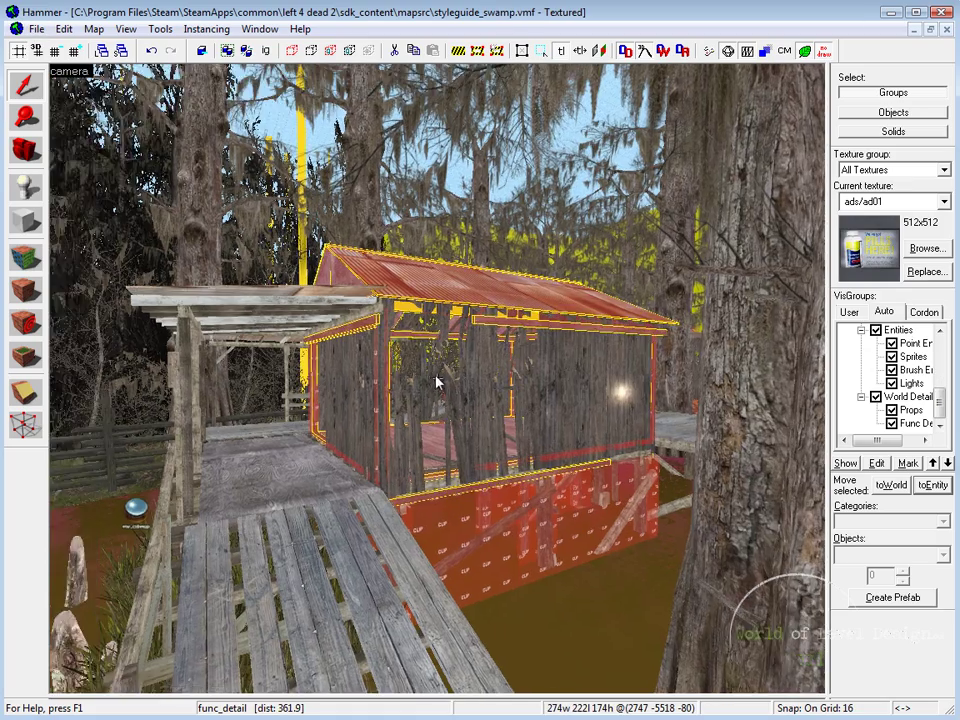
key(w)
key(s)
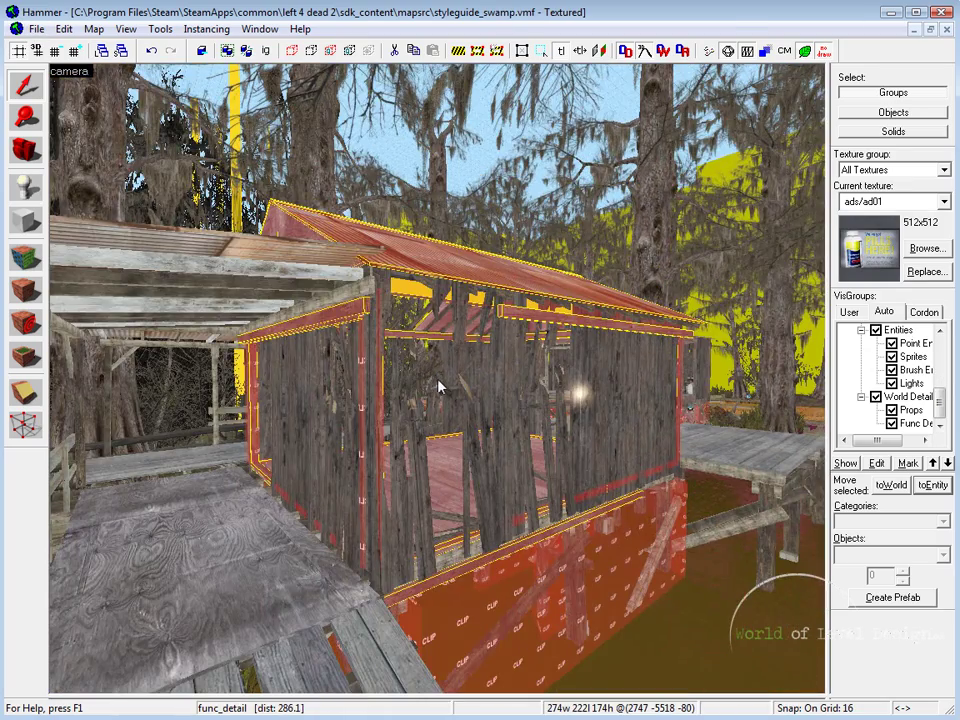
key(s)
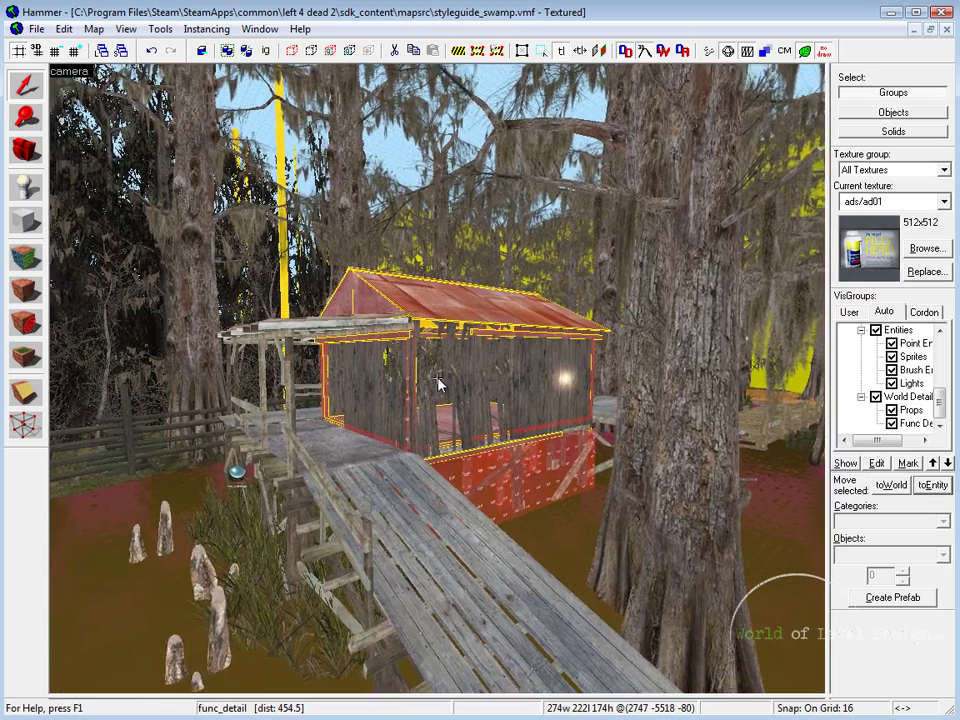
key(w)
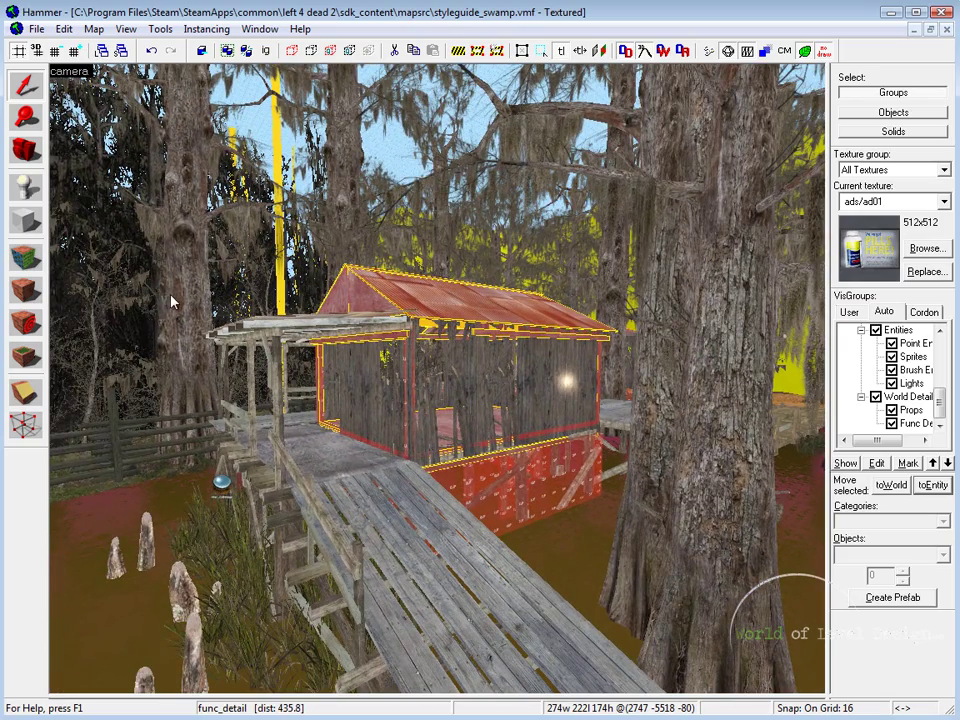
click(195, 270)
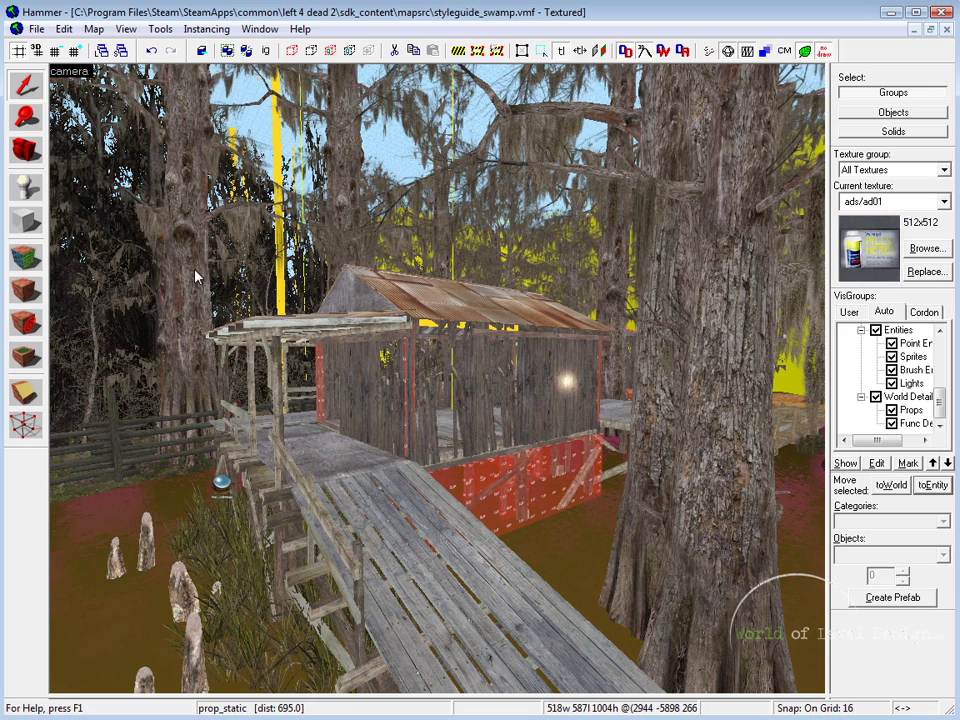
Select the shack's roof and frame entity, check its class in the object properties and close them.
click(439, 285)
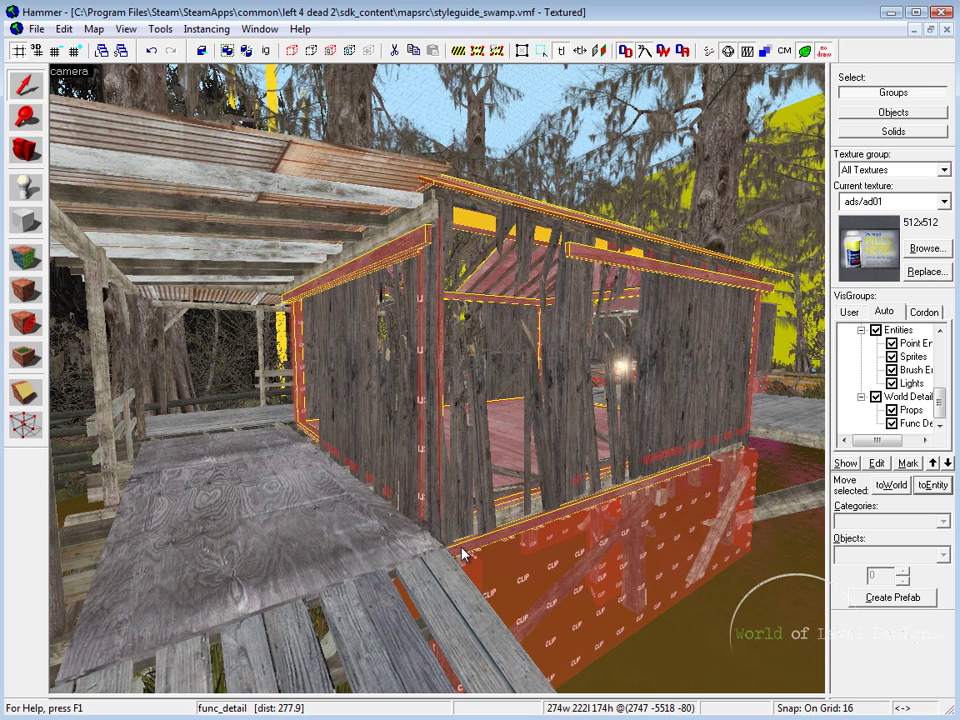
double_click(471, 551)
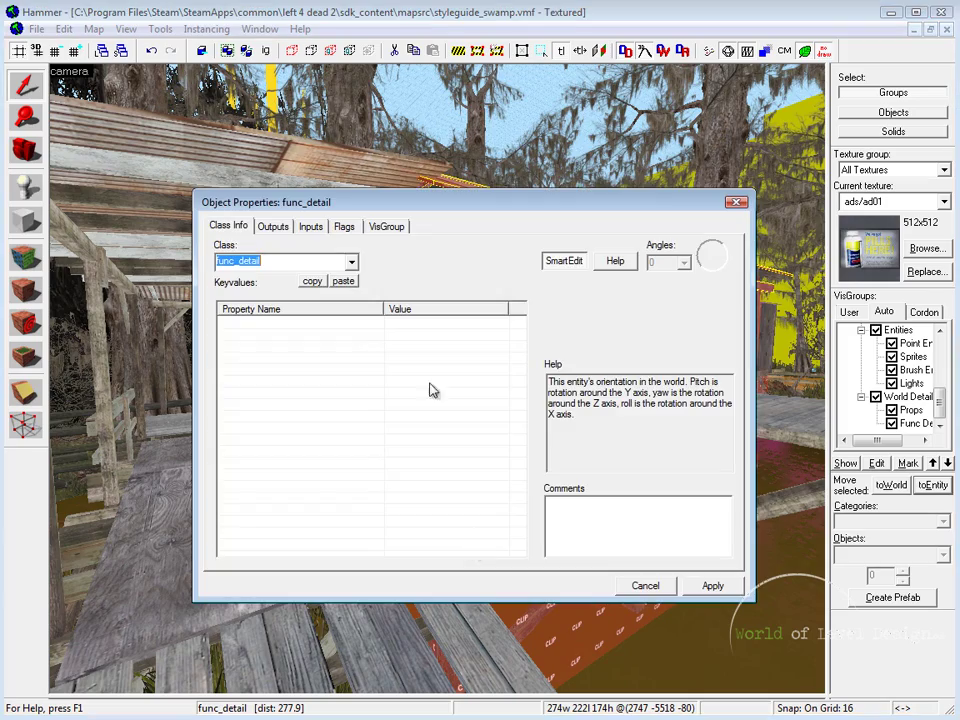
click(738, 201)
click(734, 202)
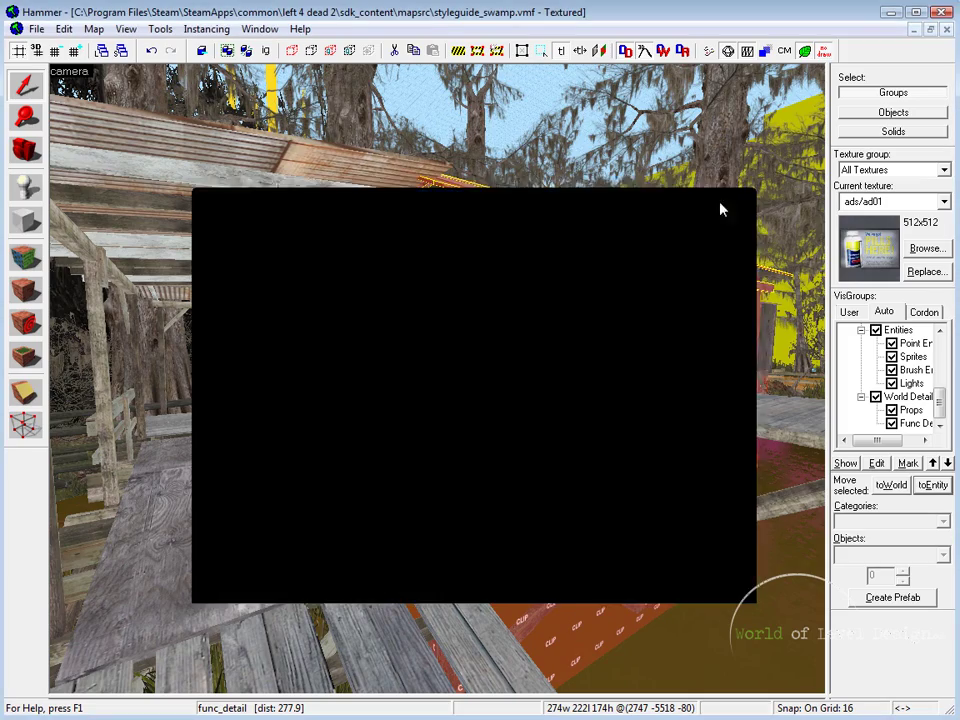
Examine the selected shack's rafters, corrugated roof and plywood gable up close and from above.
scroll(443, 380, up, 2)
key(w)
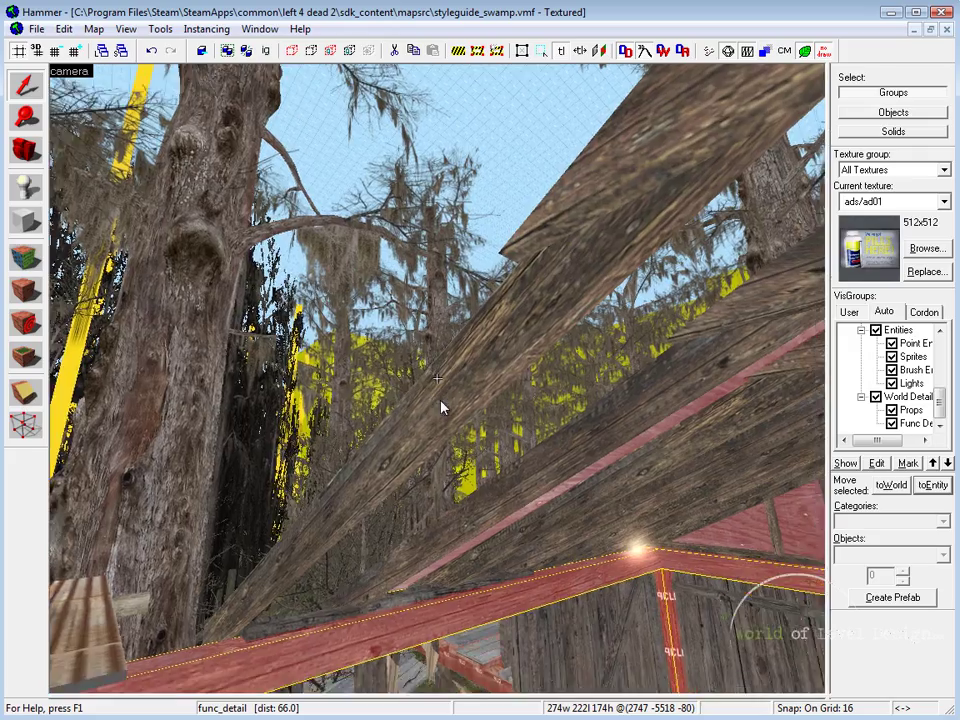
key(s)
key(a)
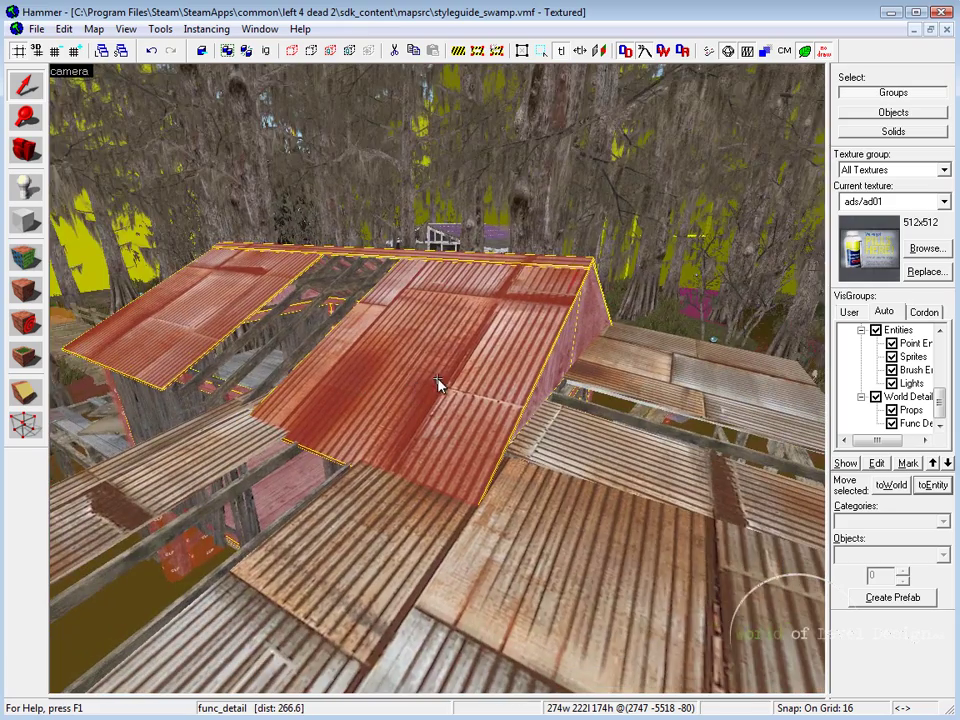
key(z)
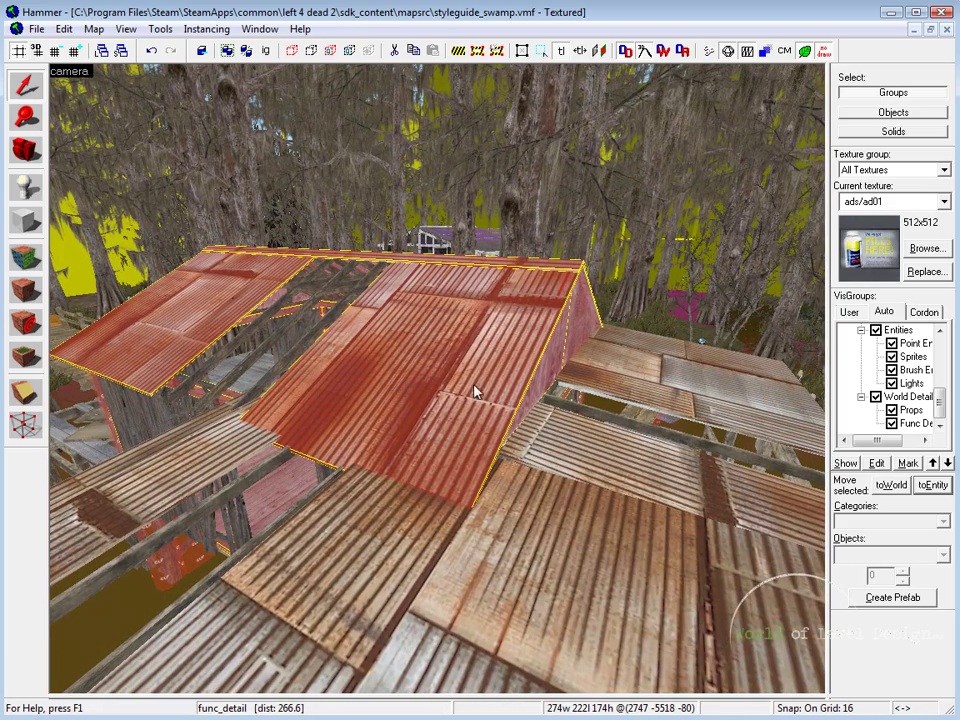
key(z)
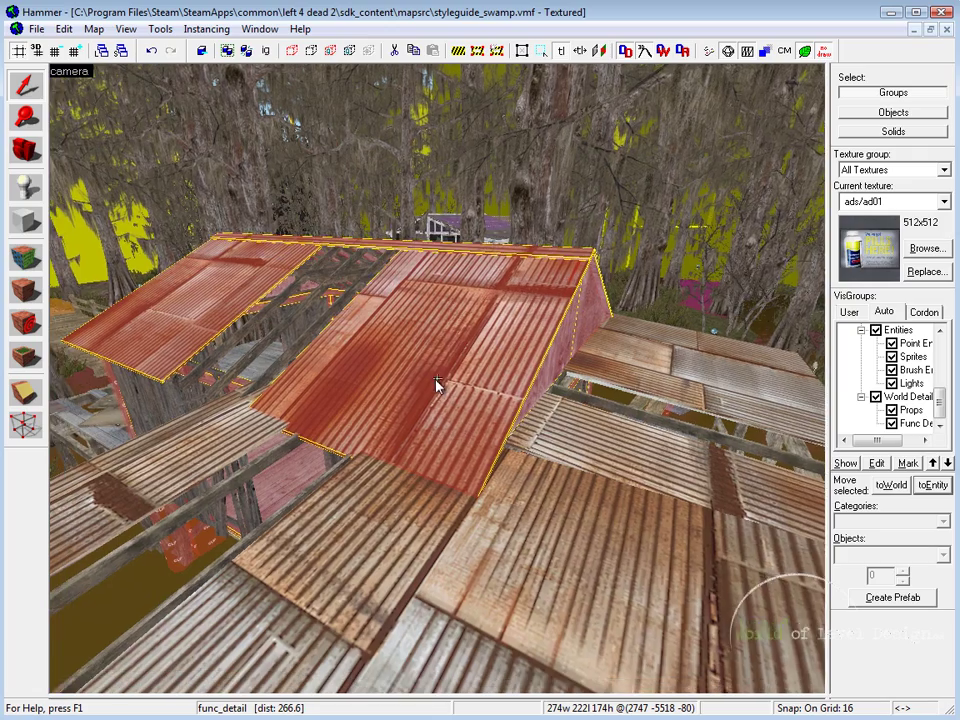
key(z)
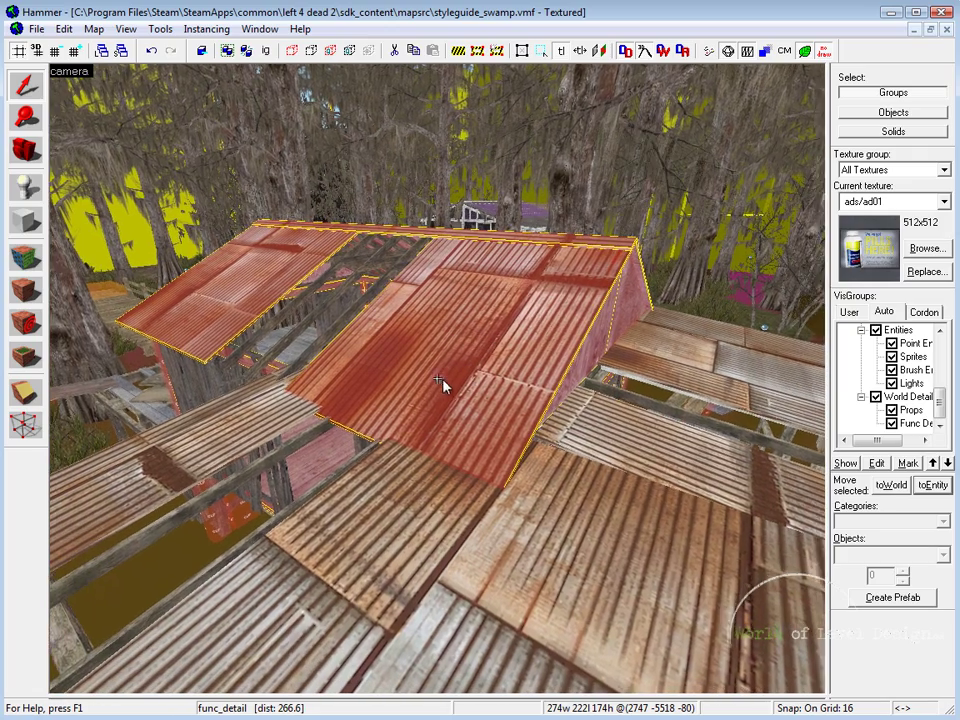
key(w)
key(d)
key(a)
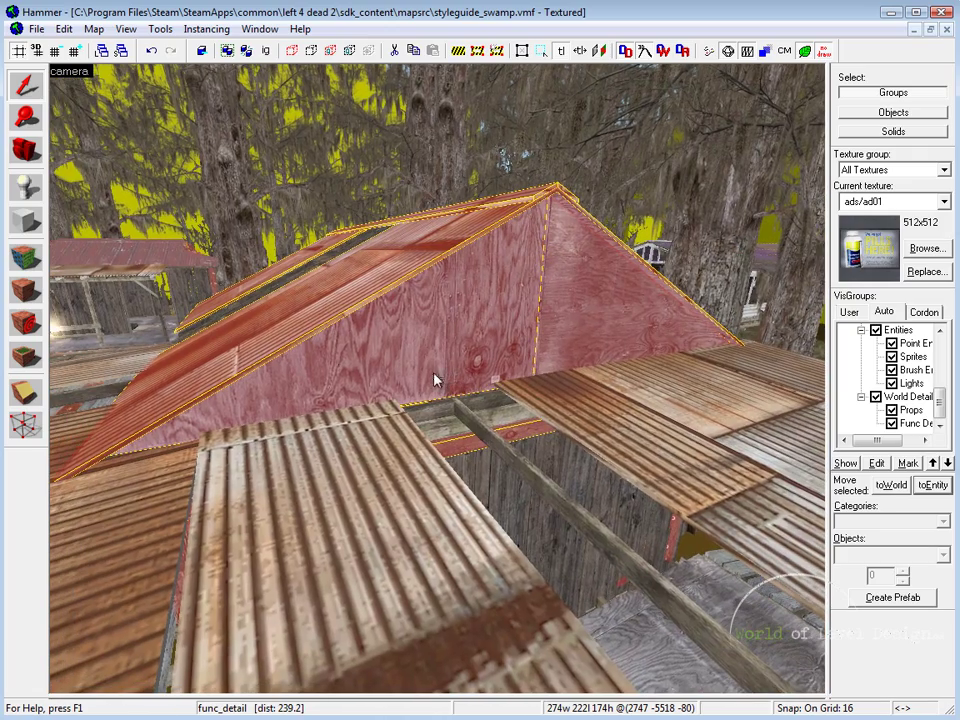
Recheck the shack's entity class in its object properties, close them and move the selected brushes back to the world.
key(alt+Return)
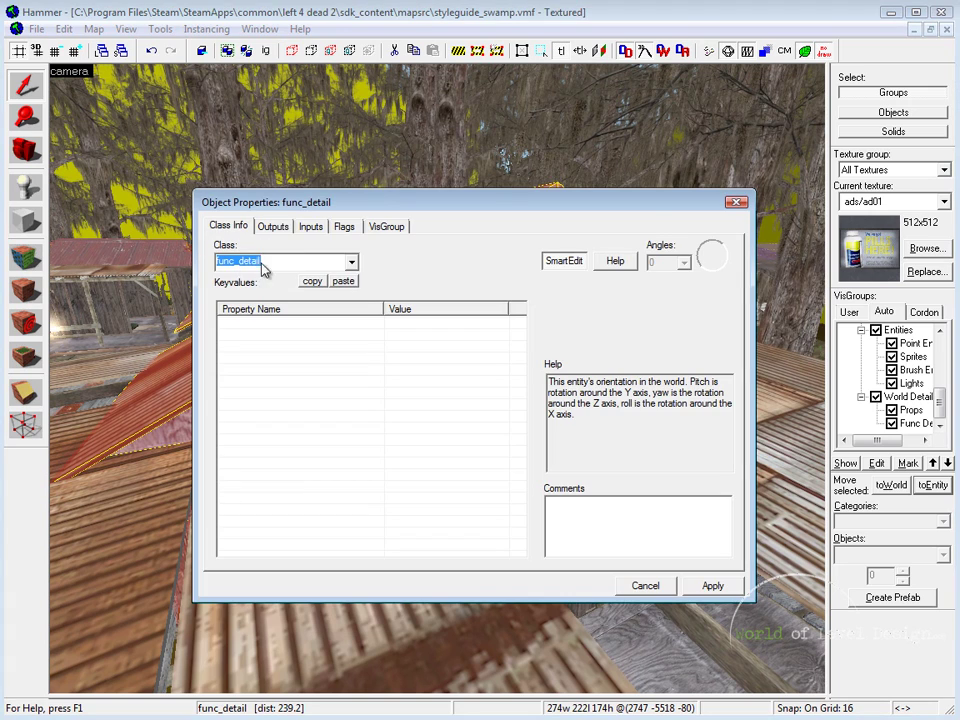
click(736, 203)
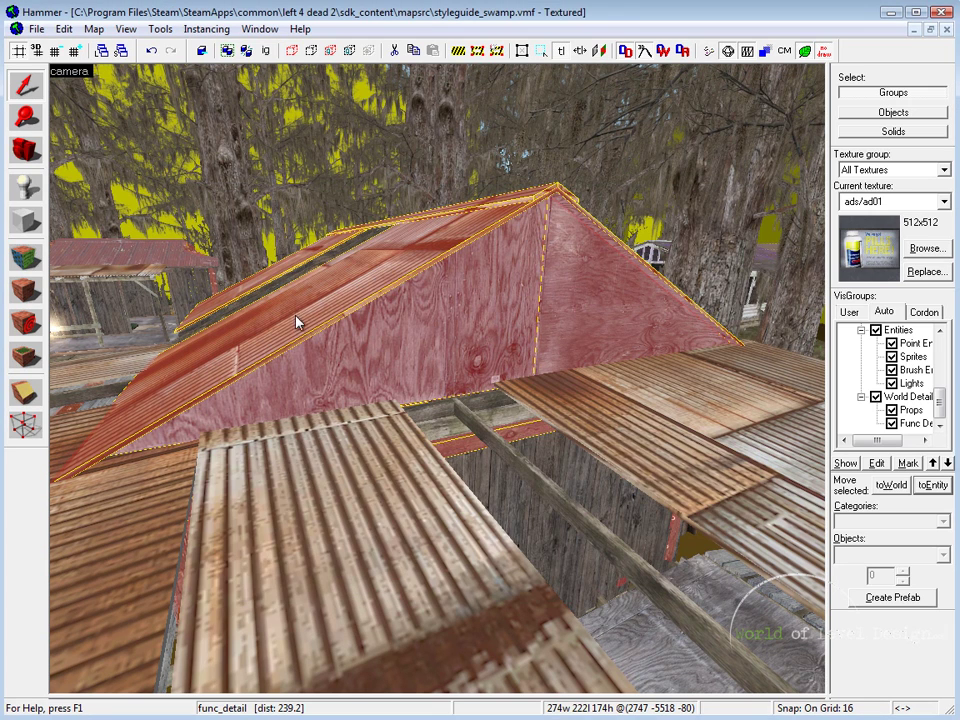
click(889, 484)
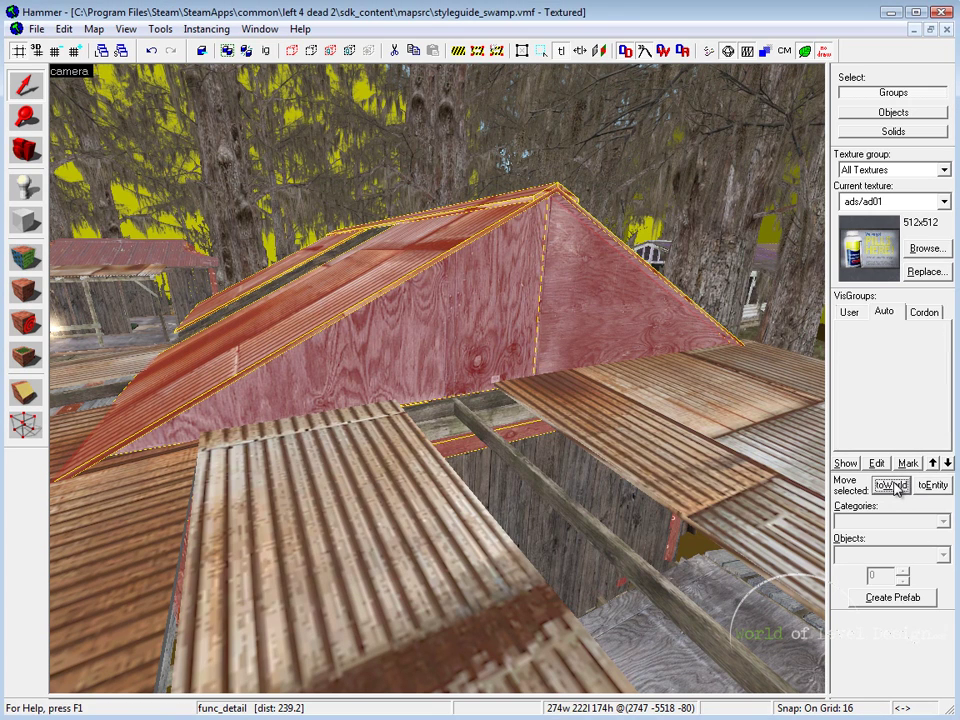
Select the shack's gable panels and the far roof piece individually as separate world solids.
click(418, 313)
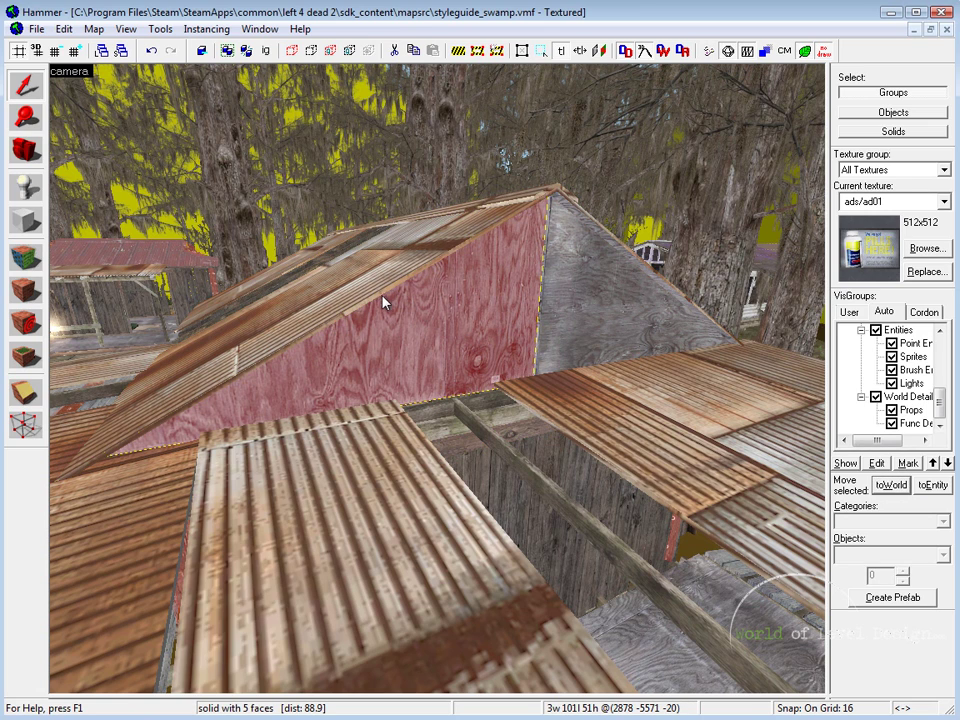
click(380, 298)
click(450, 318)
click(451, 292)
click(440, 277)
click(458, 275)
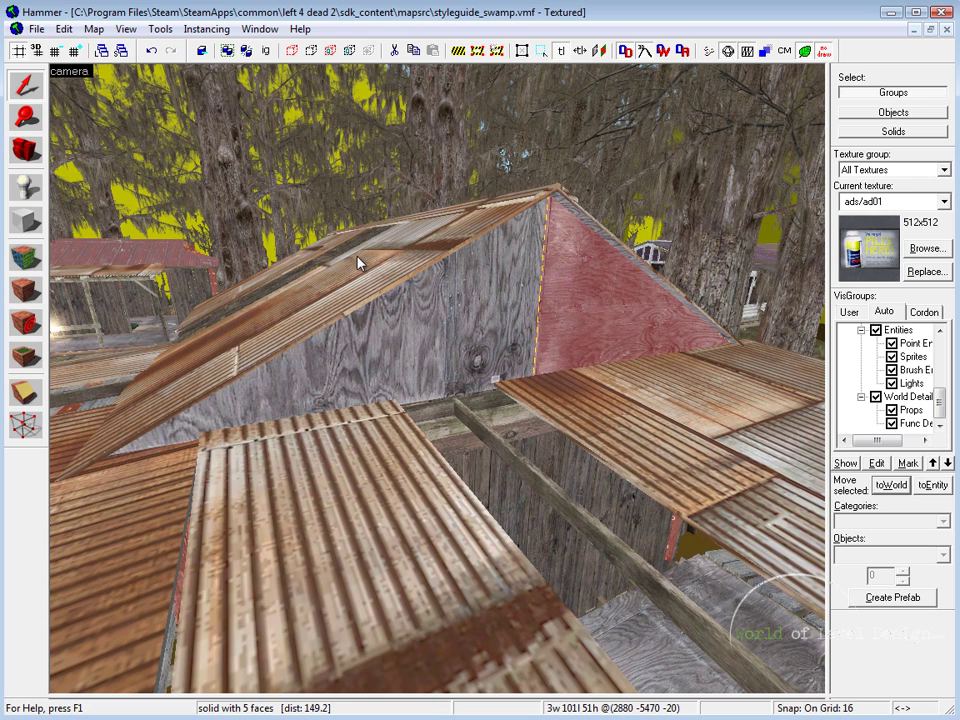
click(294, 270)
click(294, 270)
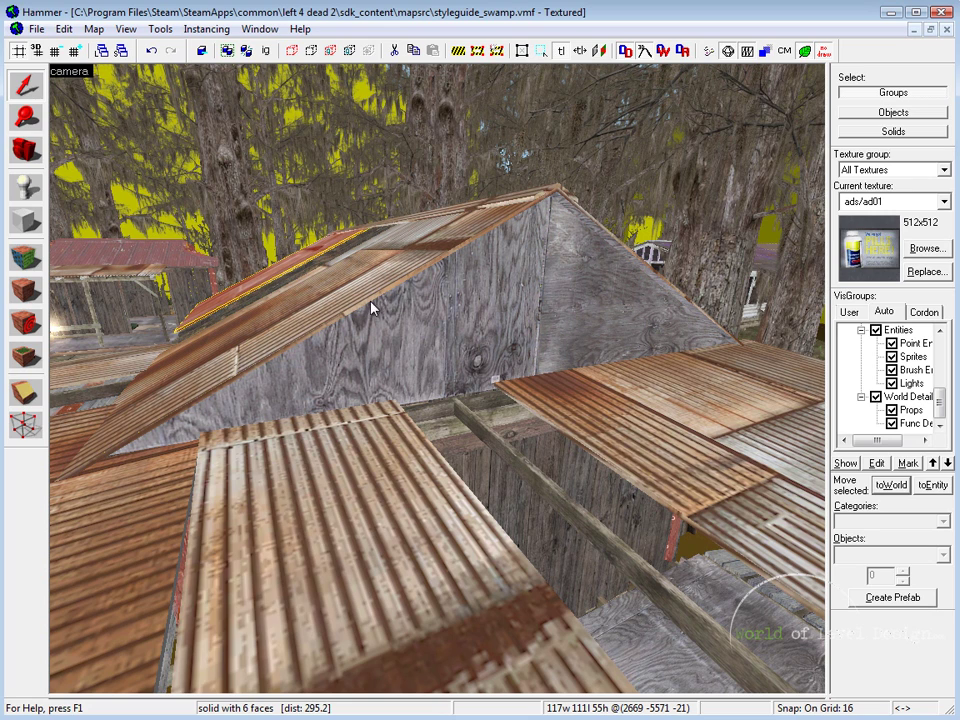